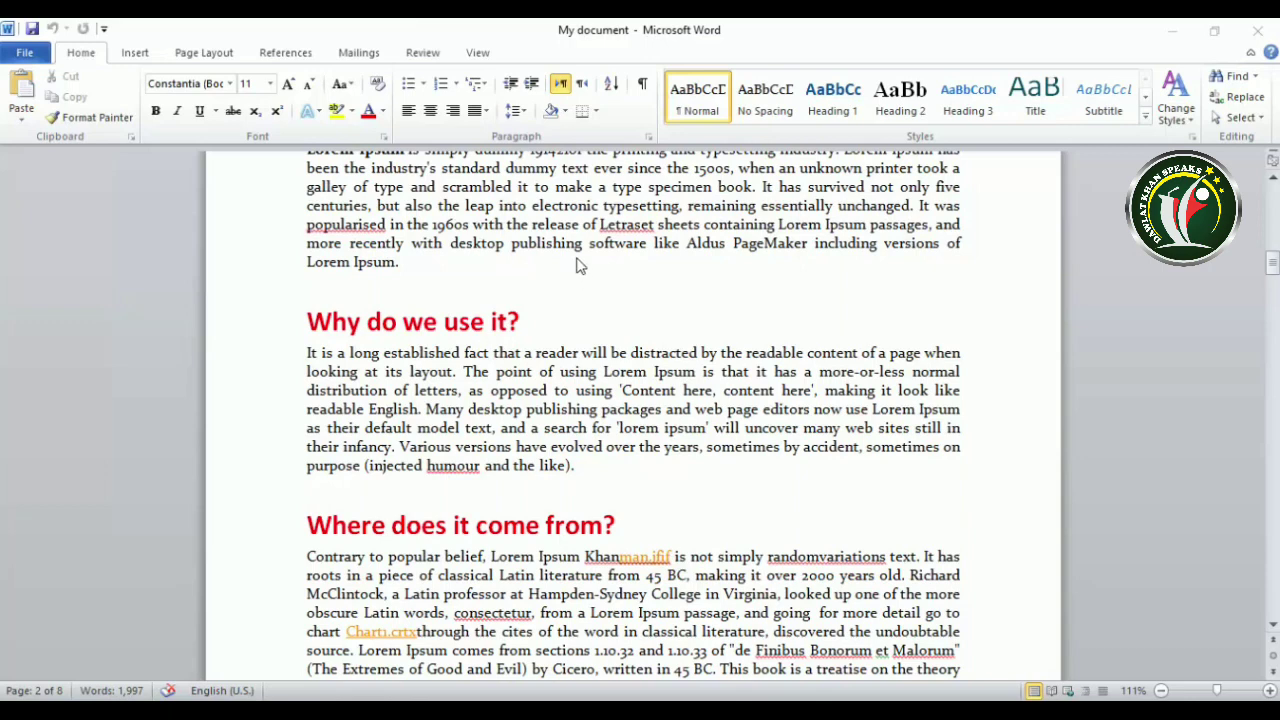
Bring up the document view options and look over the pages in Print Layout at different zoom levels
left_click(433, 55)
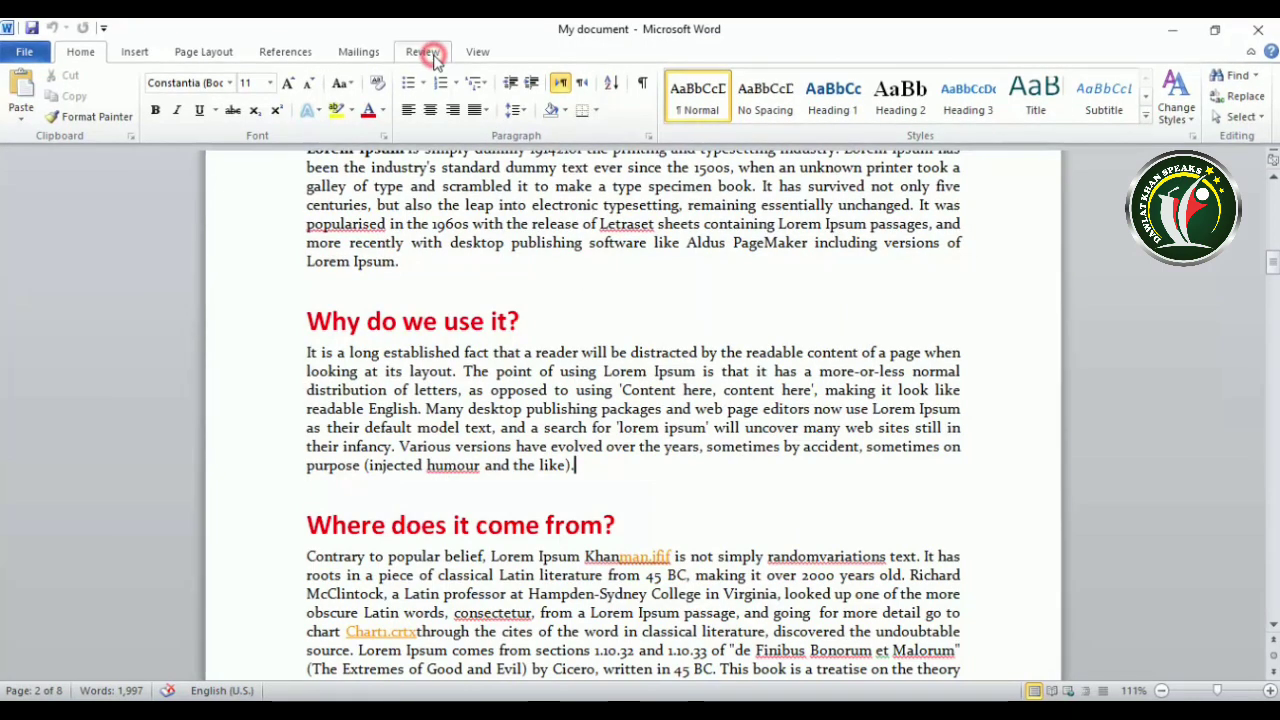
left_click(487, 56)
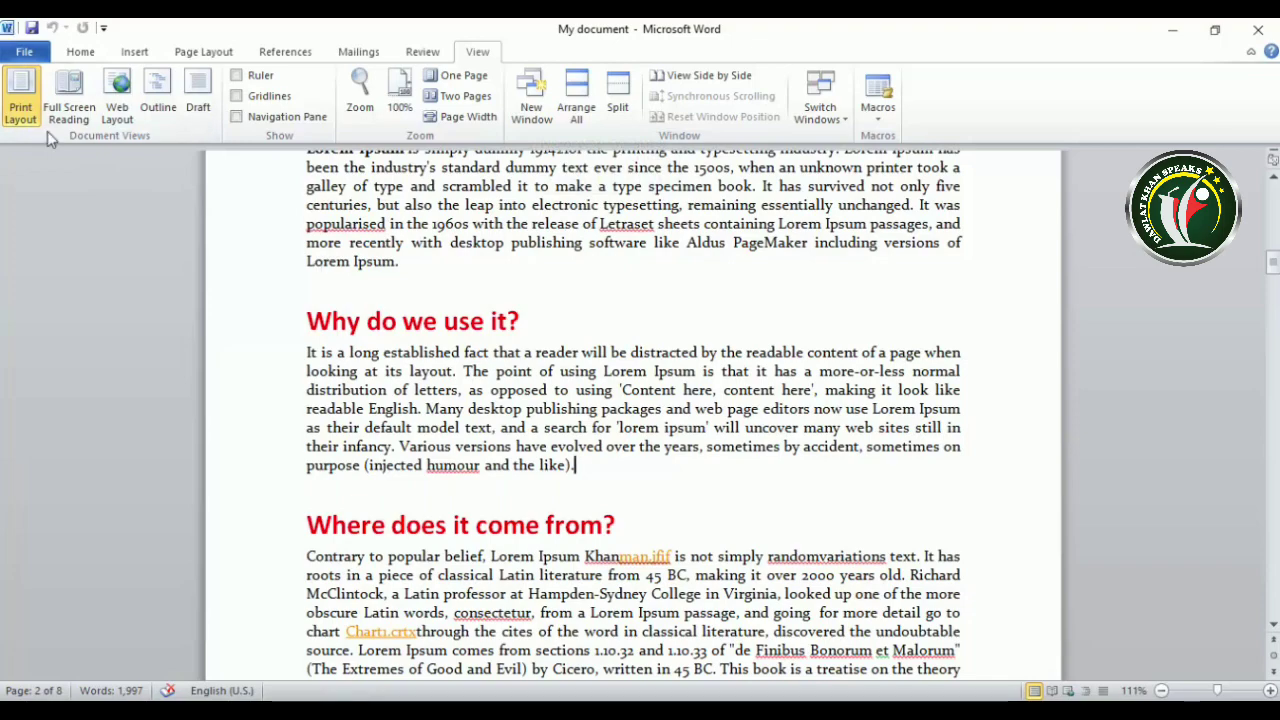
scroll(480, 280, "up", 3)
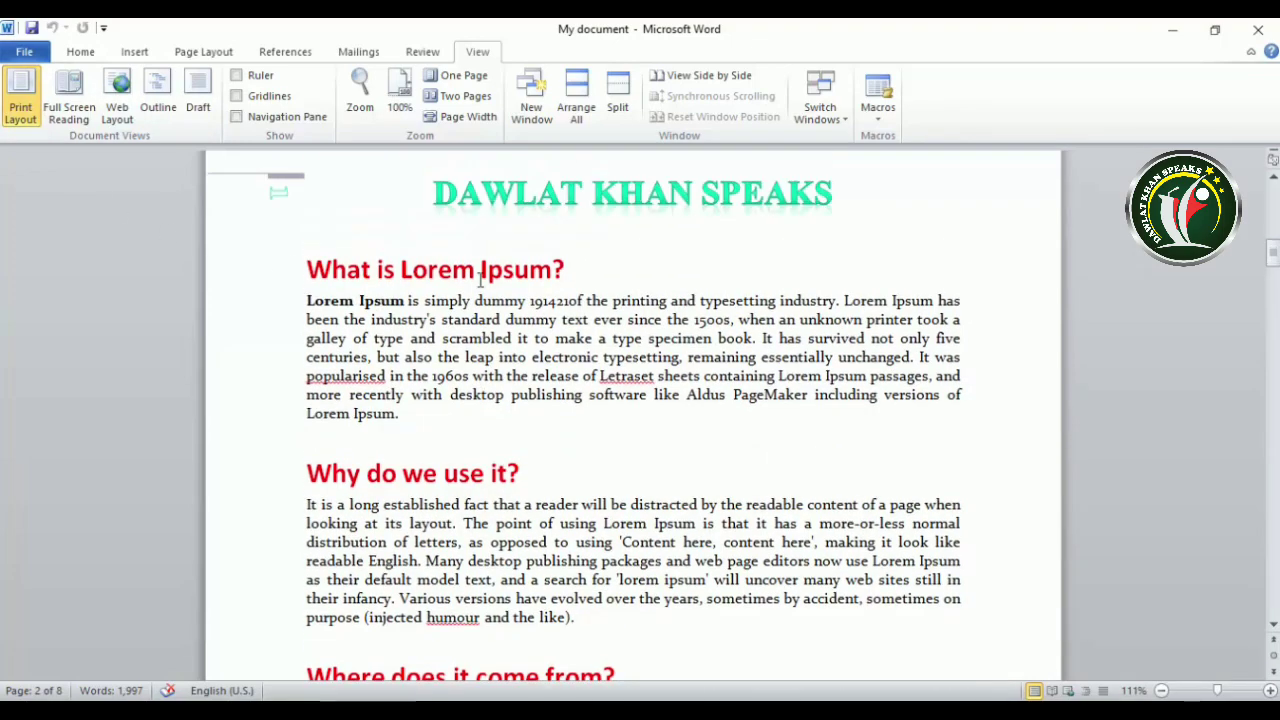
scroll(480, 280, "down", 4)
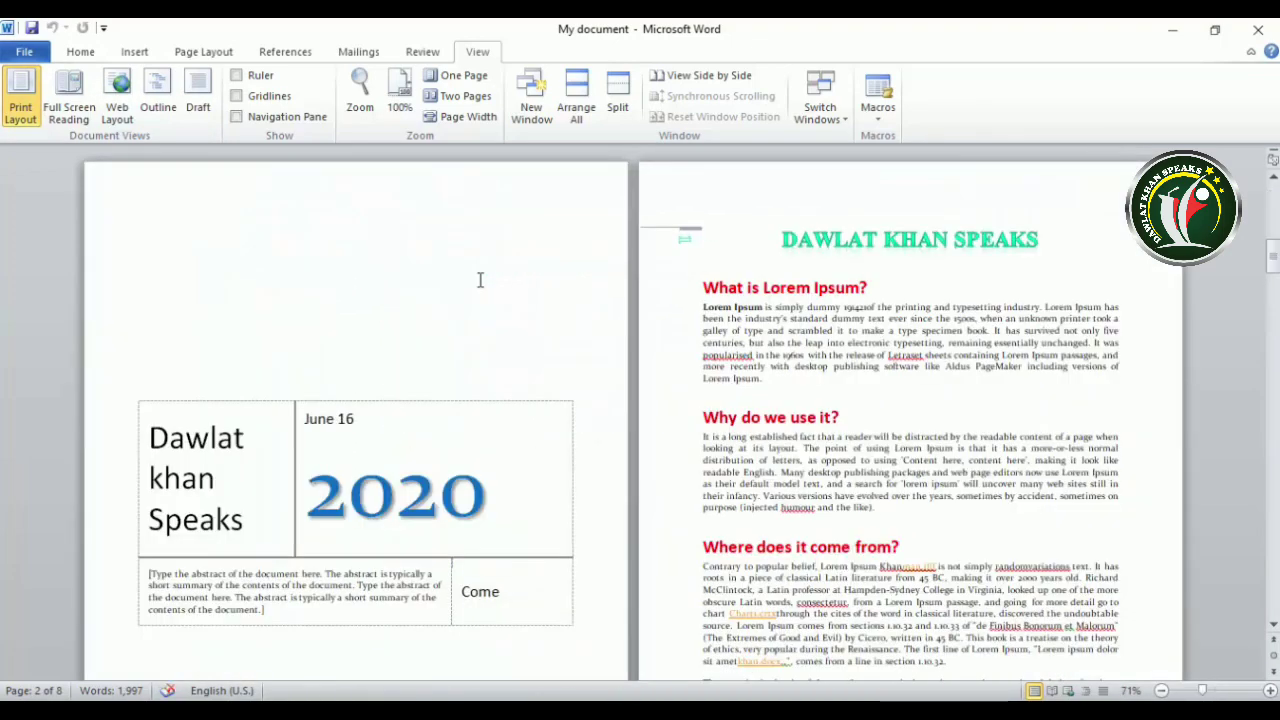
scroll(480, 280, "up", 1)
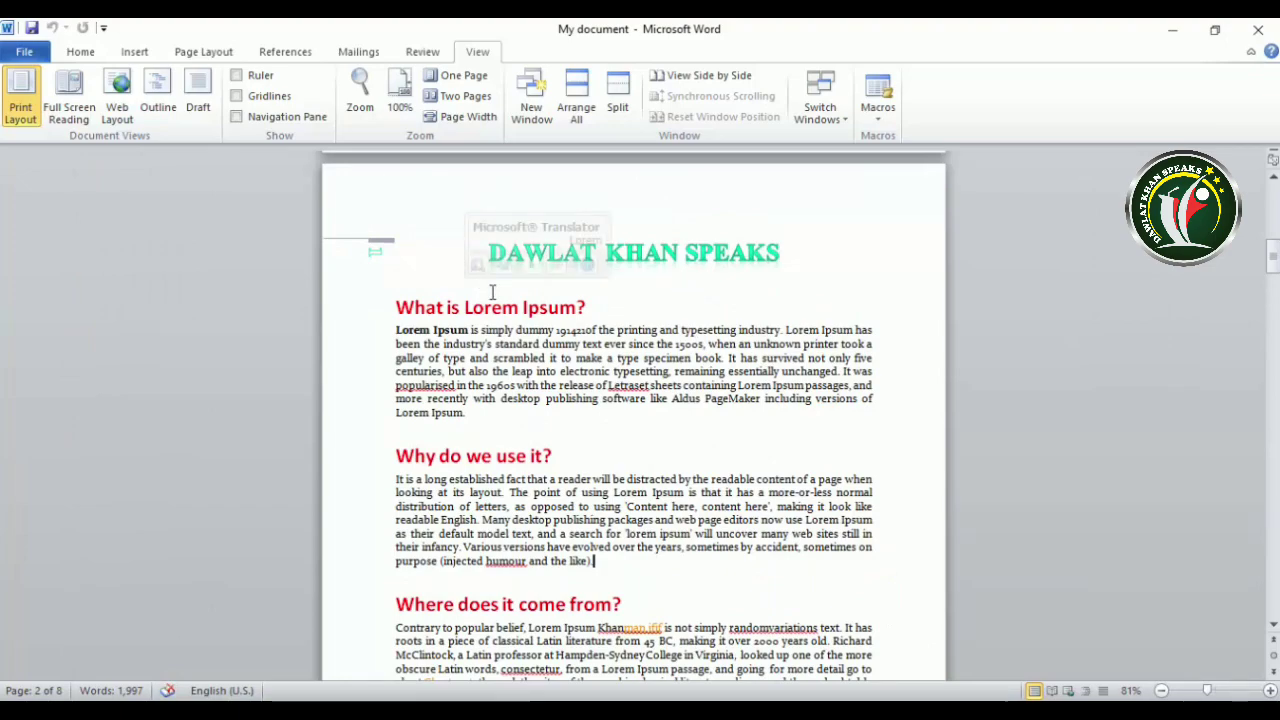
Page forward and back through the document in Full Screen Reading view and close that view
left_click(69, 95)
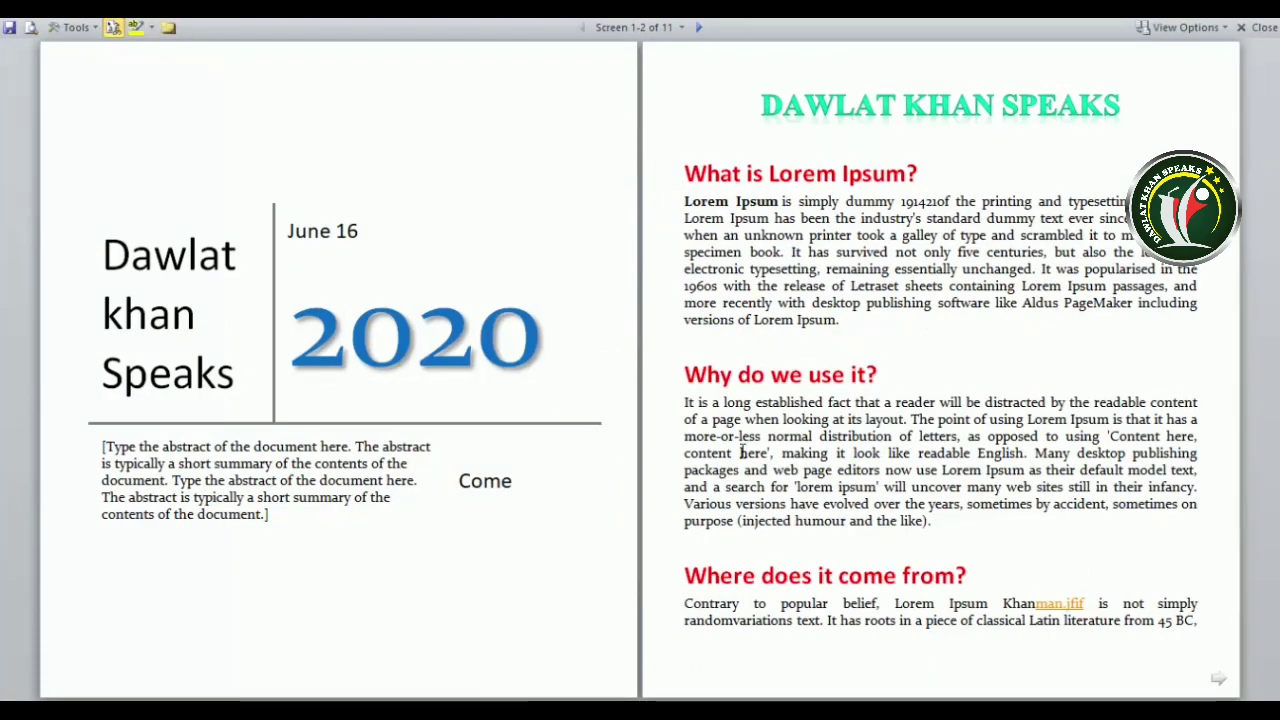
left_click(1218, 679)
left_click(1218, 679)
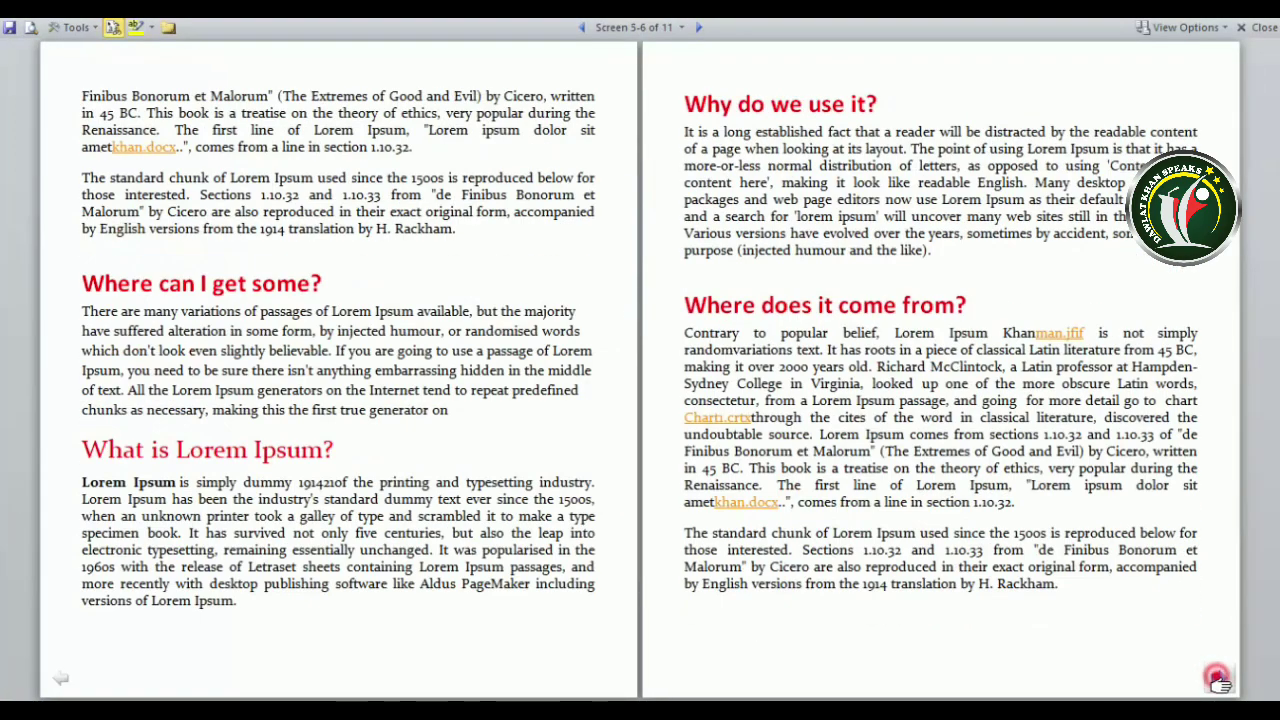
left_click(50, 677)
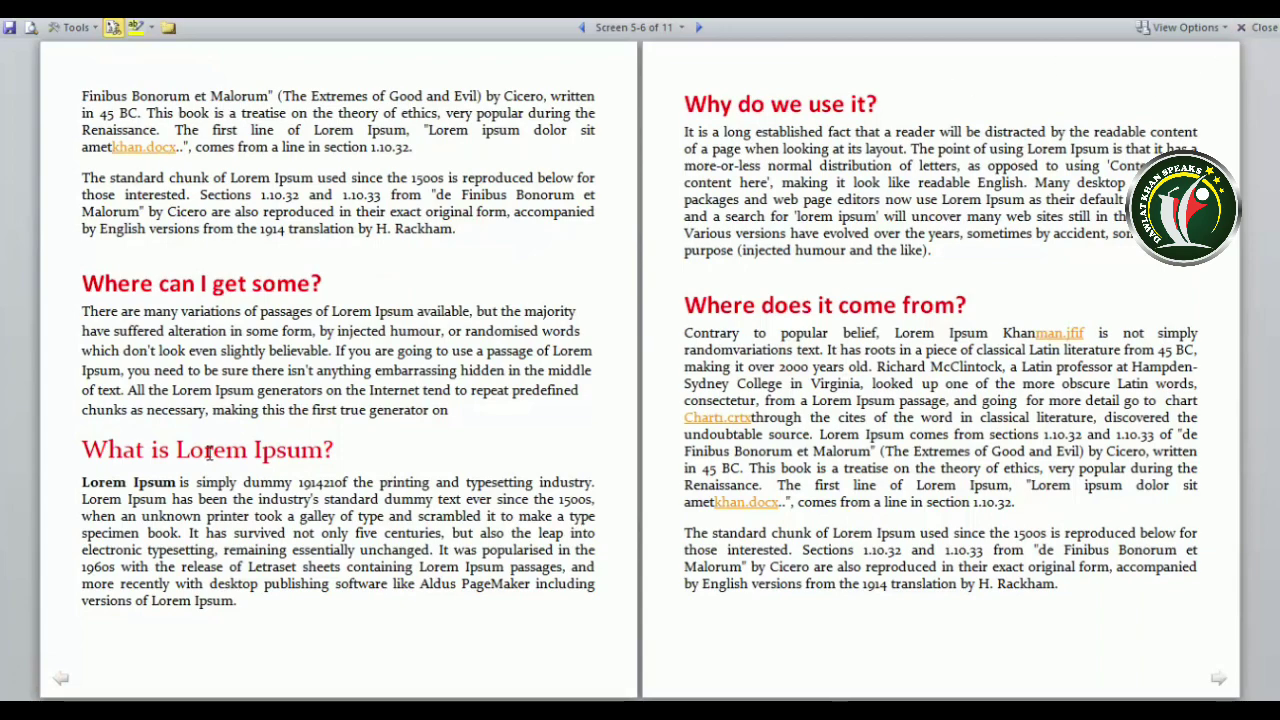
left_click(1262, 28)
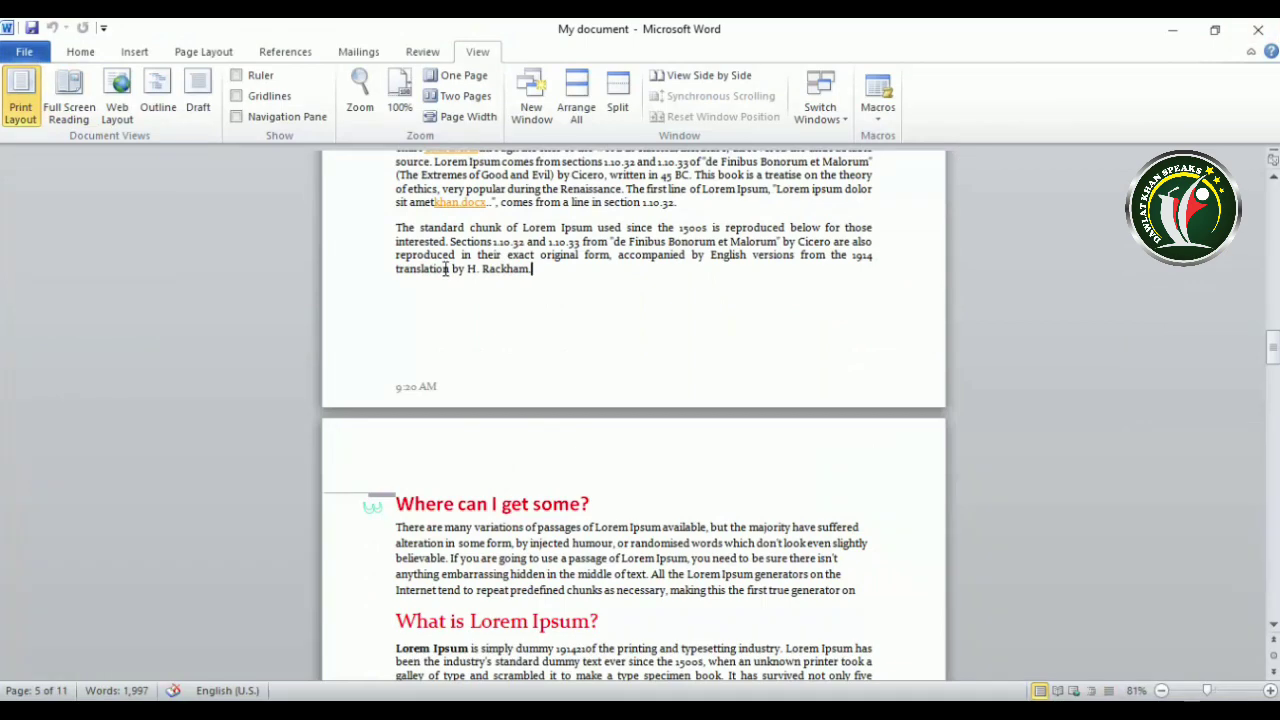
Switch the document to Web Layout view and look through its text
left_click(115, 113)
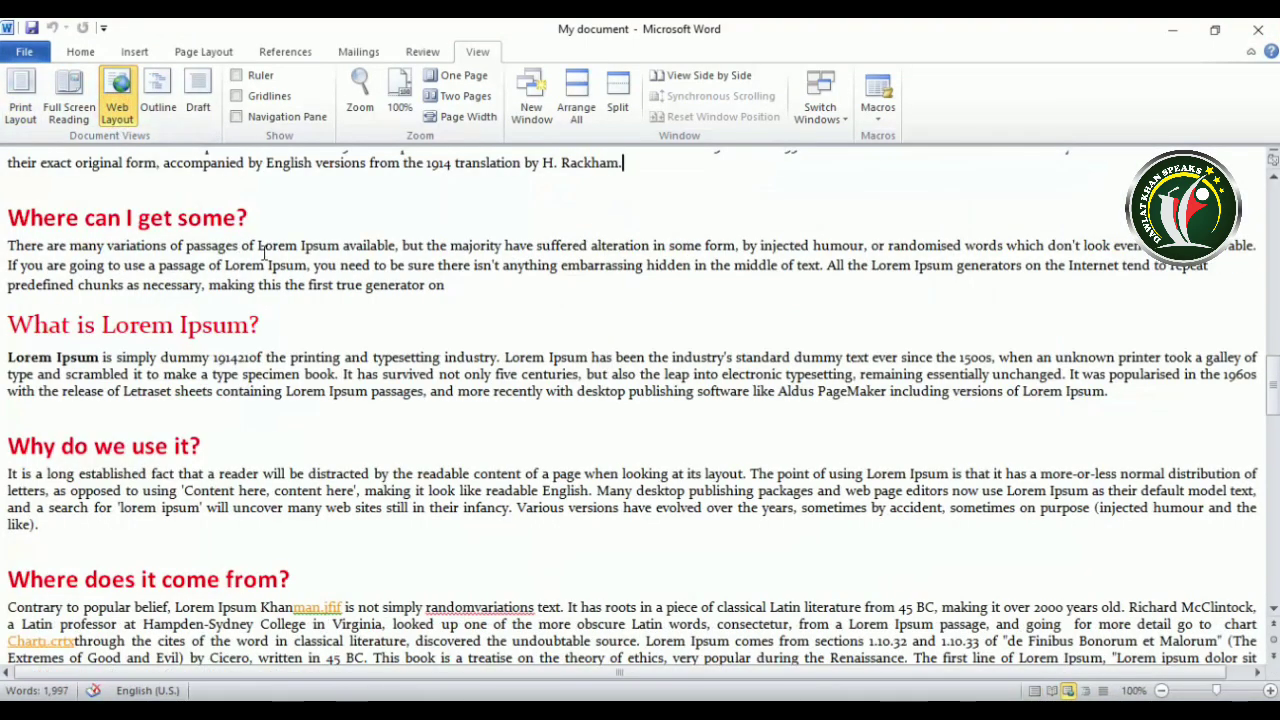
scroll(264, 254, "down", 10)
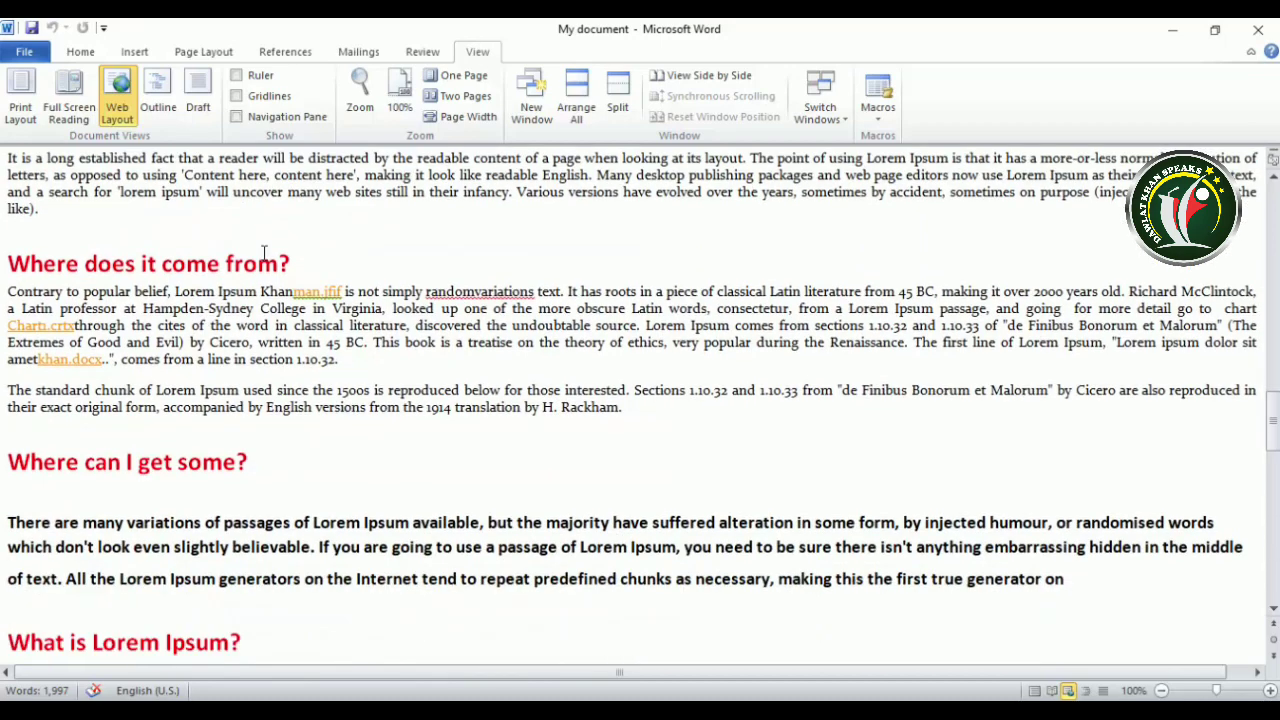
scroll(264, 254, "down", 7)
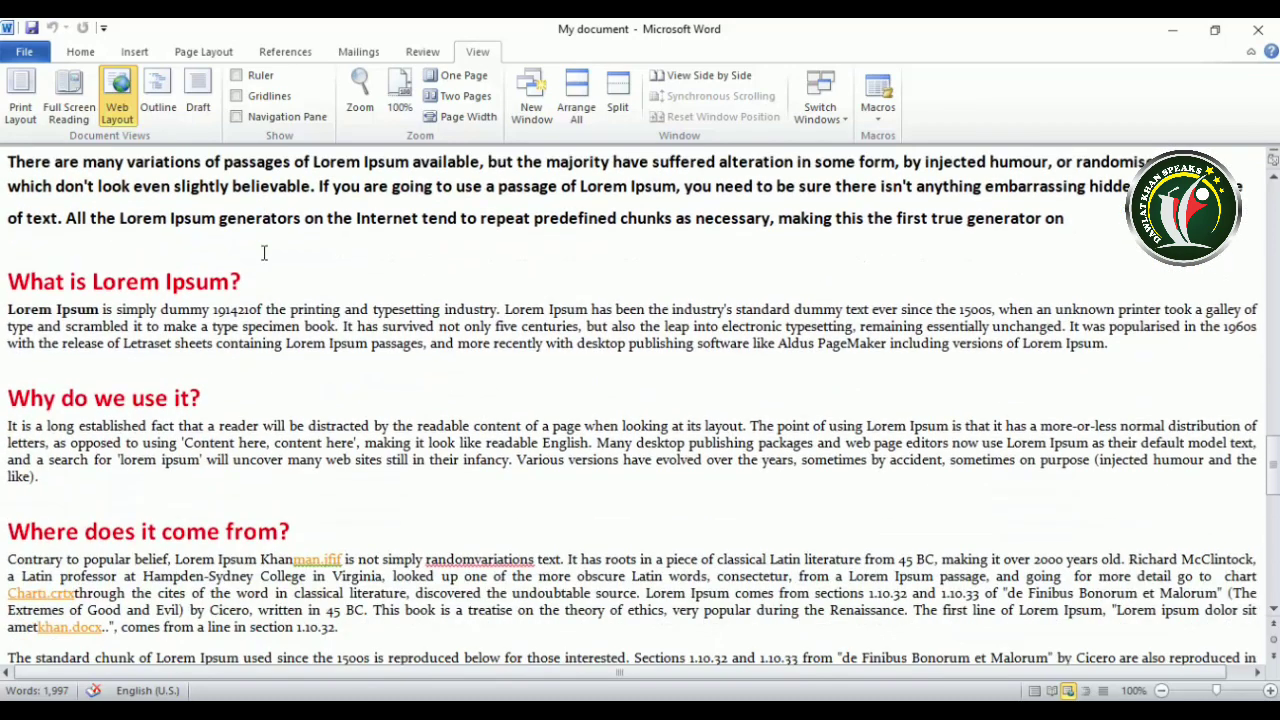
scroll(270, 284, "down", 10)
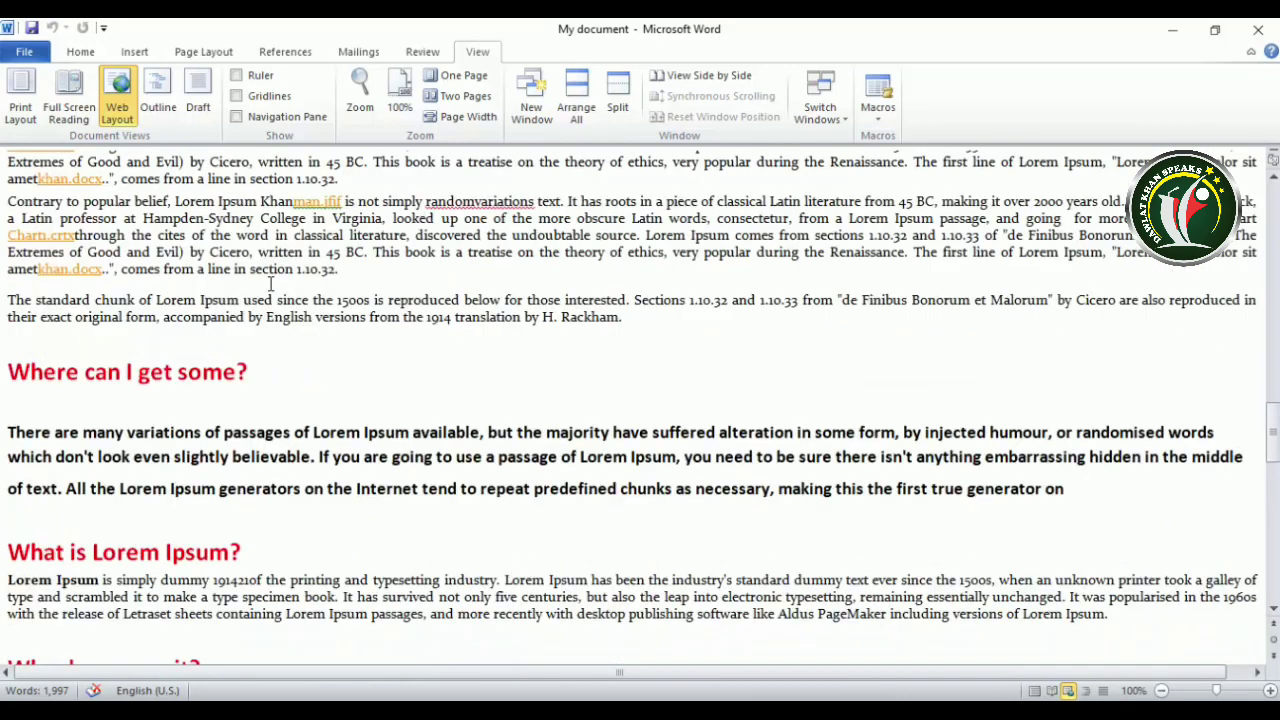
scroll(270, 284, "up", 7)
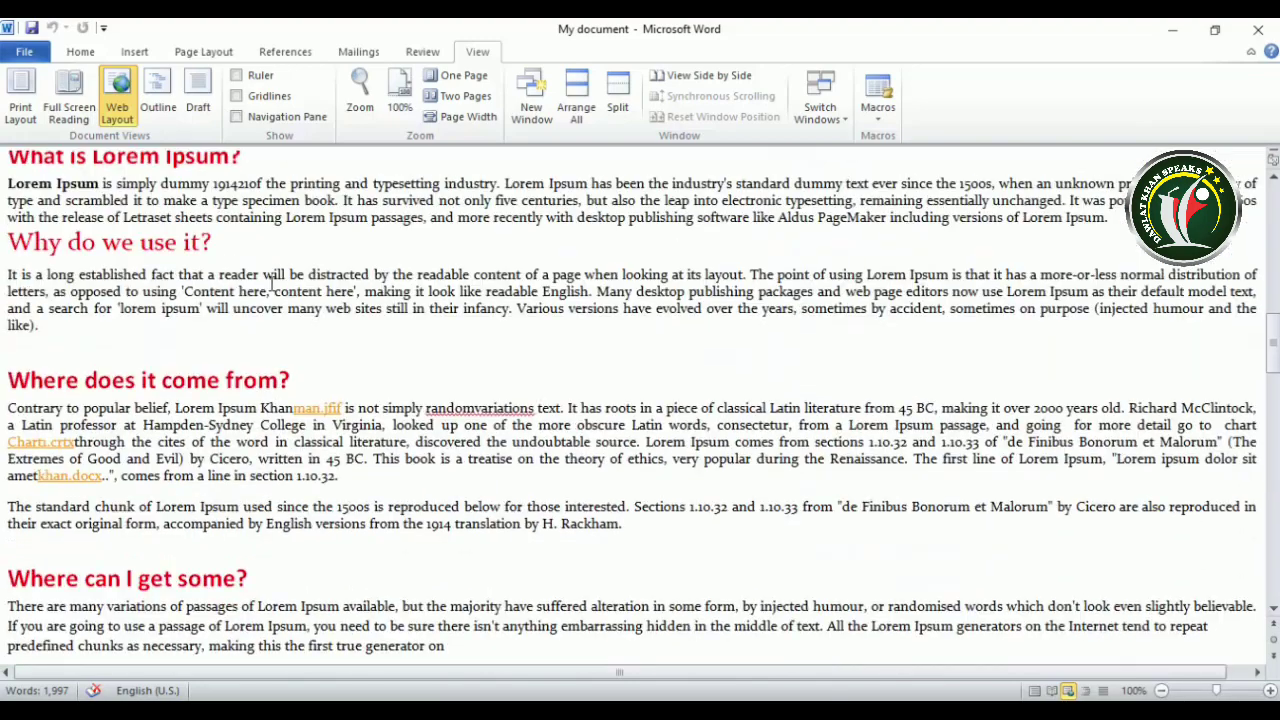
Look through the document's headings and body text in Outline view and close that view
left_click(158, 92)
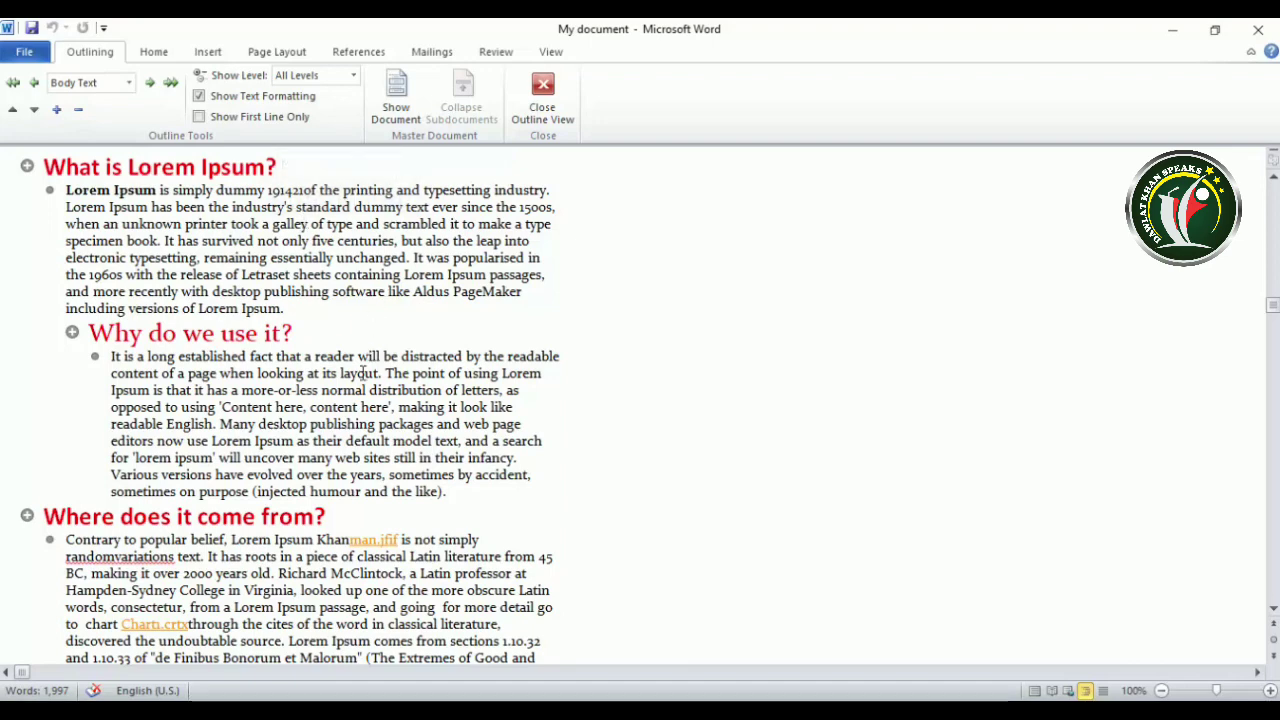
scroll(435, 455, "down", 7)
scroll(437, 466, "up", 4)
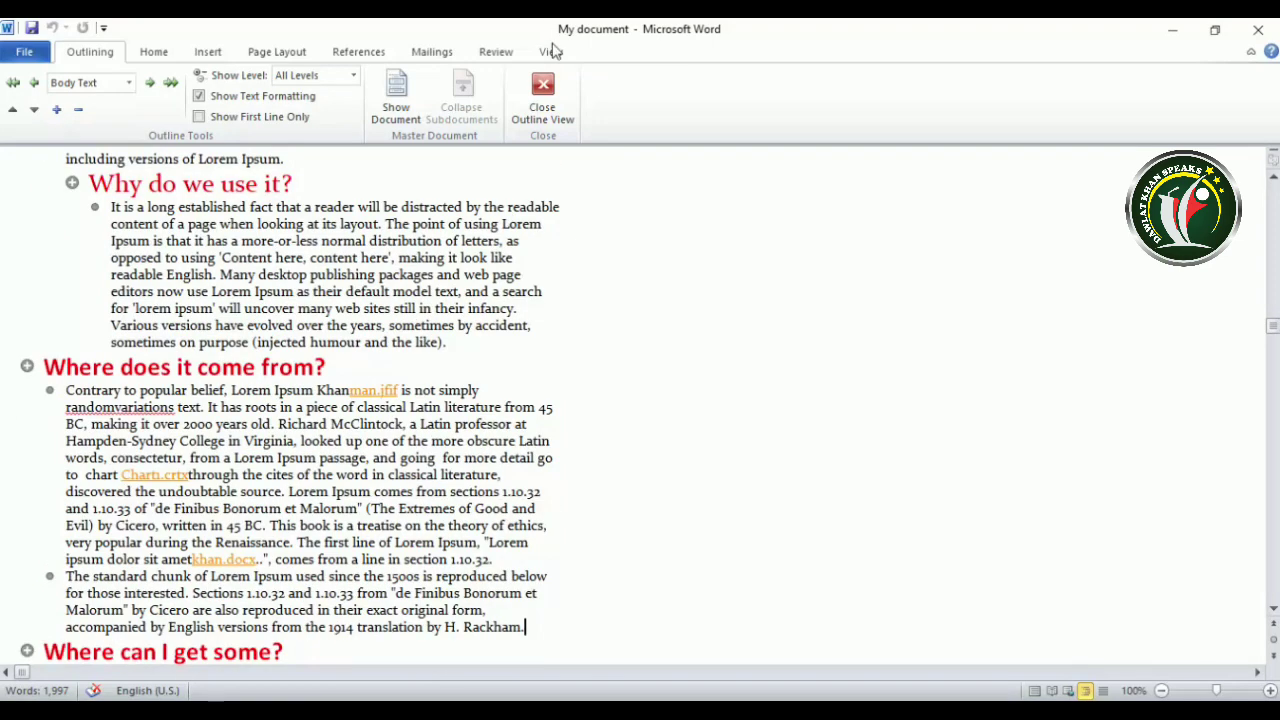
left_click(546, 86)
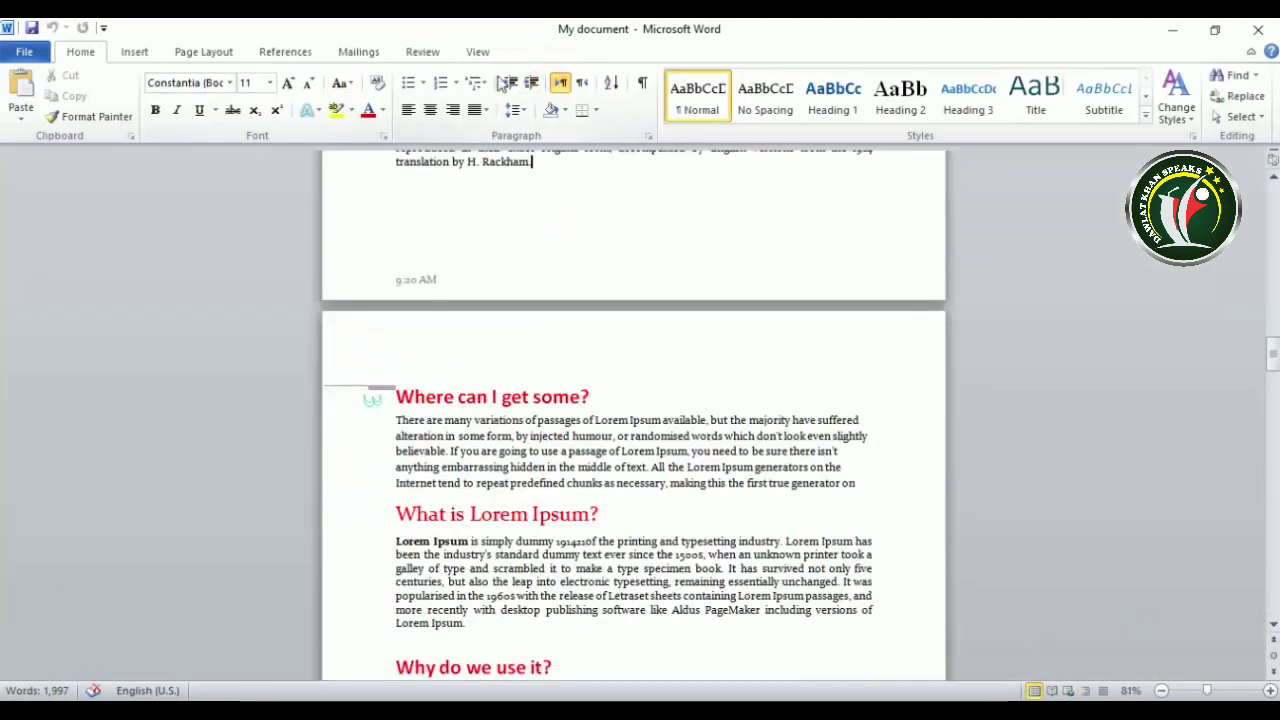
Switch the document to Draft view and look through its sections
left_click(480, 52)
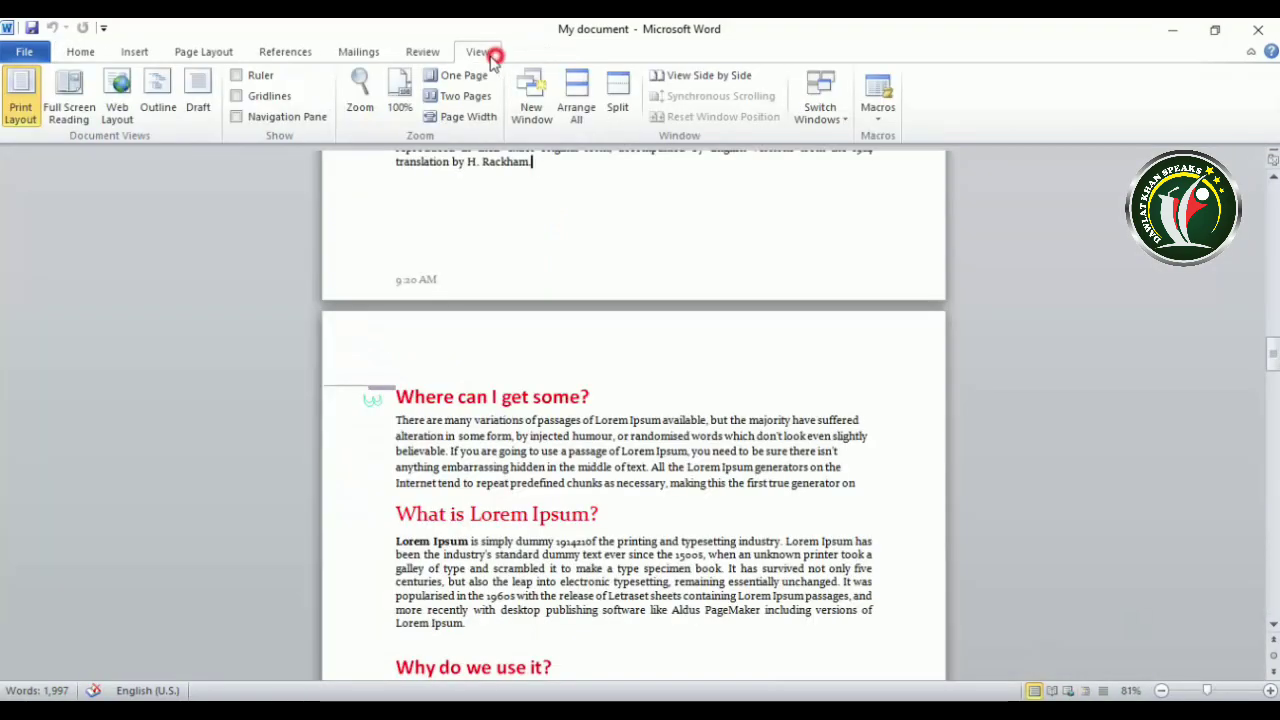
left_click(198, 98)
scroll(649, 309, "down", 10)
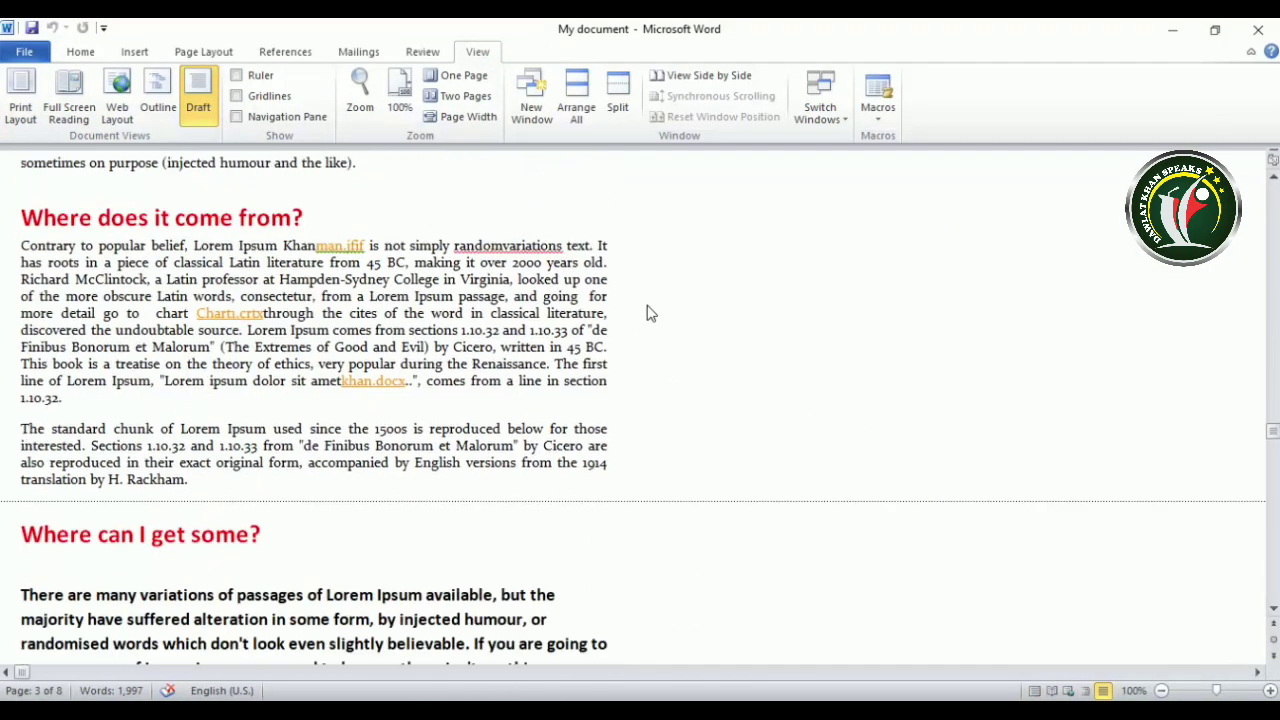
scroll(649, 313, "up", 6)
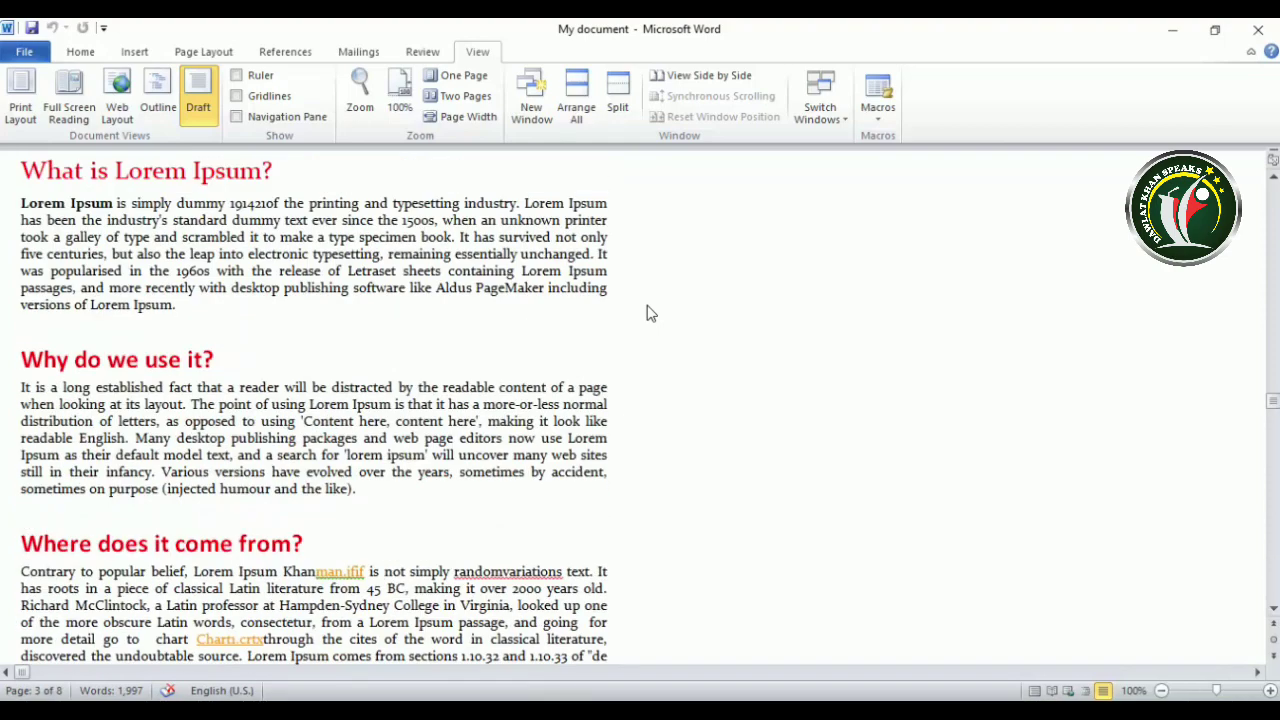
Return the document to Print Layout view and look over its first pages
left_click(14, 106)
scroll(468, 350, "up", 4)
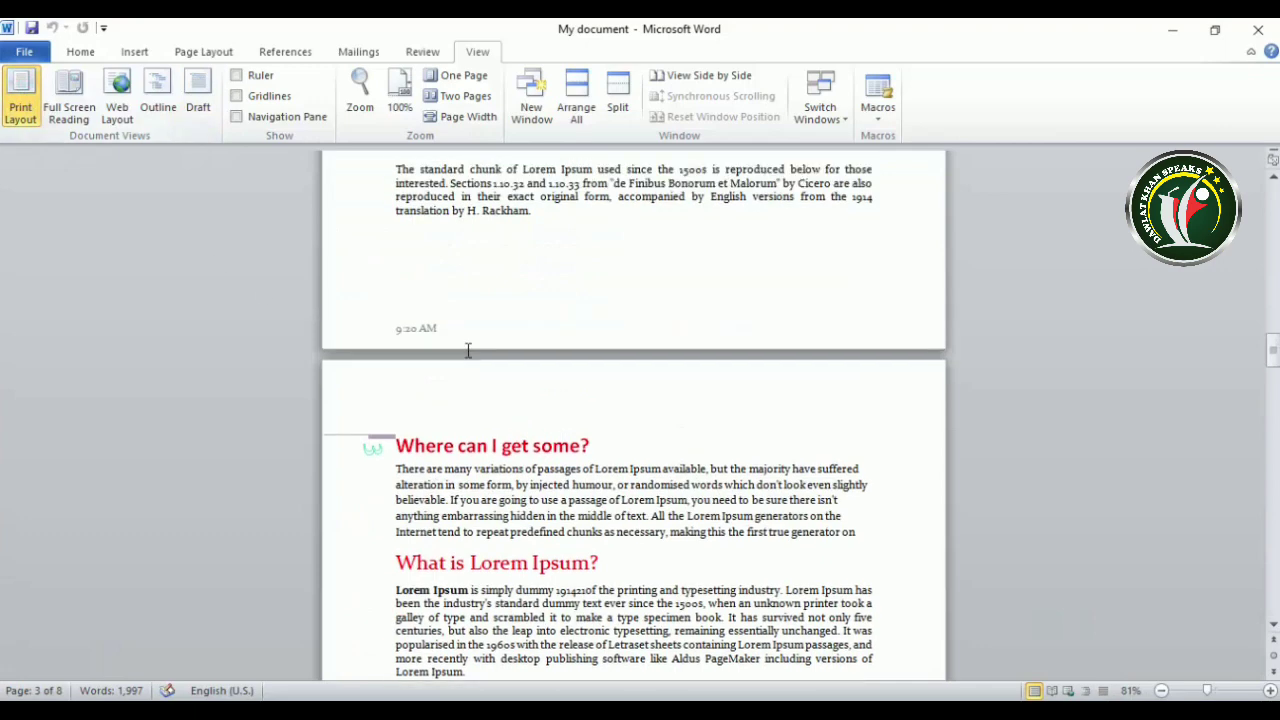
scroll(468, 350, "down", 3)
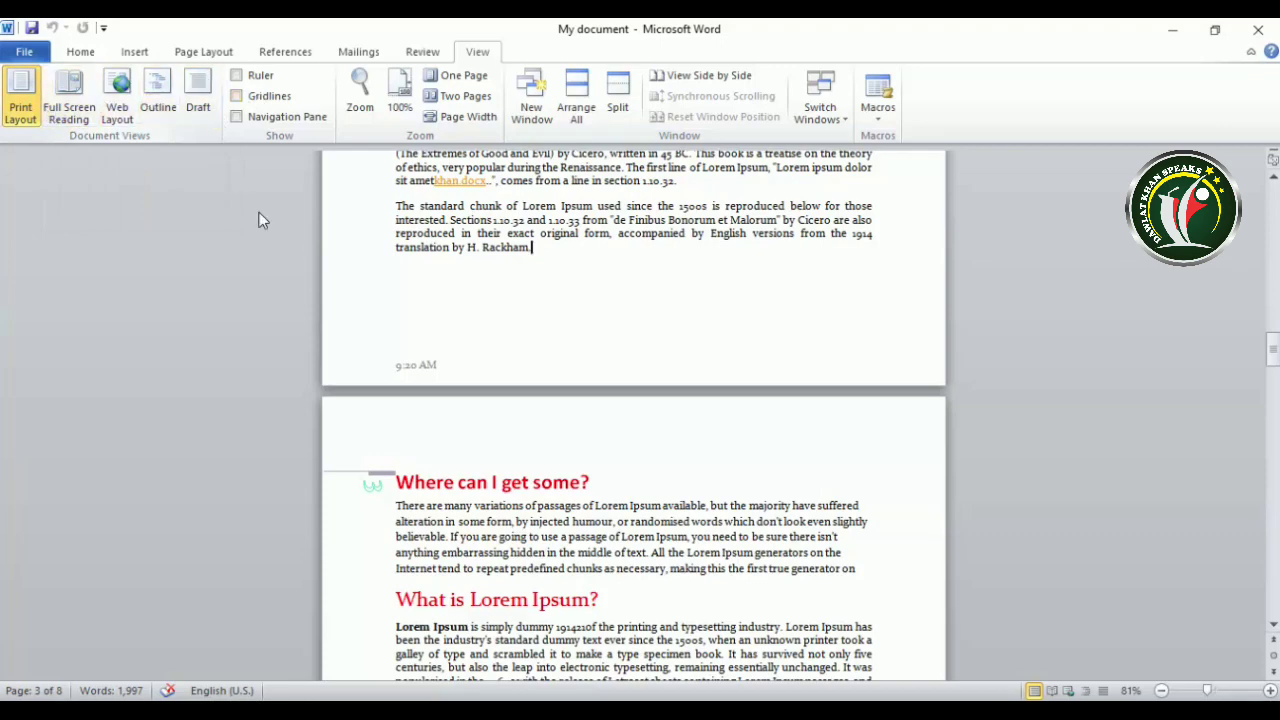
scroll(478, 372, "up", 15)
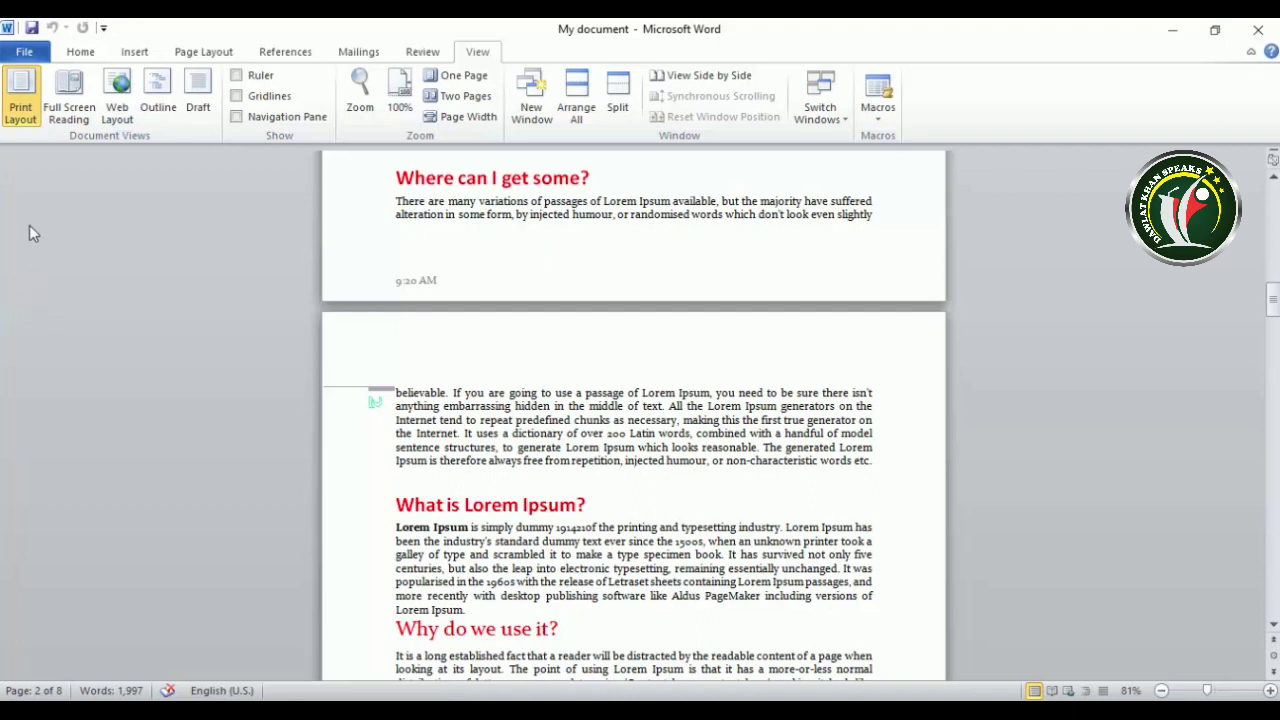
scroll(519, 425, "down", 1)
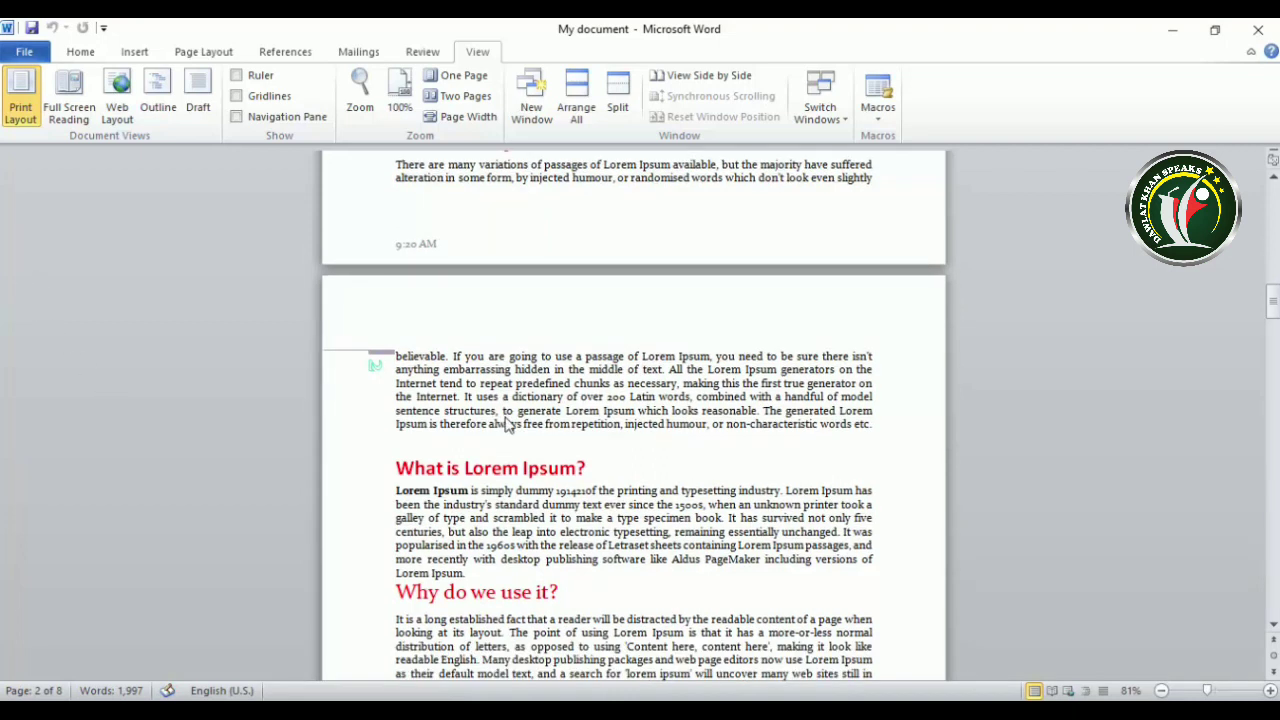
Show the rulers around the page and examine them at several zoom levels, toggling them off and on once
left_click(588, 470)
left_click(238, 76)
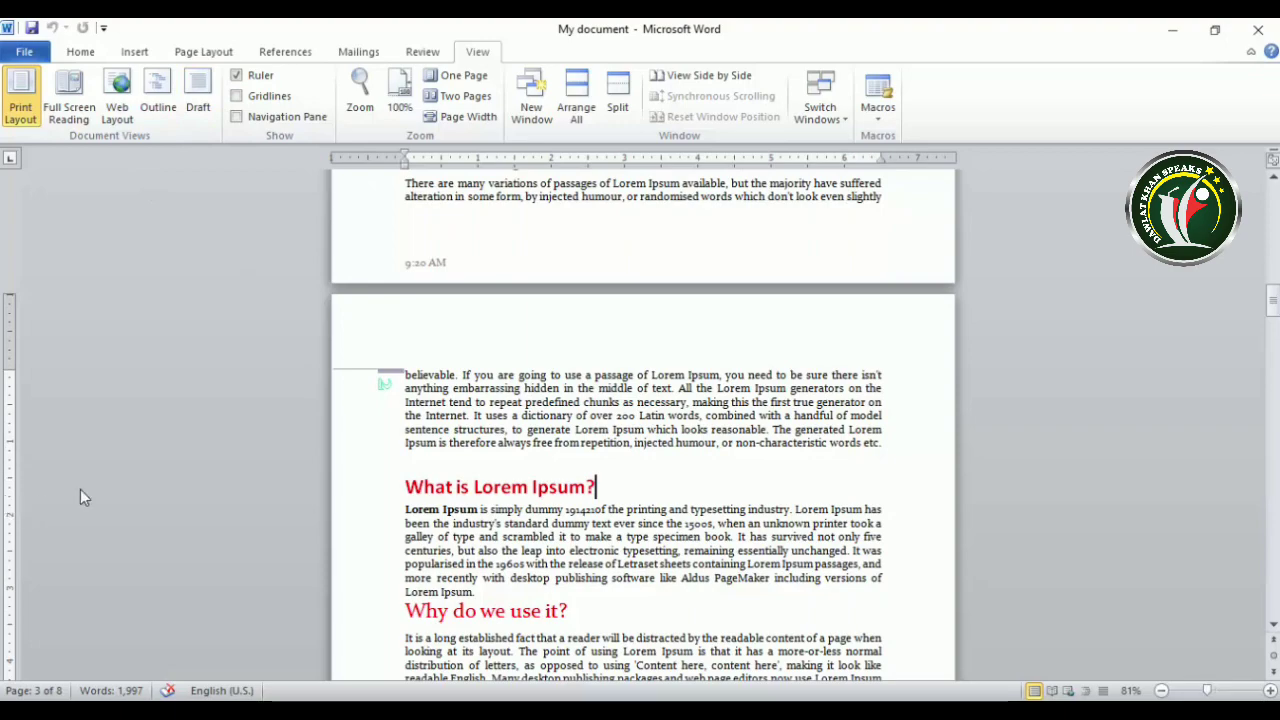
left_click_drag(1271, 302, 1271, 343)
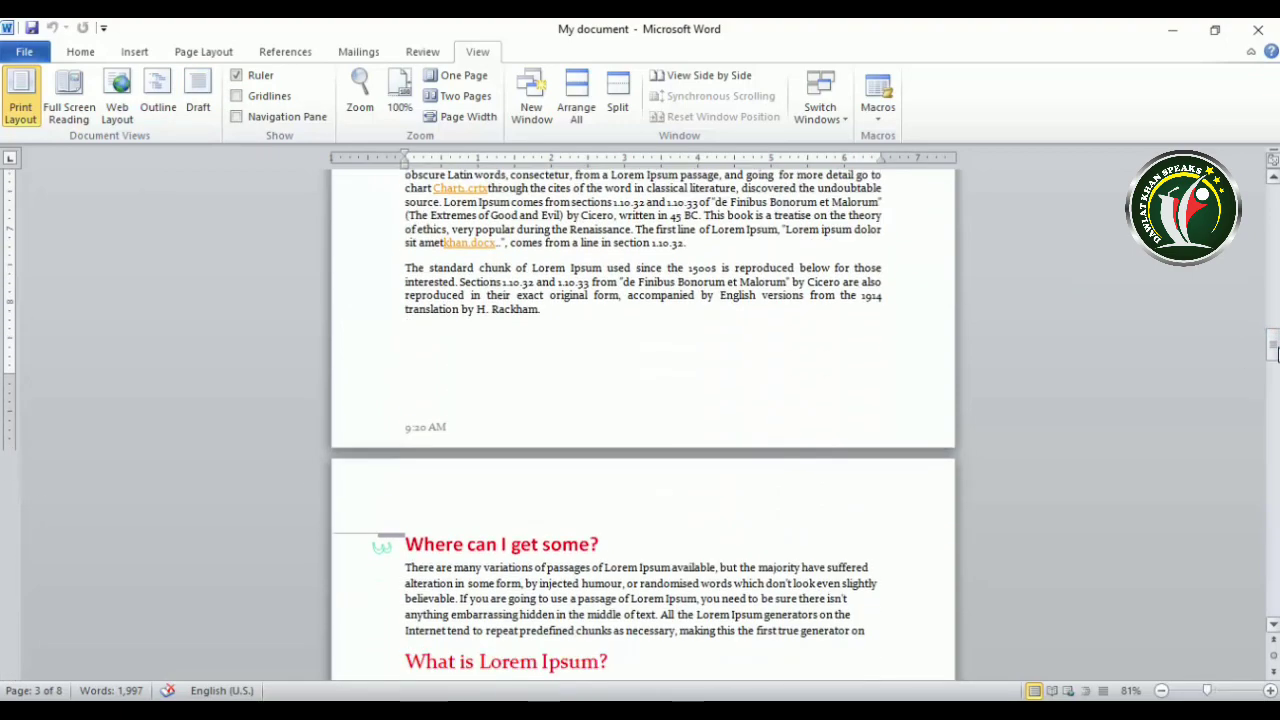
scroll(447, 330, "down", 4, "ctrl")
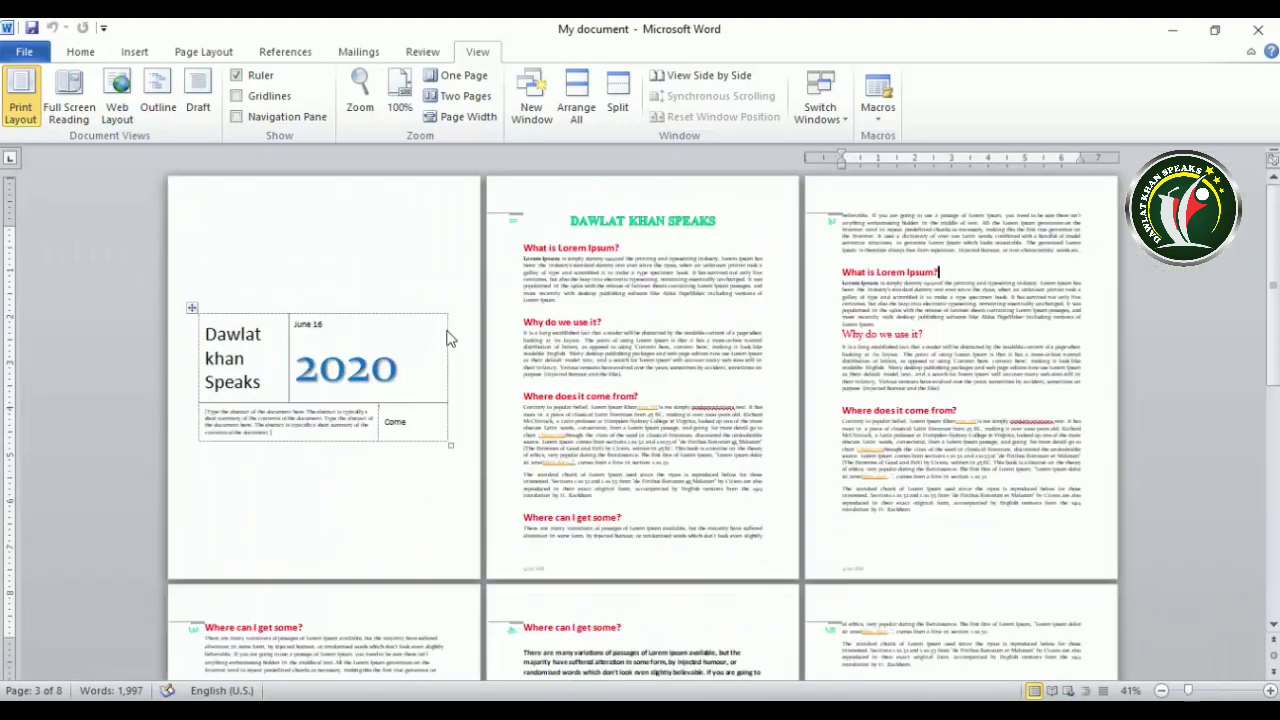
scroll(447, 330, "down", 1, "ctrl")
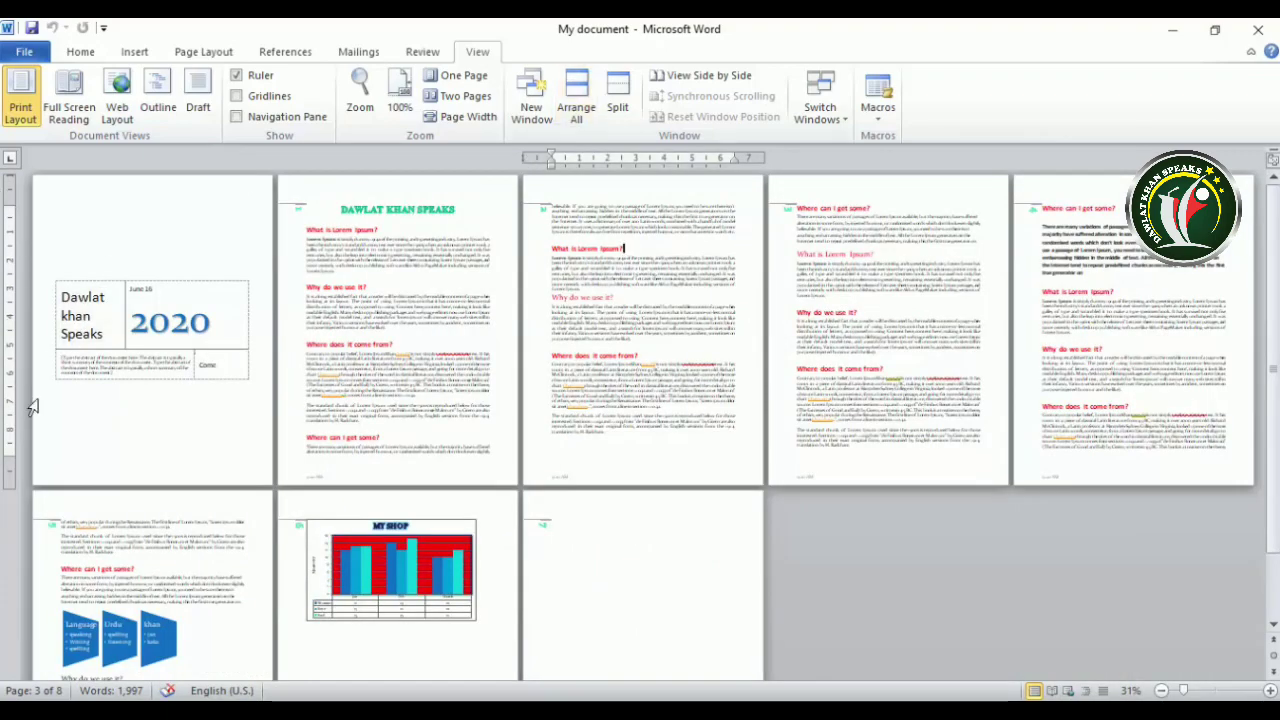
scroll(153, 345, "up", 5, "ctrl")
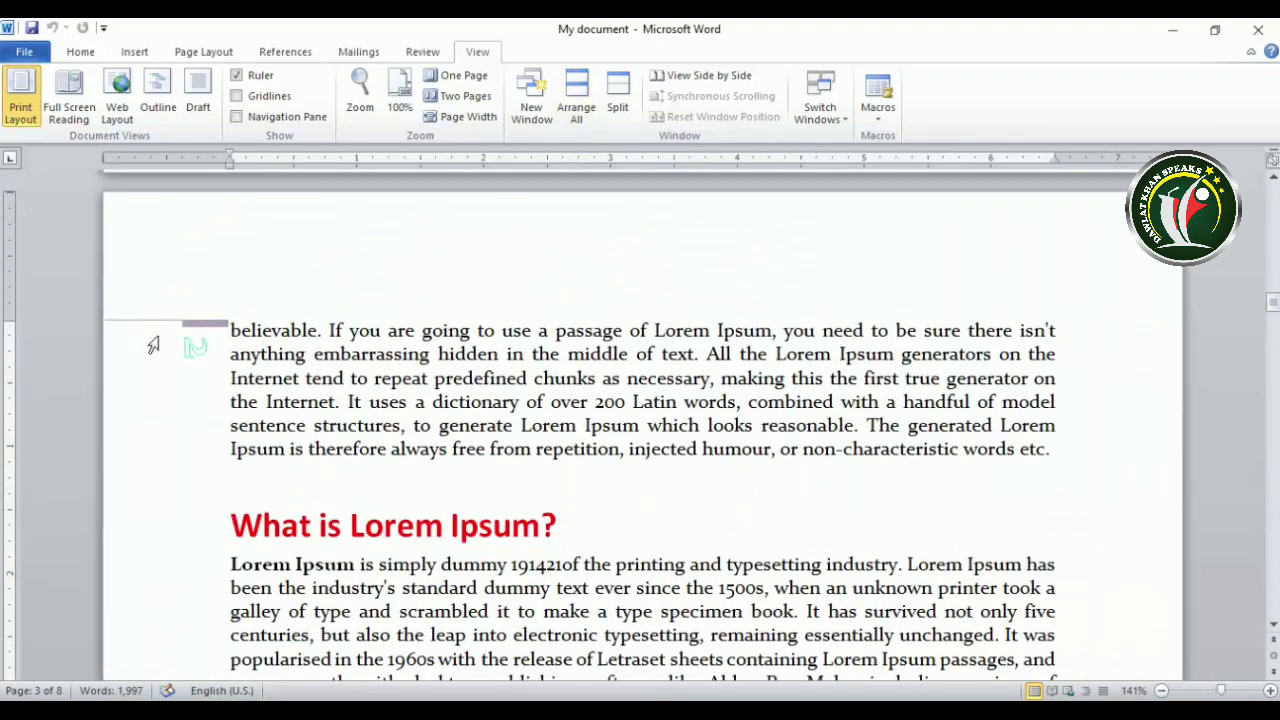
scroll(165, 340, "down", 4, "ctrl")
left_click(237, 75)
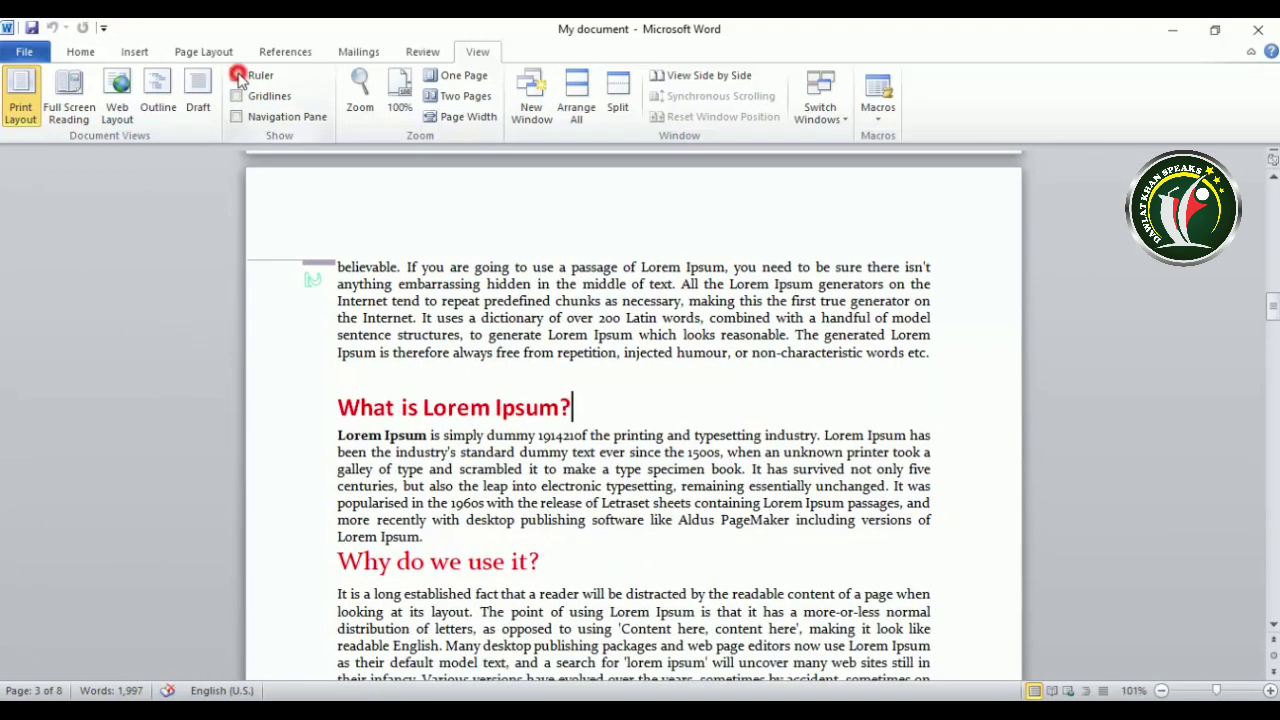
left_click(237, 75)
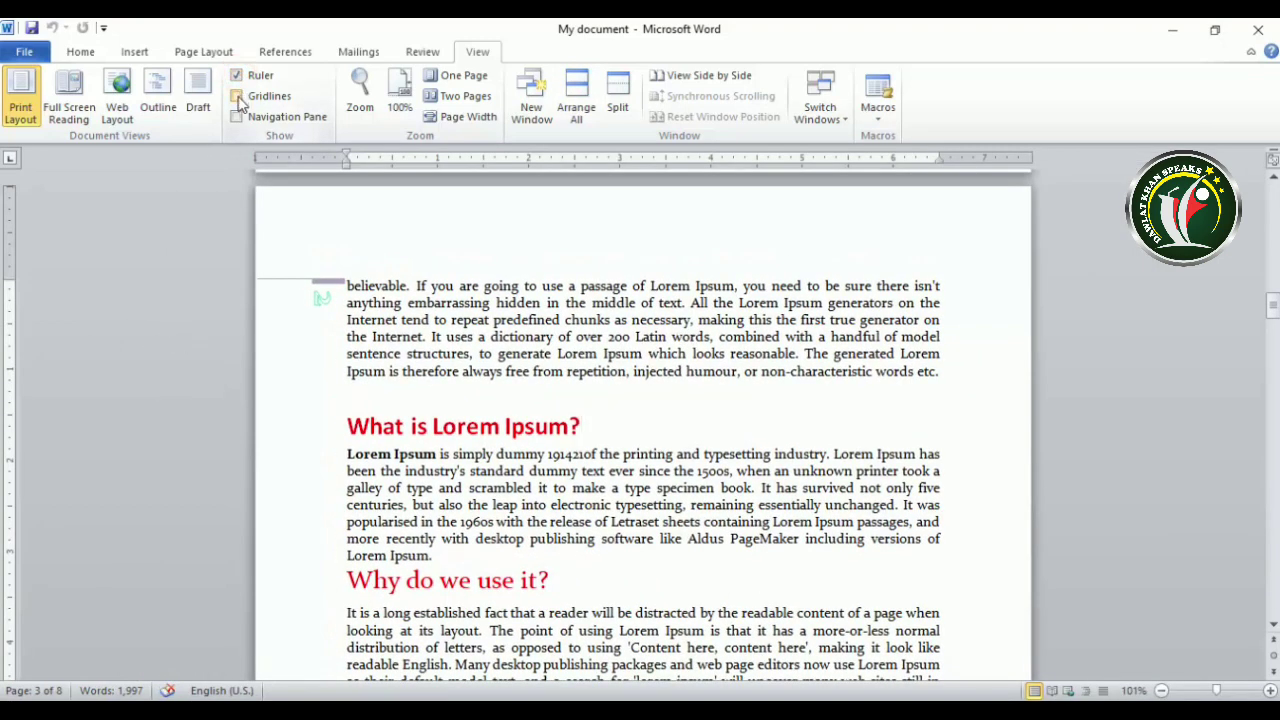
Show the gridlines in the document and look at them across the pages down to page 7
left_click(237, 96)
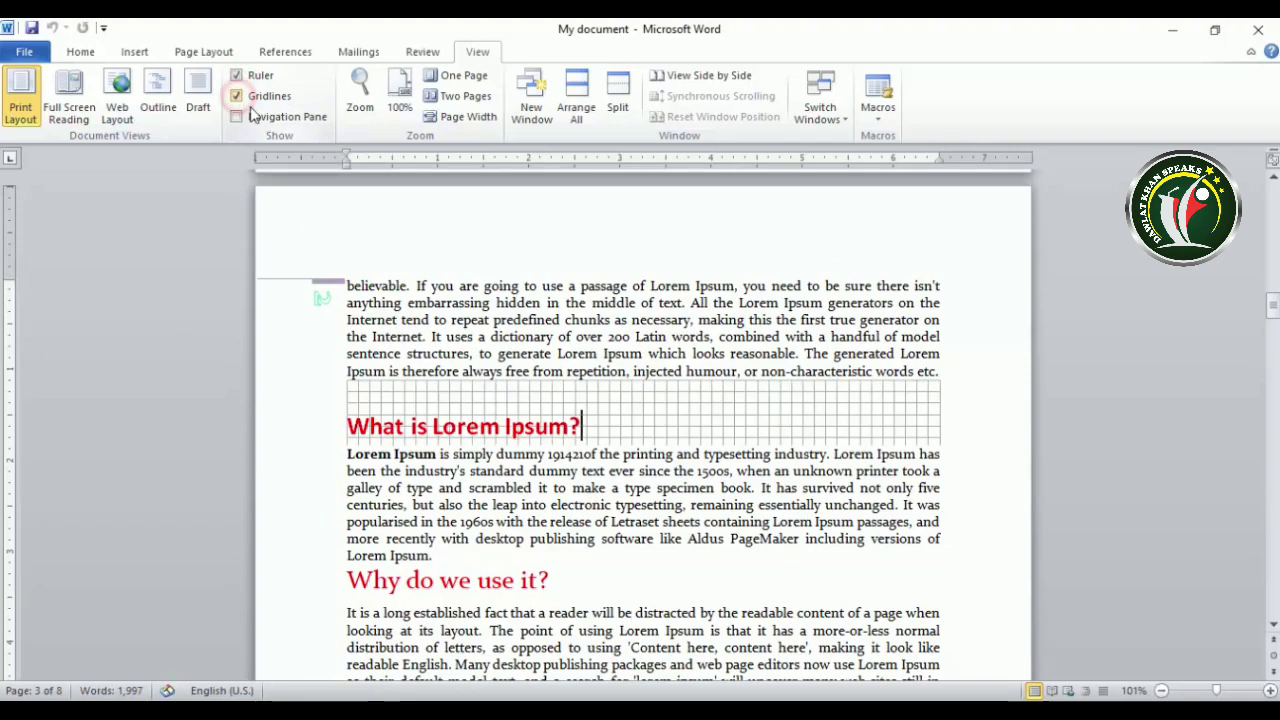
scroll(596, 471, "down", 9)
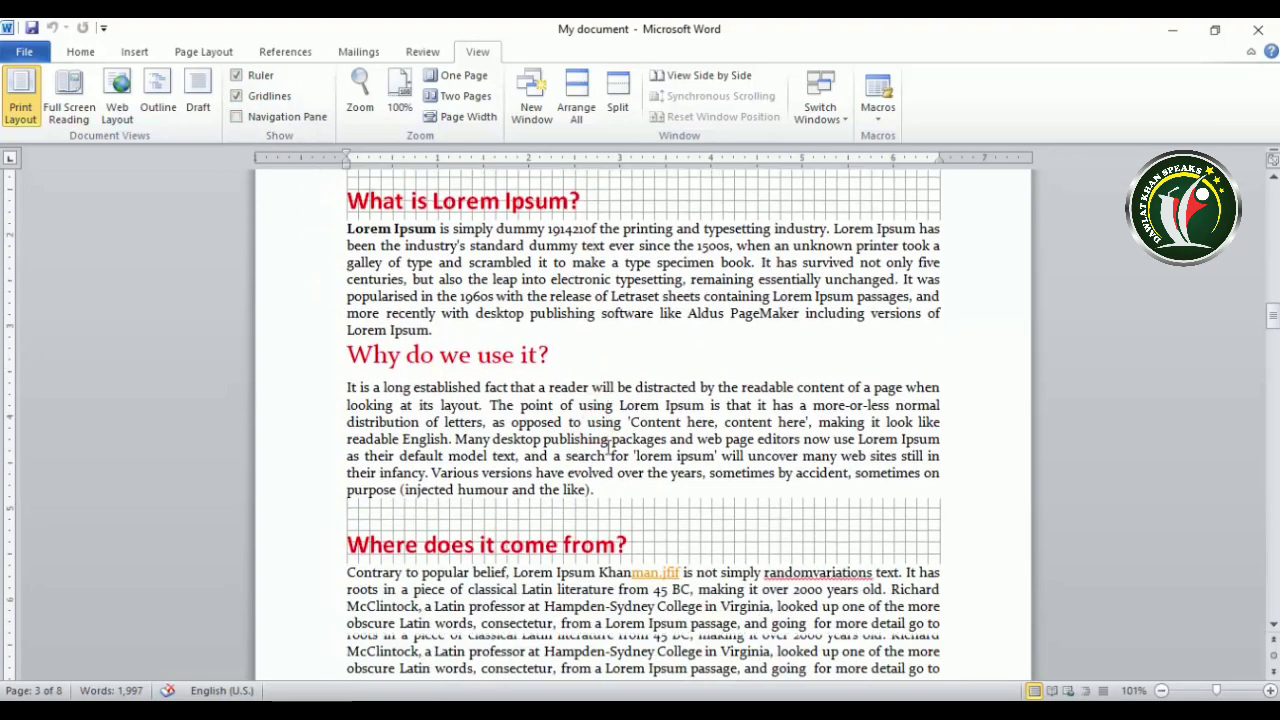
scroll(607, 447, "up", 6)
scroll(607, 447, "down", 10)
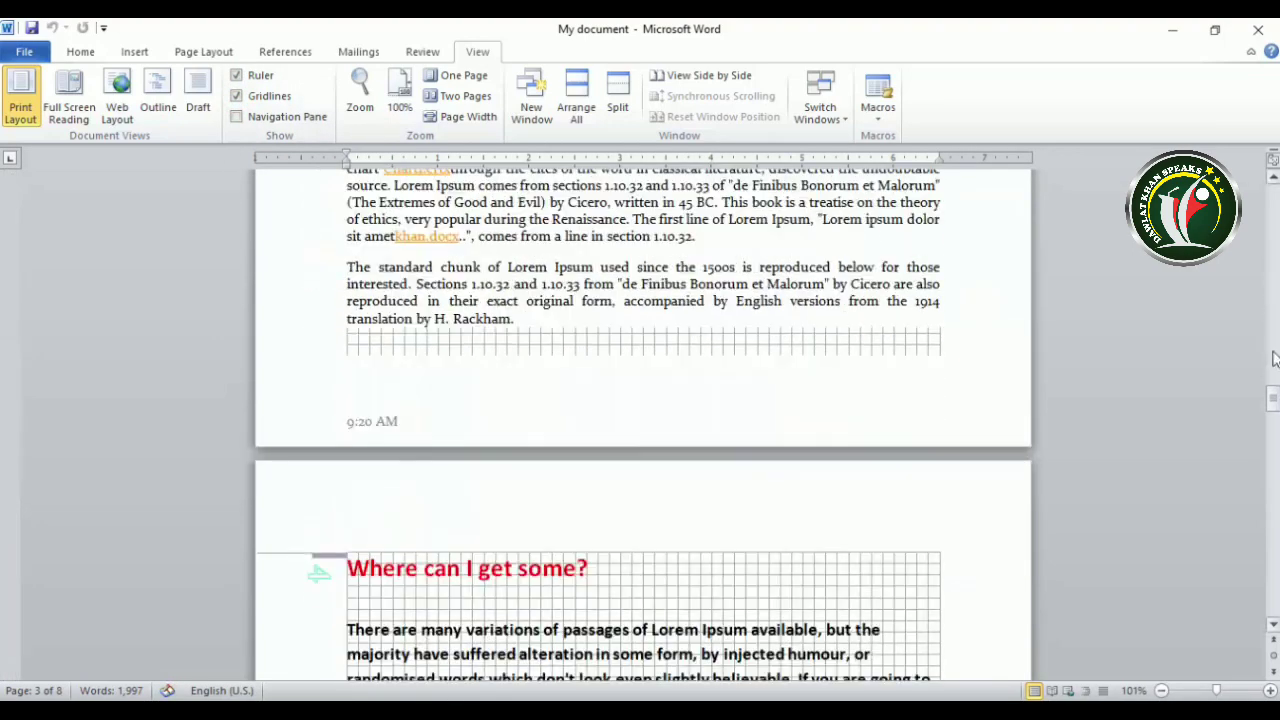
left_click_drag(1274, 380, 1274, 530)
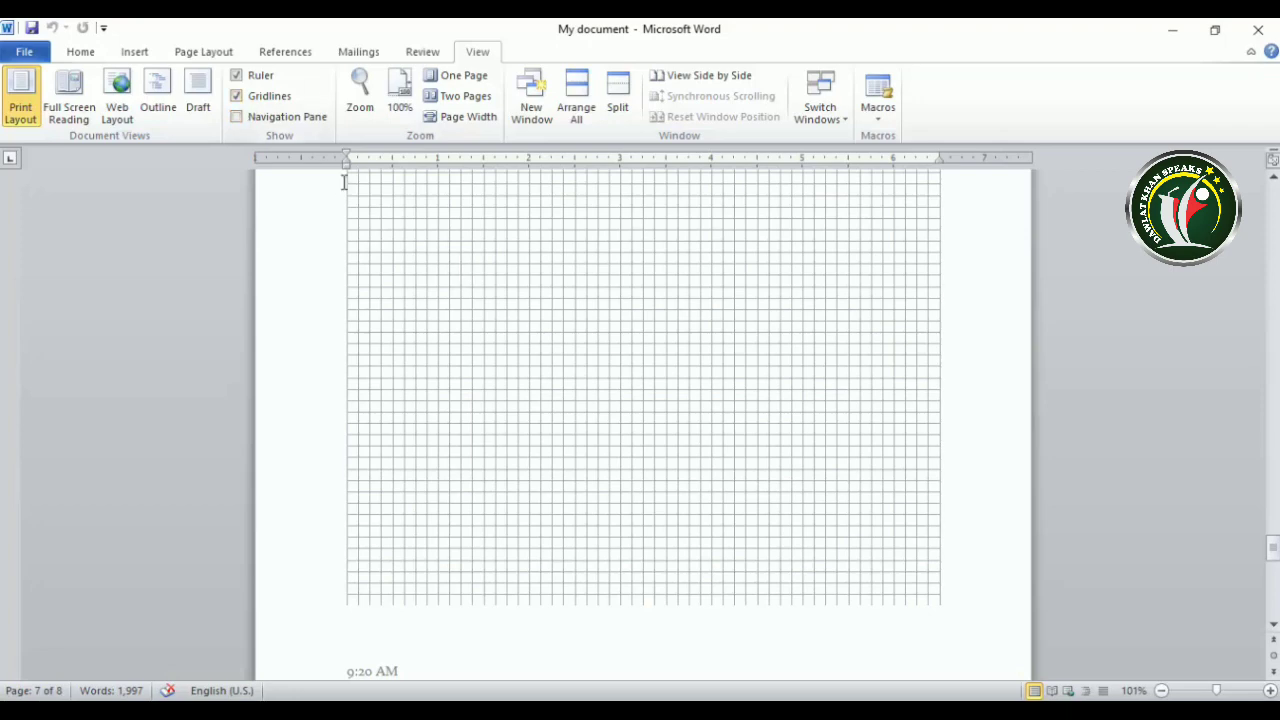
Hide the gridlines and show the Navigation Pane beside the document
left_click(237, 97)
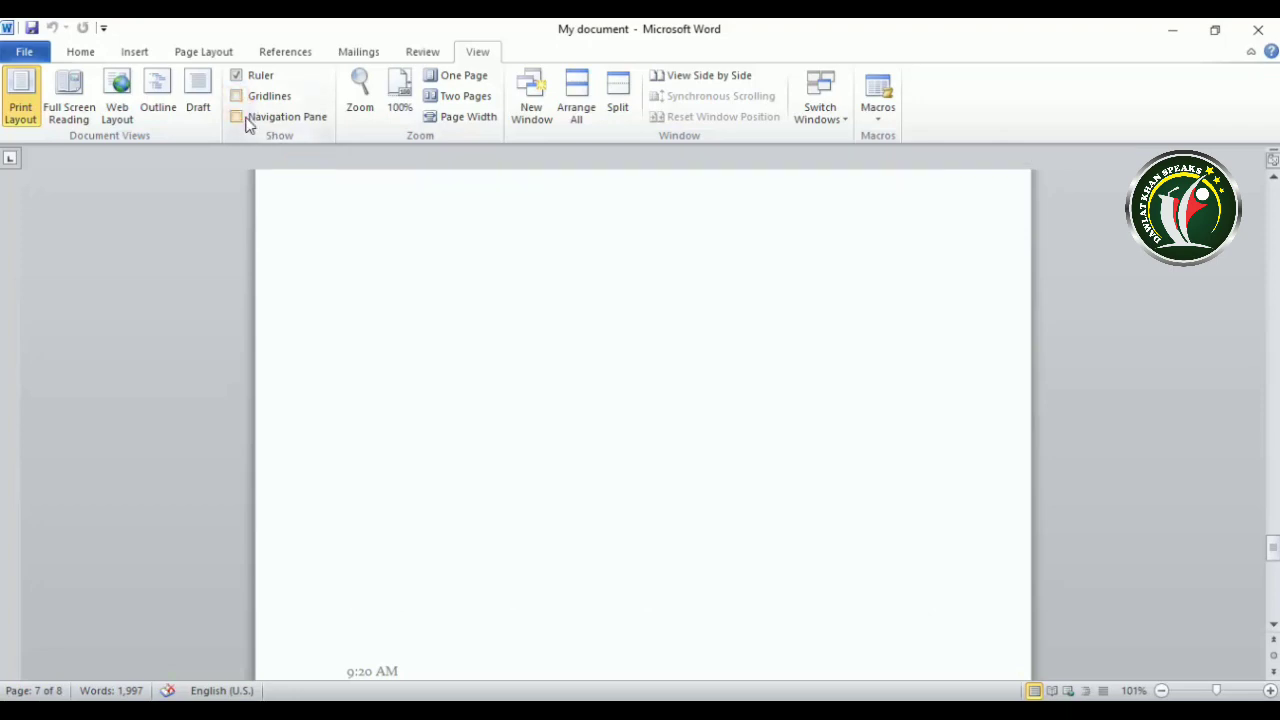
left_click(237, 117)
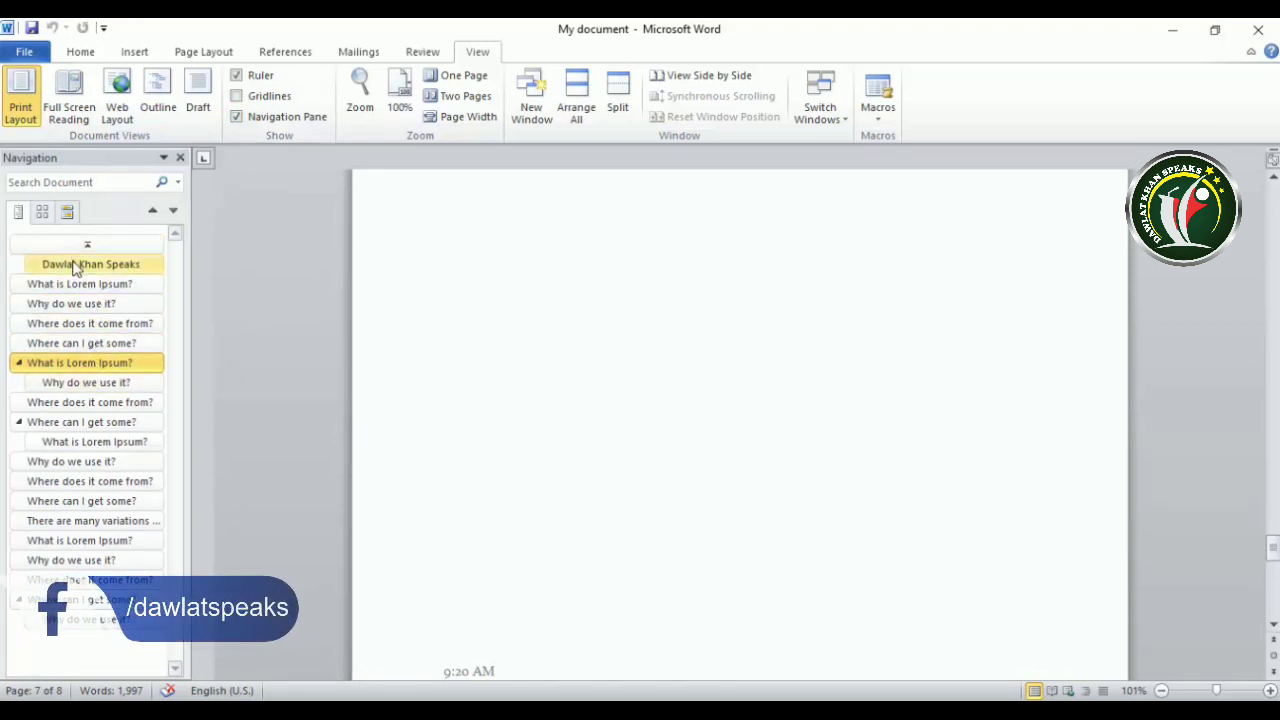
Jump through the document by its listed headings, ending at the title heading on page 2, and close the Navigation Pane
left_click(19, 363)
left_click(19, 363)
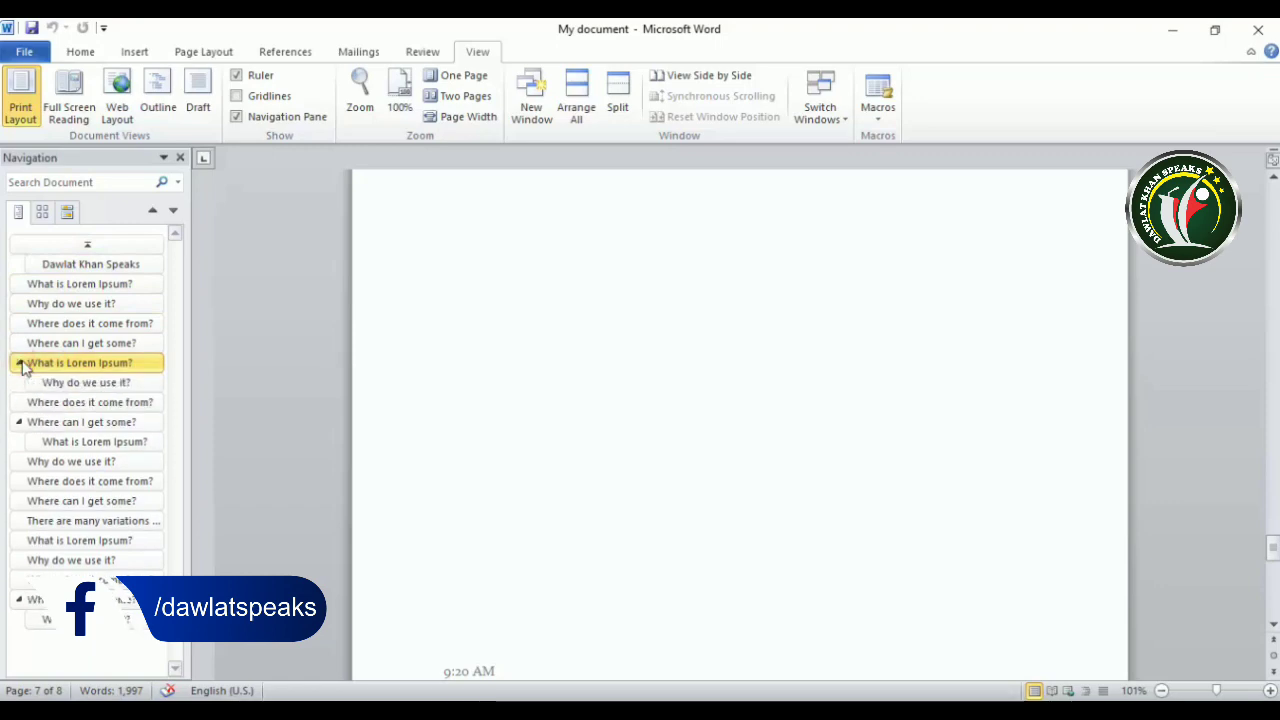
left_click(86, 382)
left_click(75, 303)
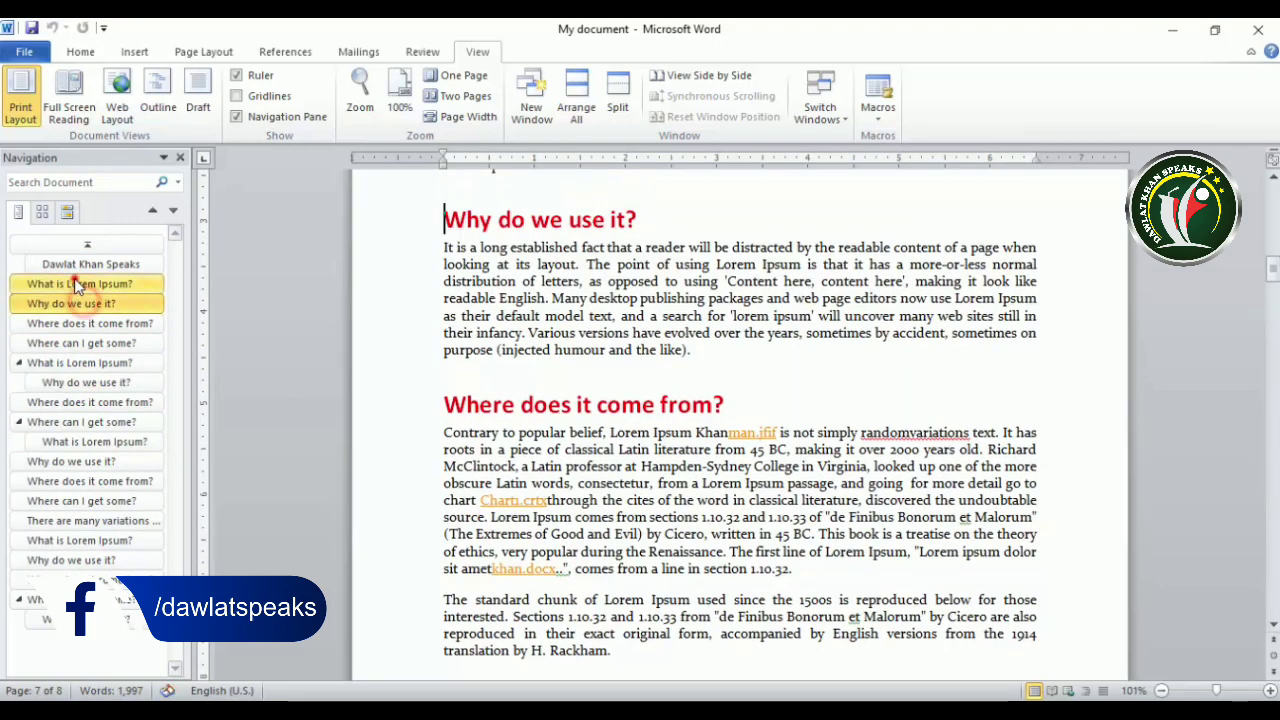
left_click(80, 284)
left_click(85, 264)
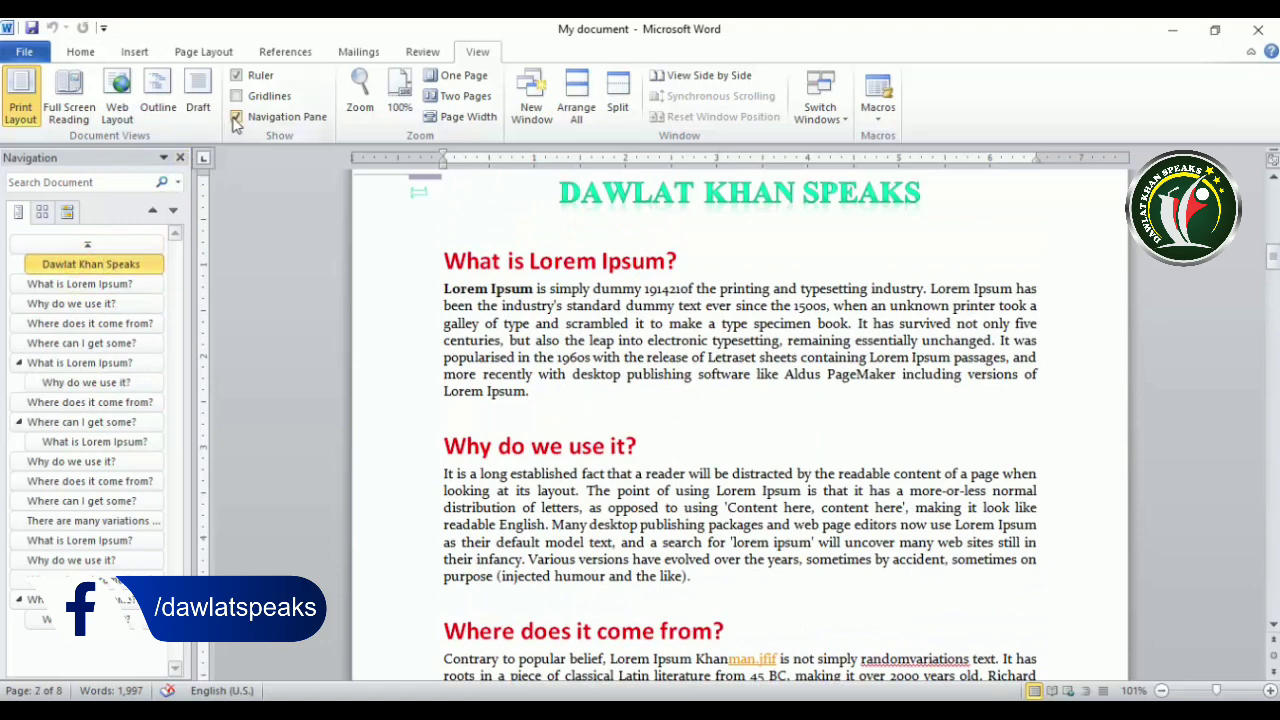
left_click(180, 157)
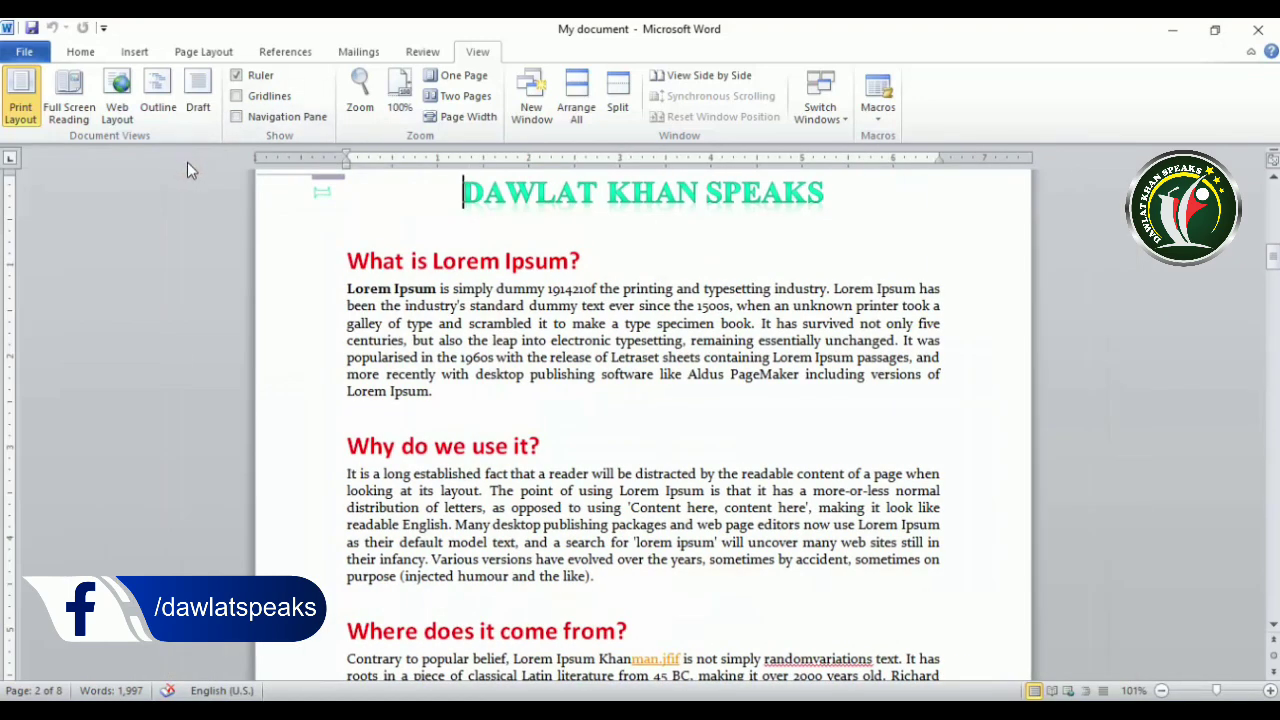
Look over the options in the Zoom dialog and set the document's zoom to 100%
left_click(358, 106)
left_click_drag(608, 209, 754, 204)
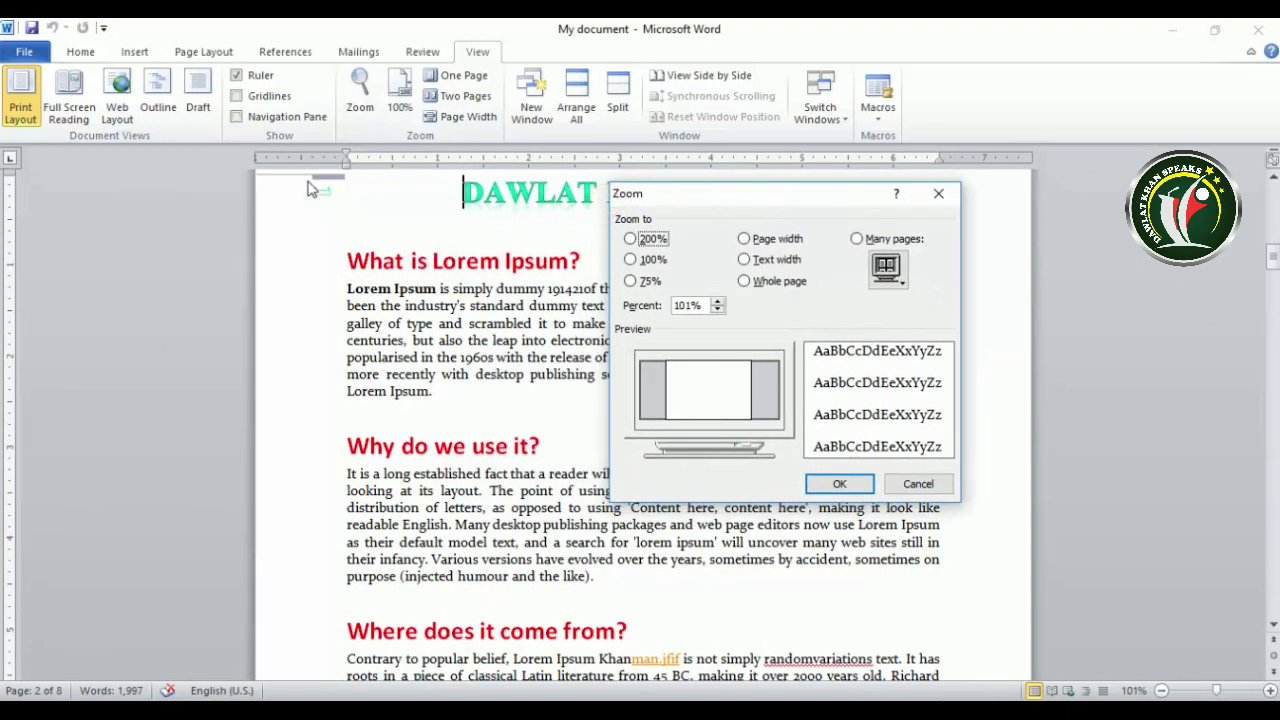
left_click(918, 483)
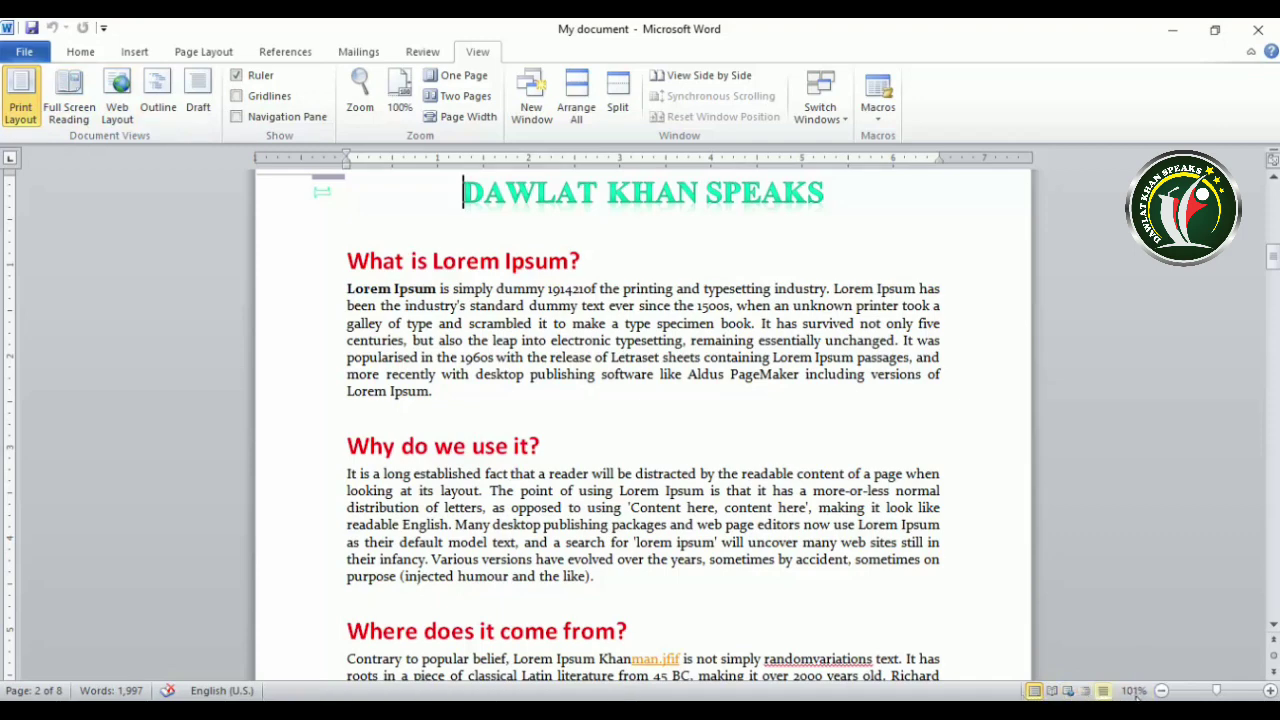
left_click_drag(1216, 690, 1226, 690)
left_click(1217, 691)
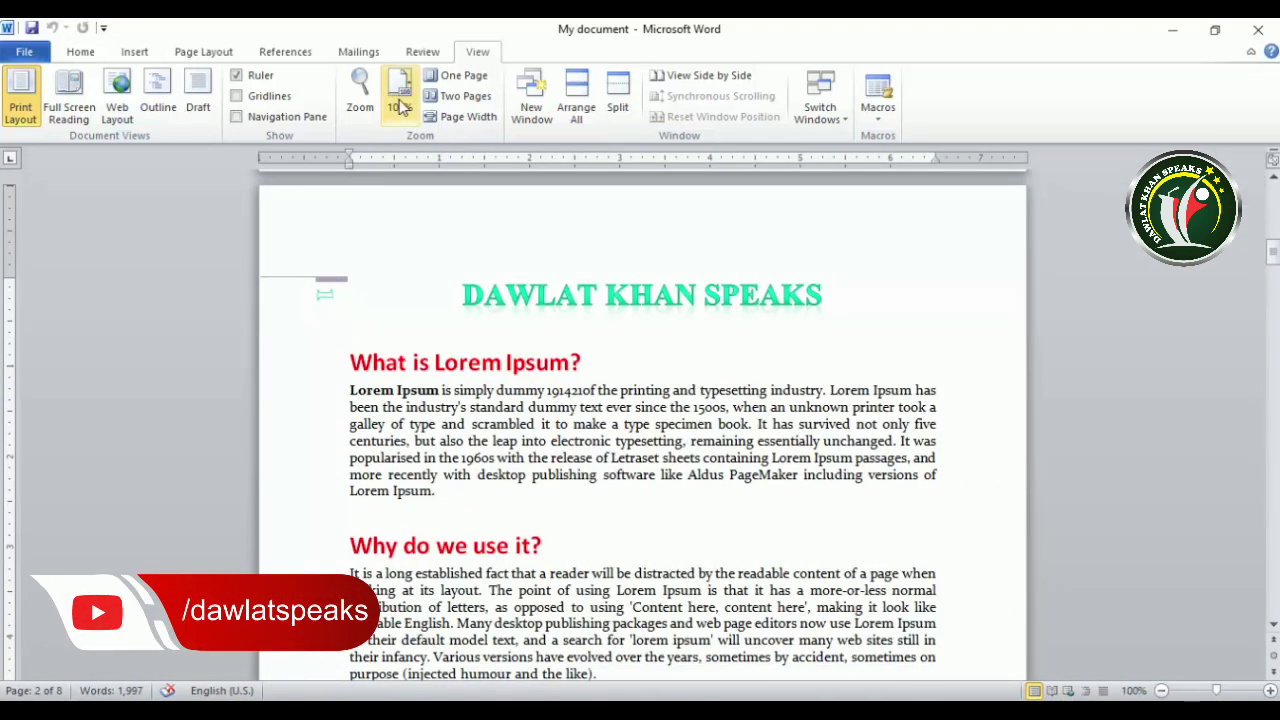
Preview the Zoom dialog's presets, including page width, text width, whole page, 75% and 100%, ending on 200%
left_click(366, 105)
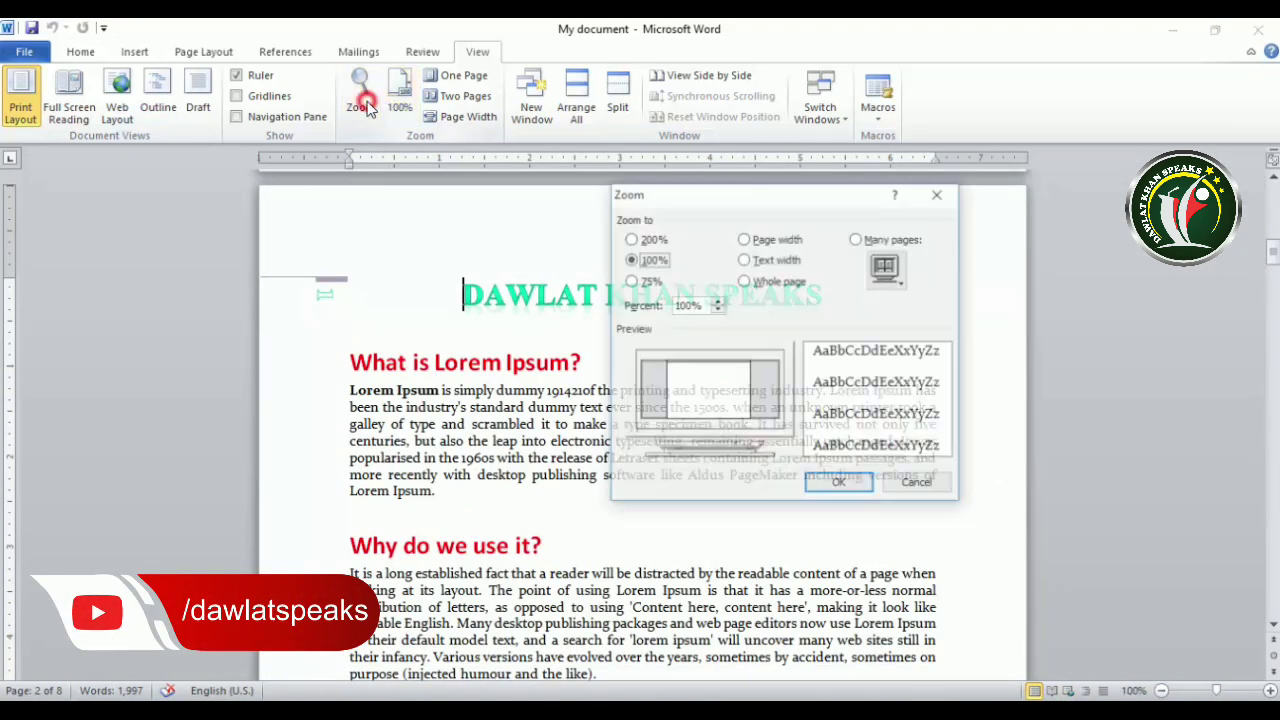
left_click(631, 239)
left_click(748, 240)
left_click(748, 260)
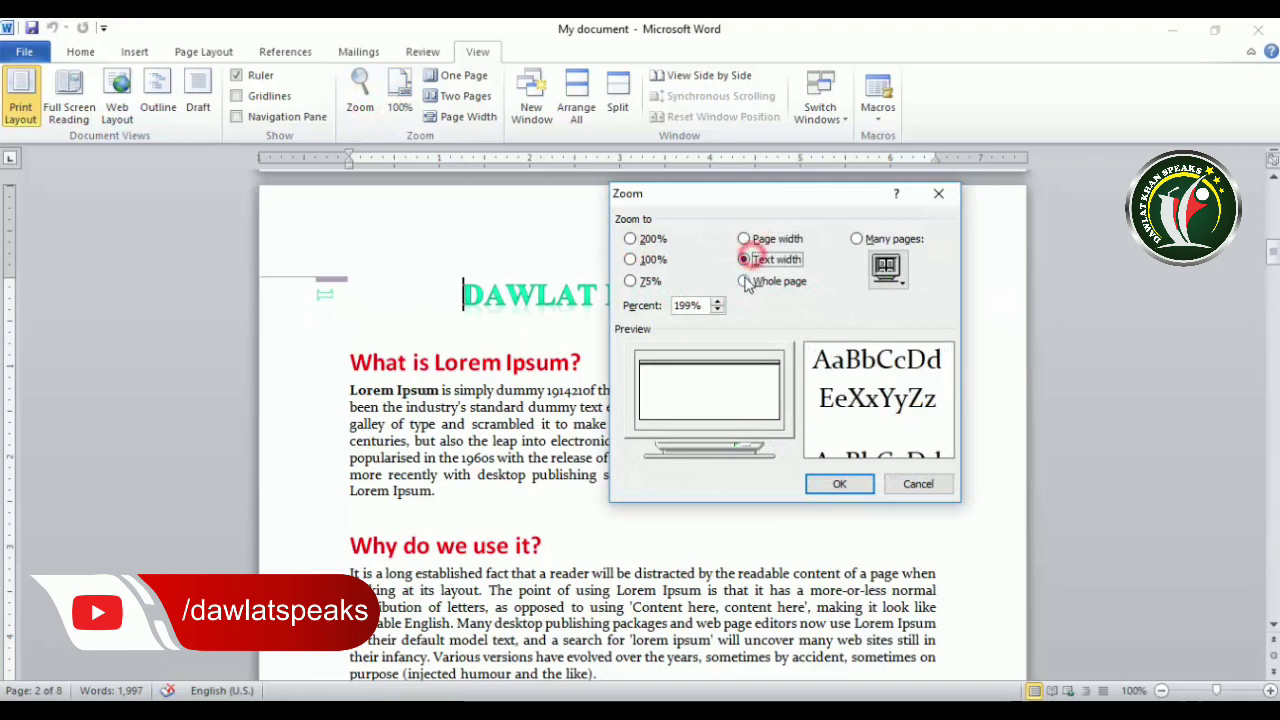
left_click(748, 281)
left_click(634, 282)
left_click(640, 260)
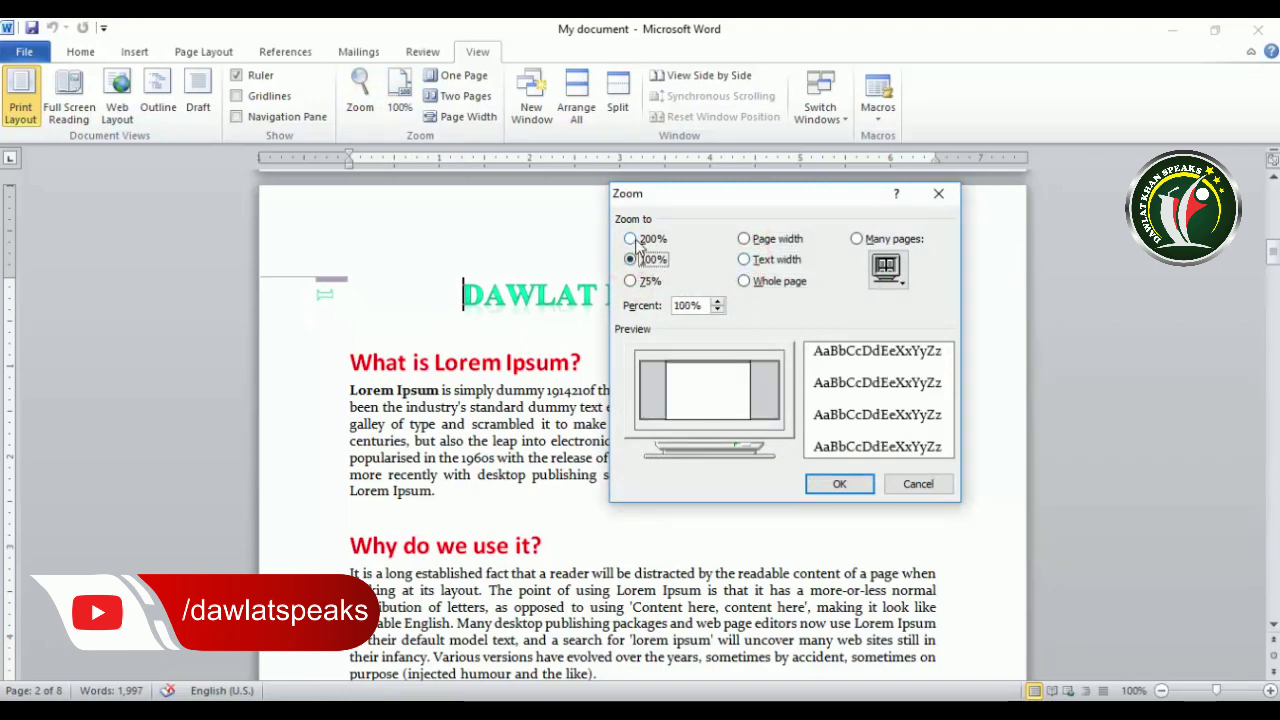
left_click(631, 239)
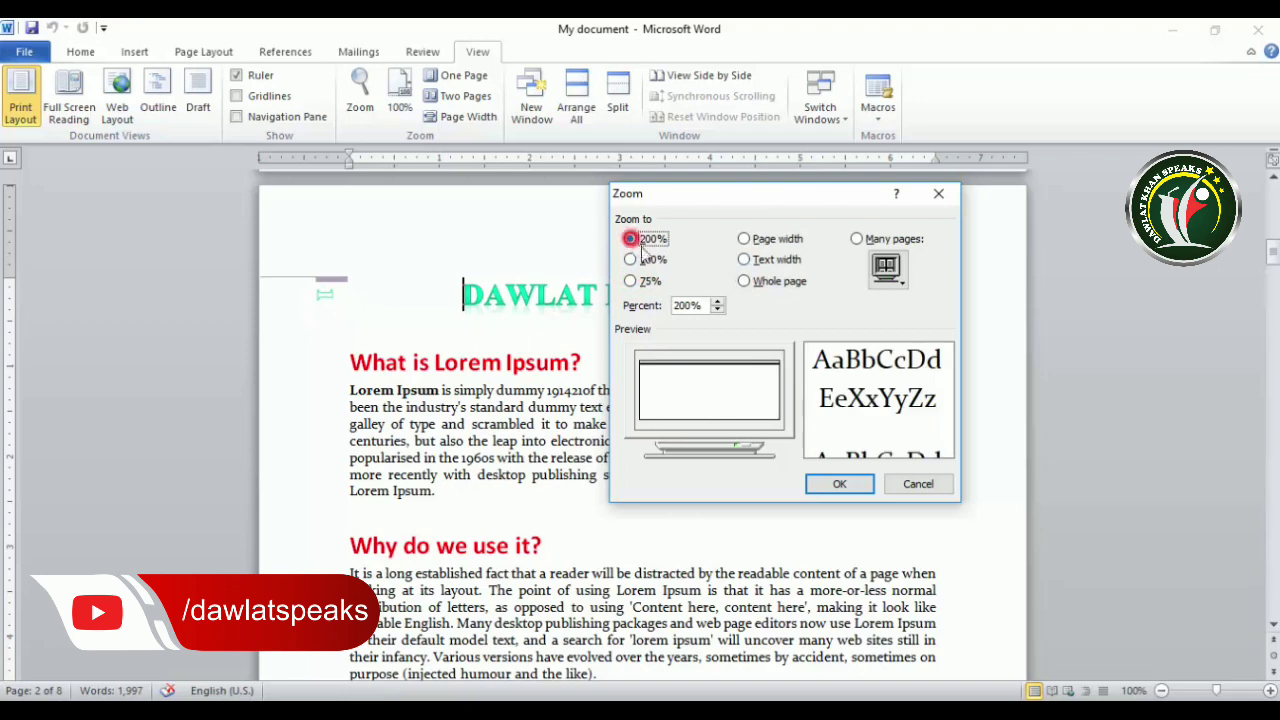
Apply a custom zoom of 210% to the document and reset it to 100%
left_click(716, 302)
left_click(716, 302)
left_click(716, 302)
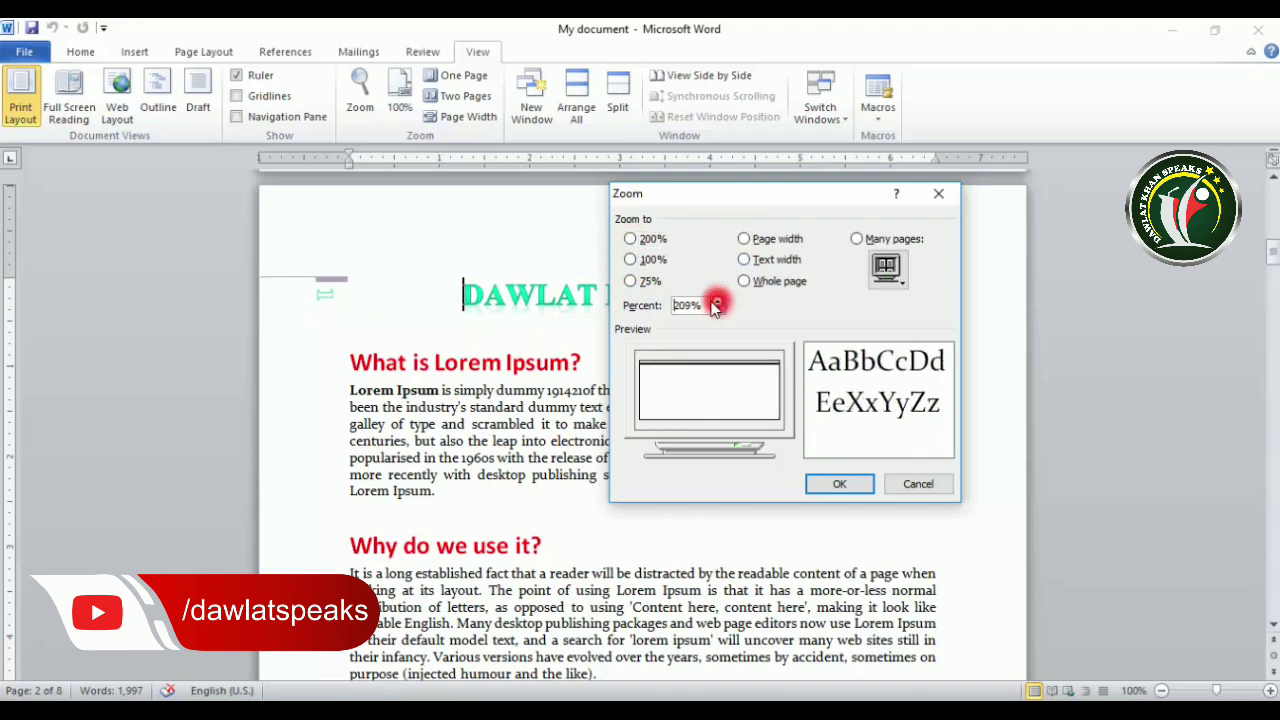
left_click(836, 486)
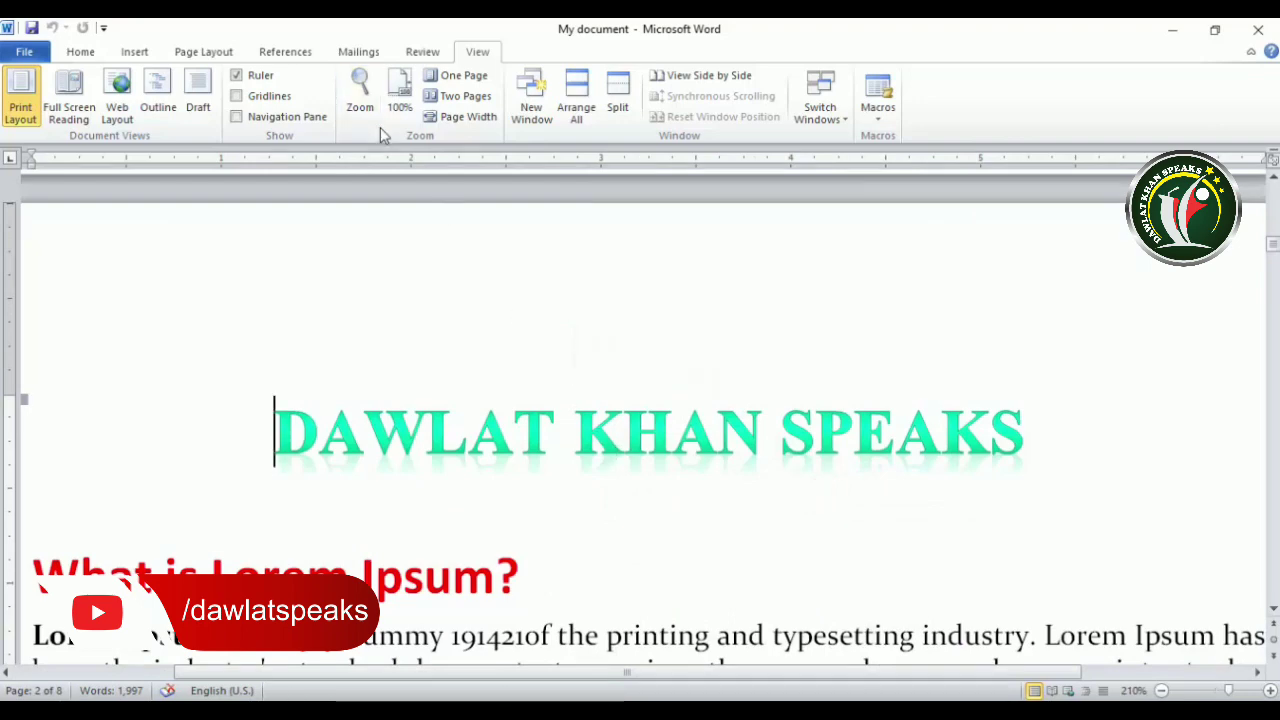
left_click(399, 100)
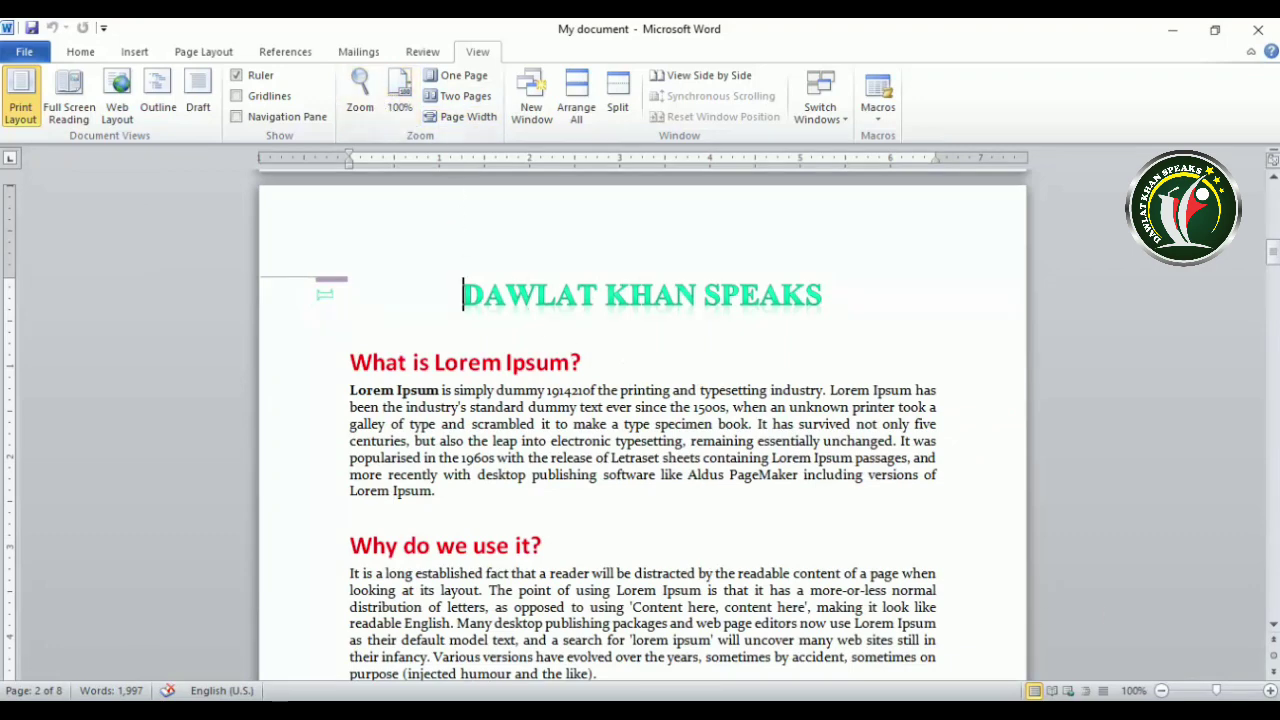
Zoom in on the title of page 2 to about 270% and back out to 90%
mouse_move(1219, 694)
left_mouse_down()
mouse_move(1233, 695)
mouse_move(1217, 695)
left_mouse_up()
scroll(568, 476, "up", 12)
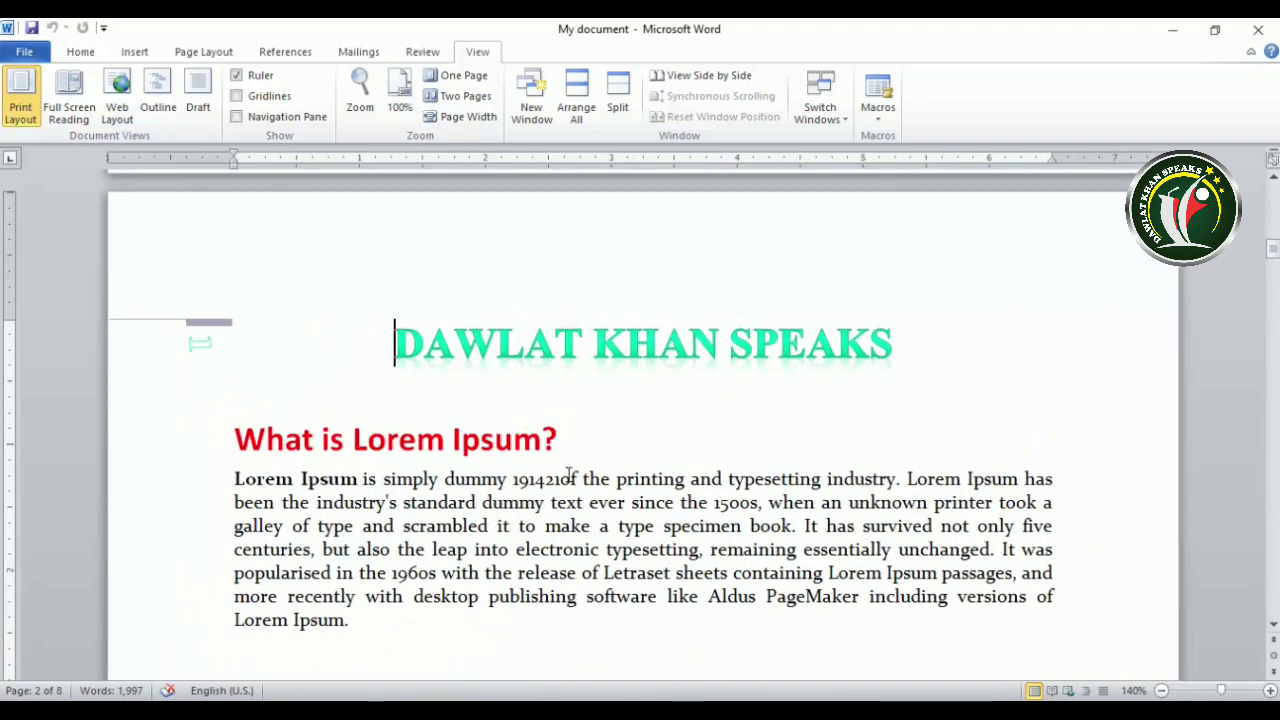
scroll(568, 476, "up", 3)
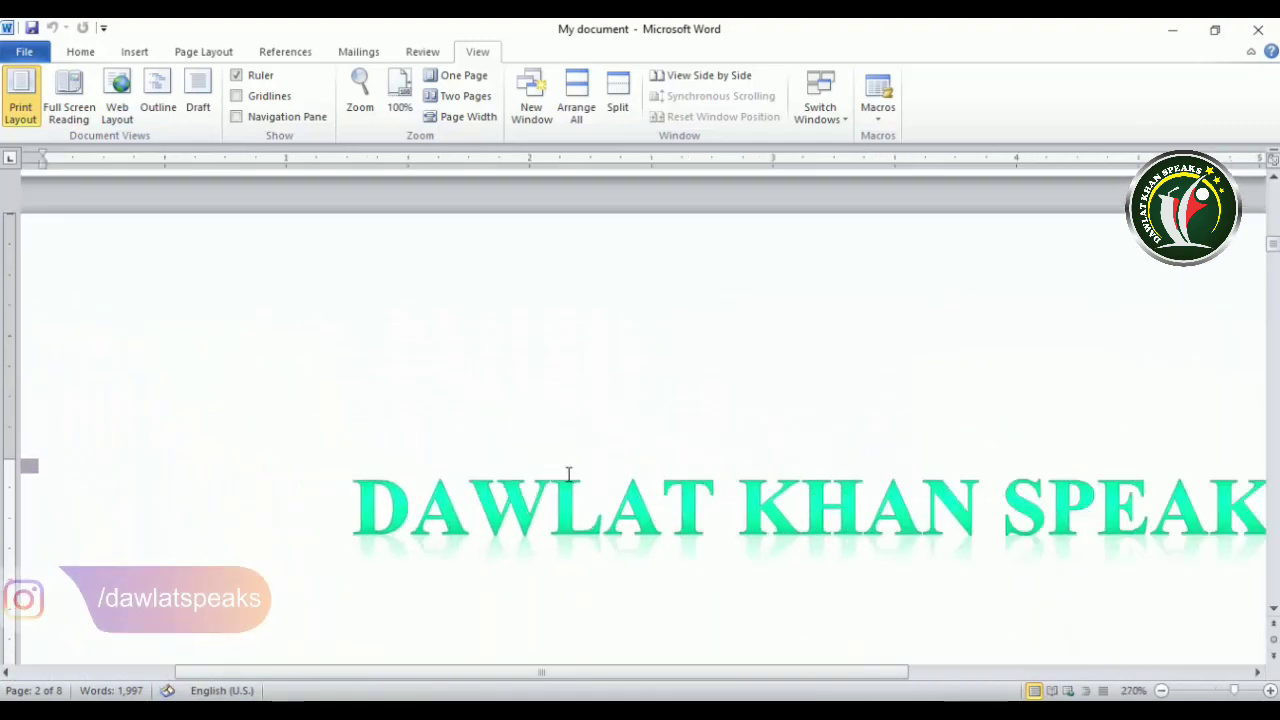
scroll(568, 476, "down", 4)
scroll(568, 476, "down", 3)
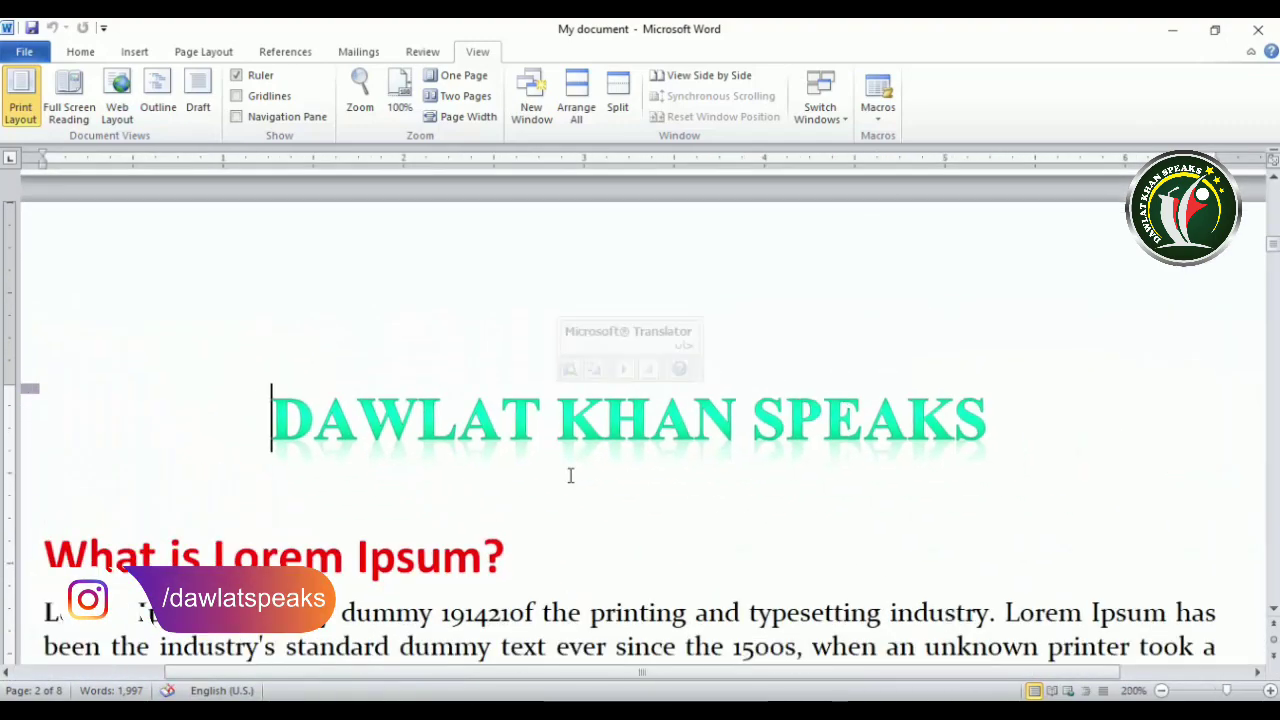
scroll(570, 476, "down", 9)
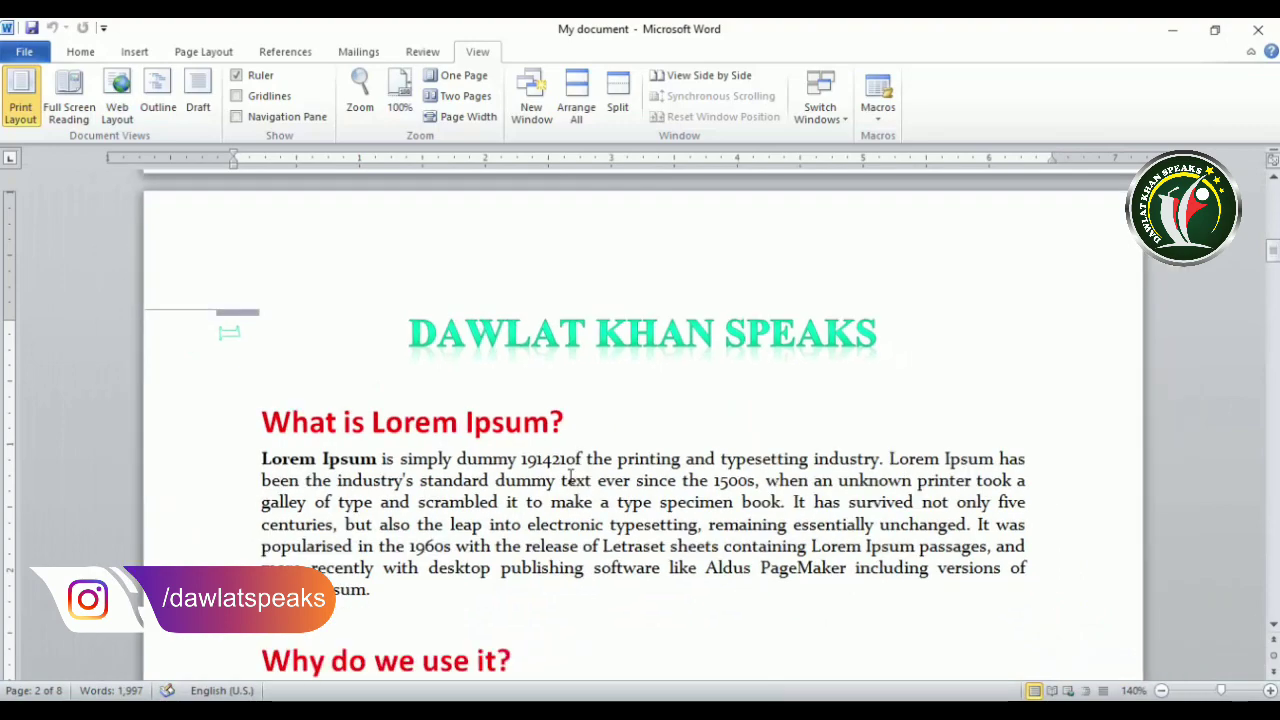
scroll(570, 476, "down", 2)
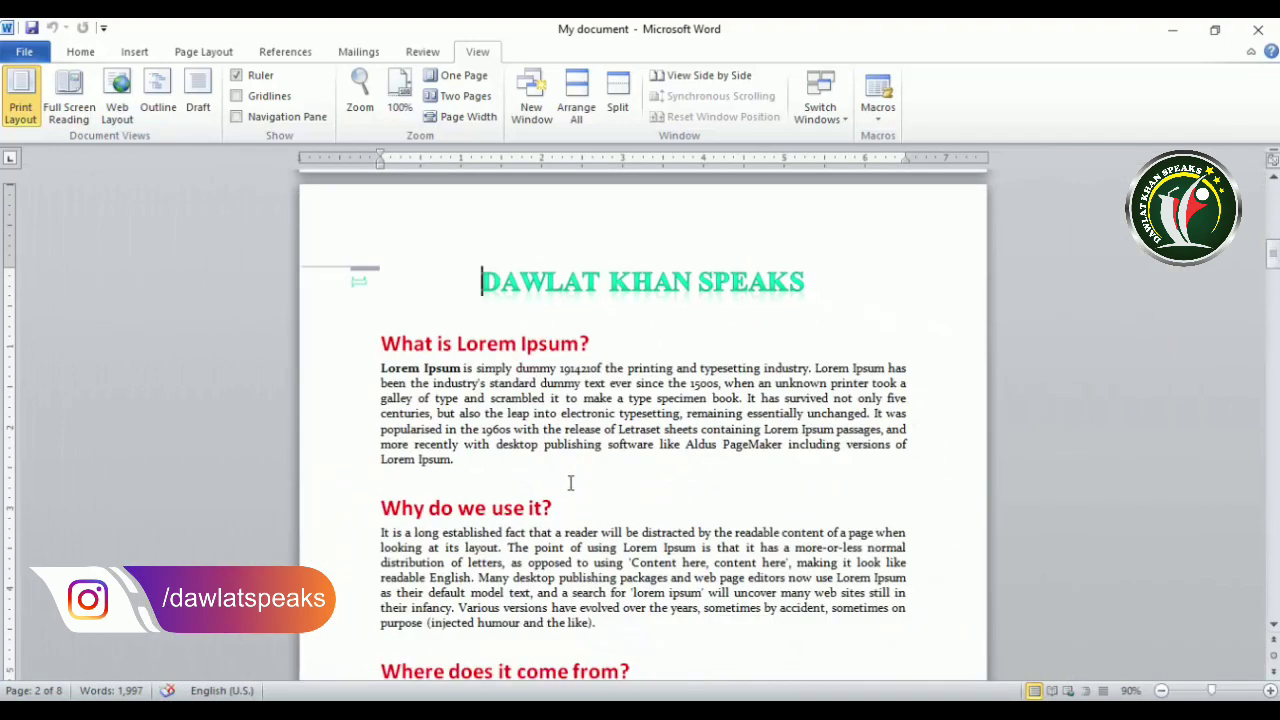
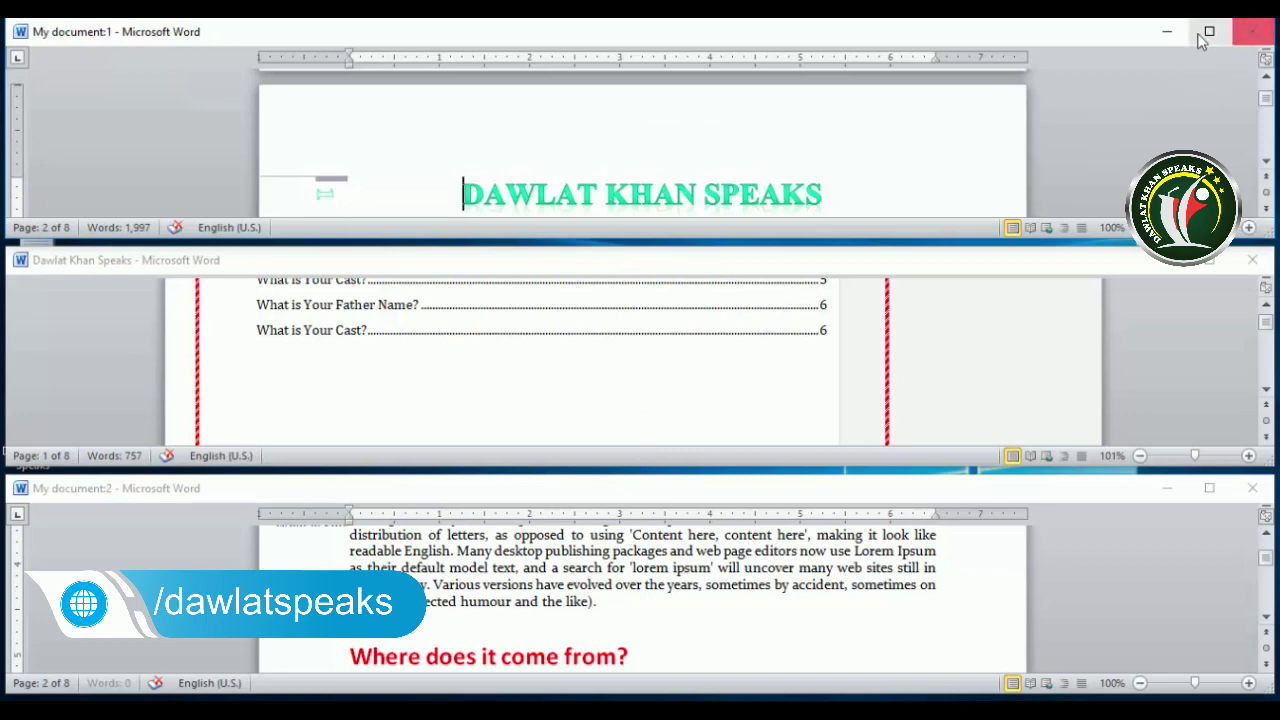
Minimize the My document:1 window, maximize My document:2 and apply Arrange All to it
left_click(1166, 32)
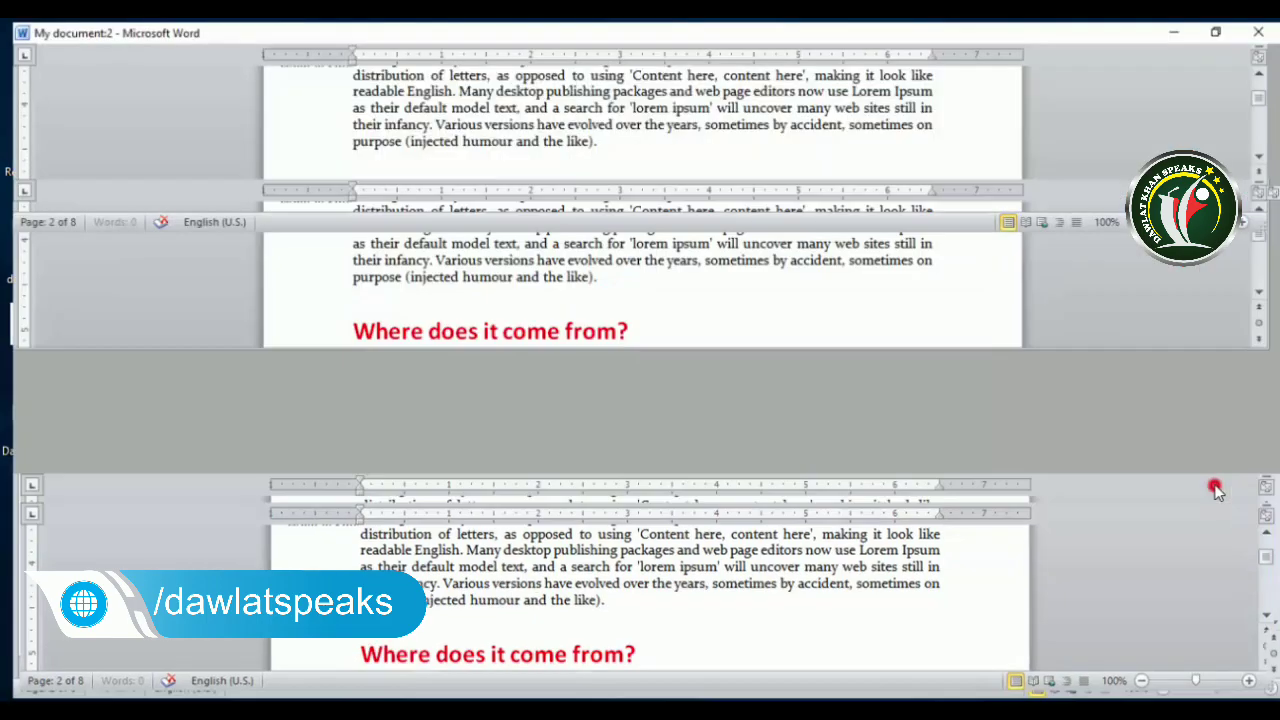
left_click(1209, 488)
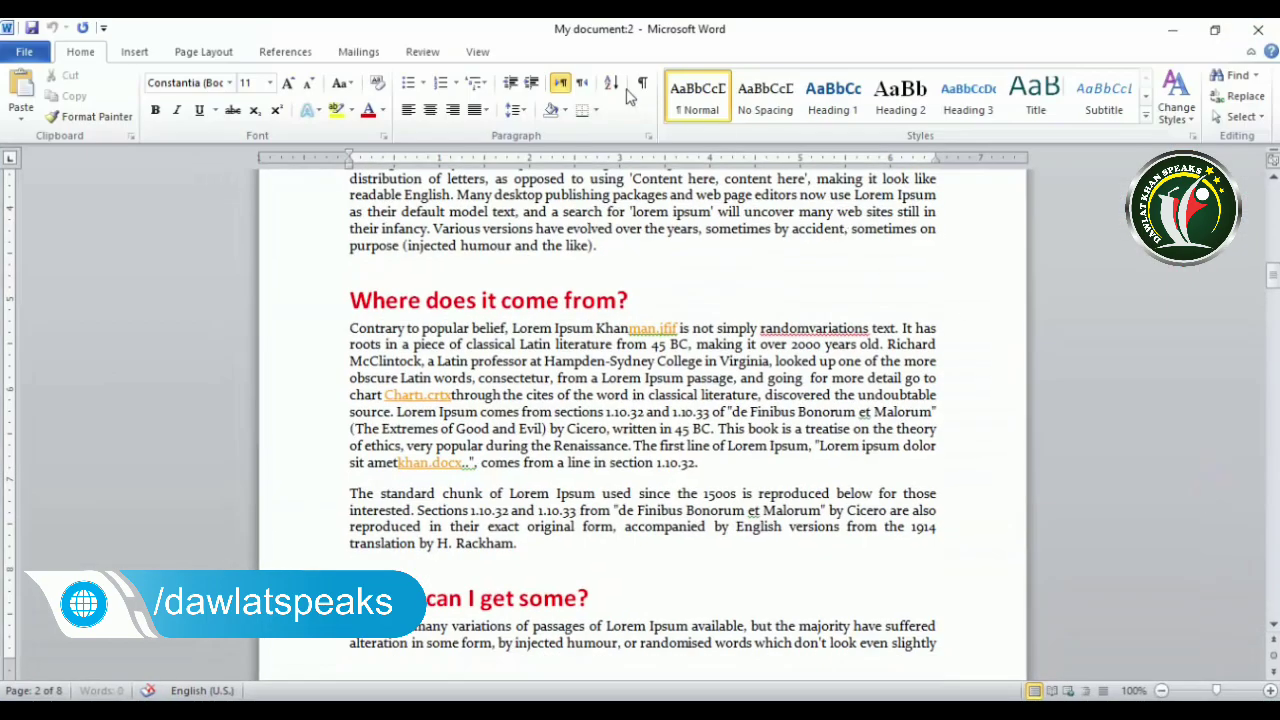
left_click(480, 52)
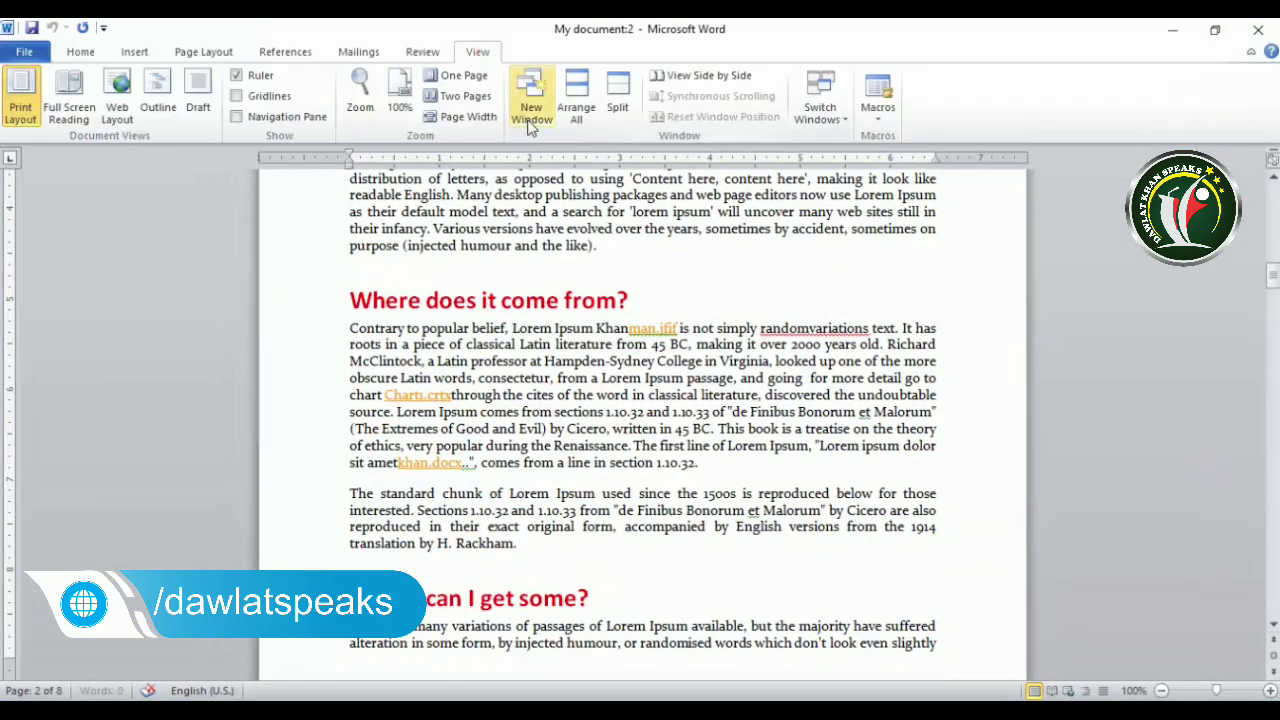
left_click(574, 94)
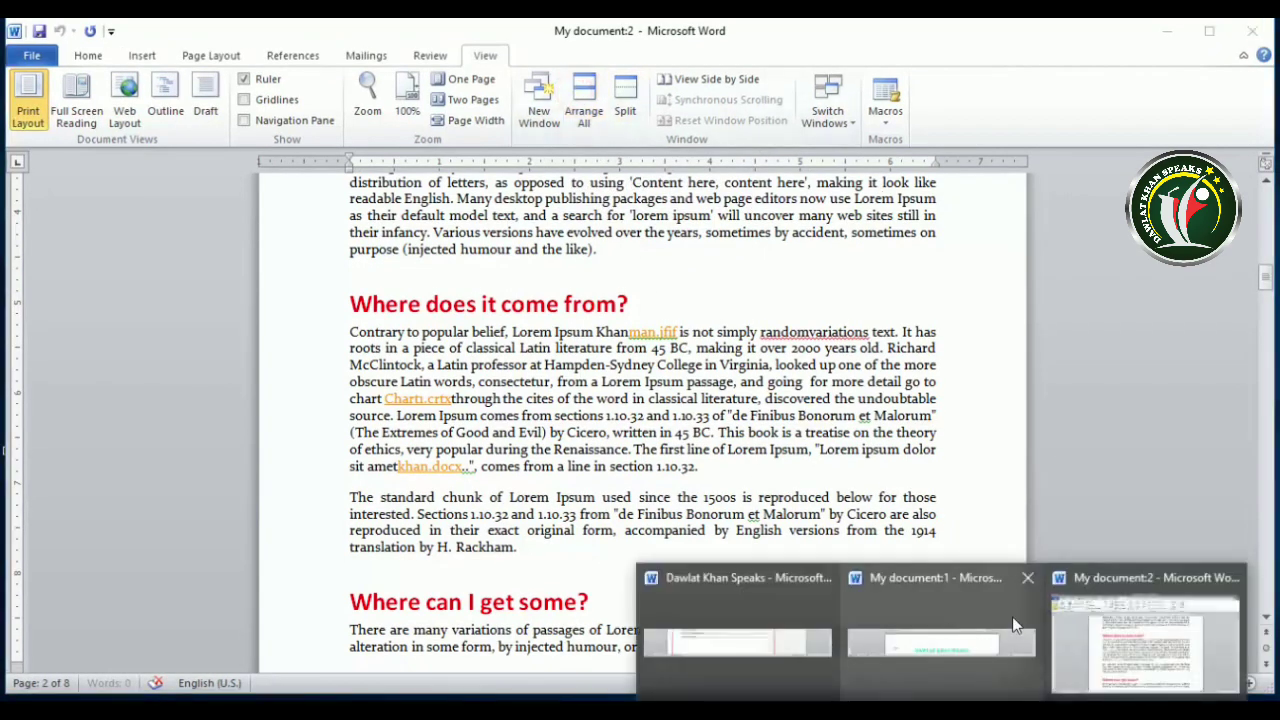
Restore the My document:1 window and the other document's window, moving the latter to the lower part of the desktop
left_click(986, 613)
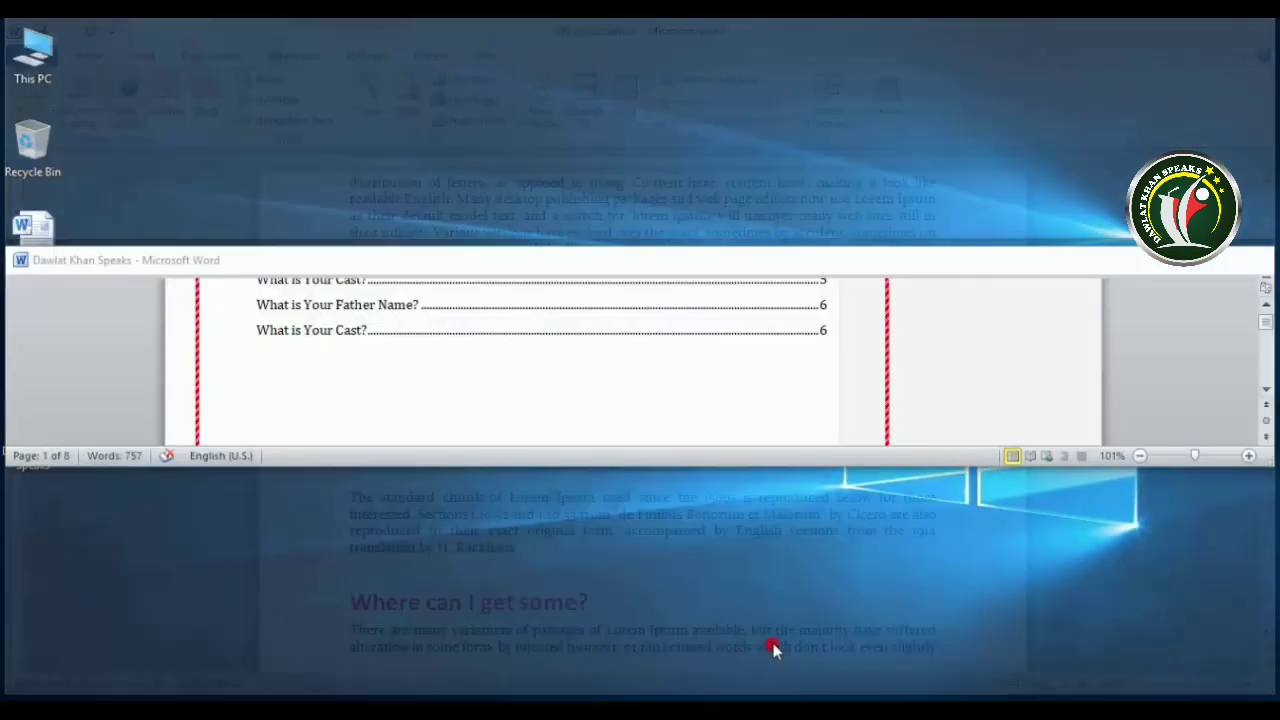
left_click(771, 651)
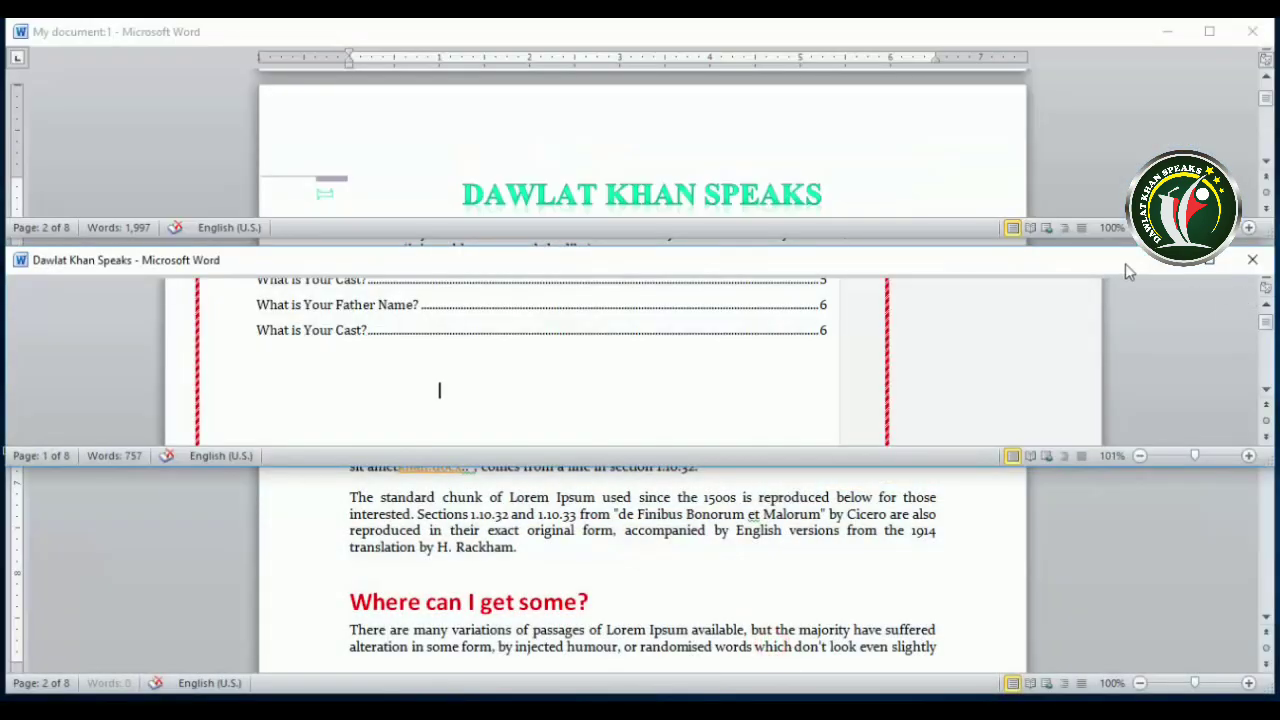
left_click_drag(1070, 268, 1080, 488)
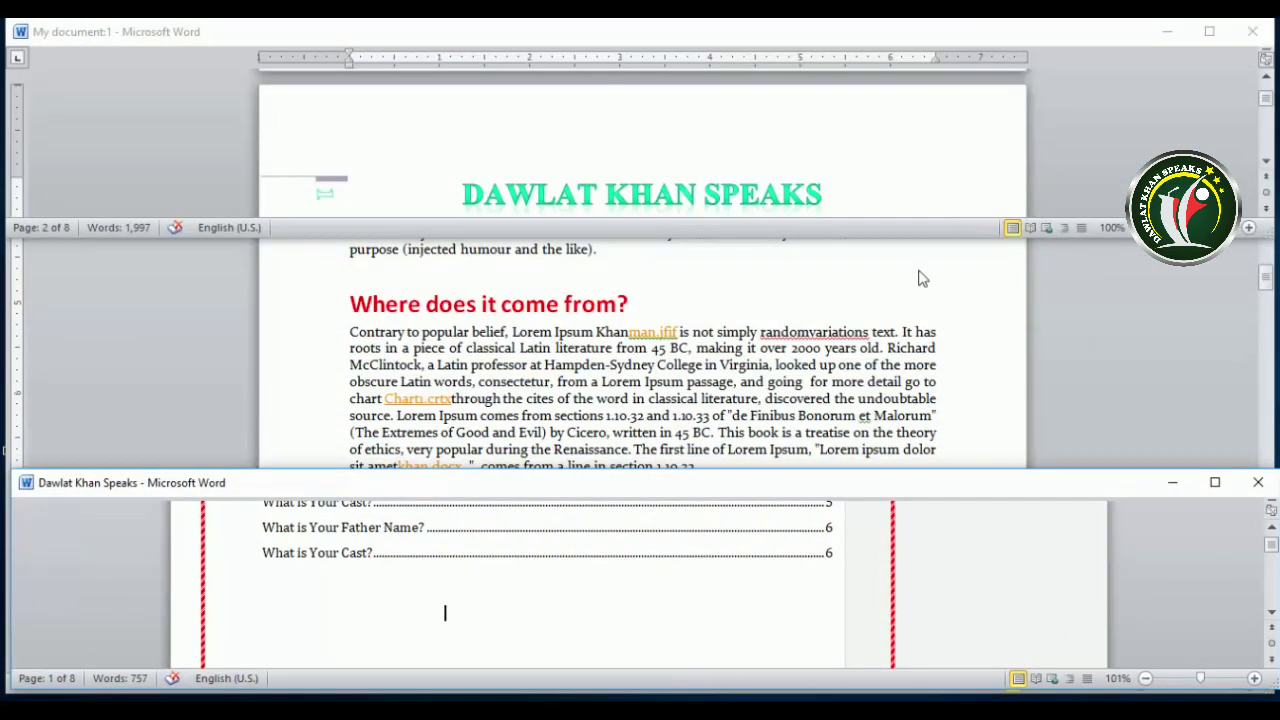
Maximize the My document:1 window, toggling it back to its smaller size once
left_click(1207, 33)
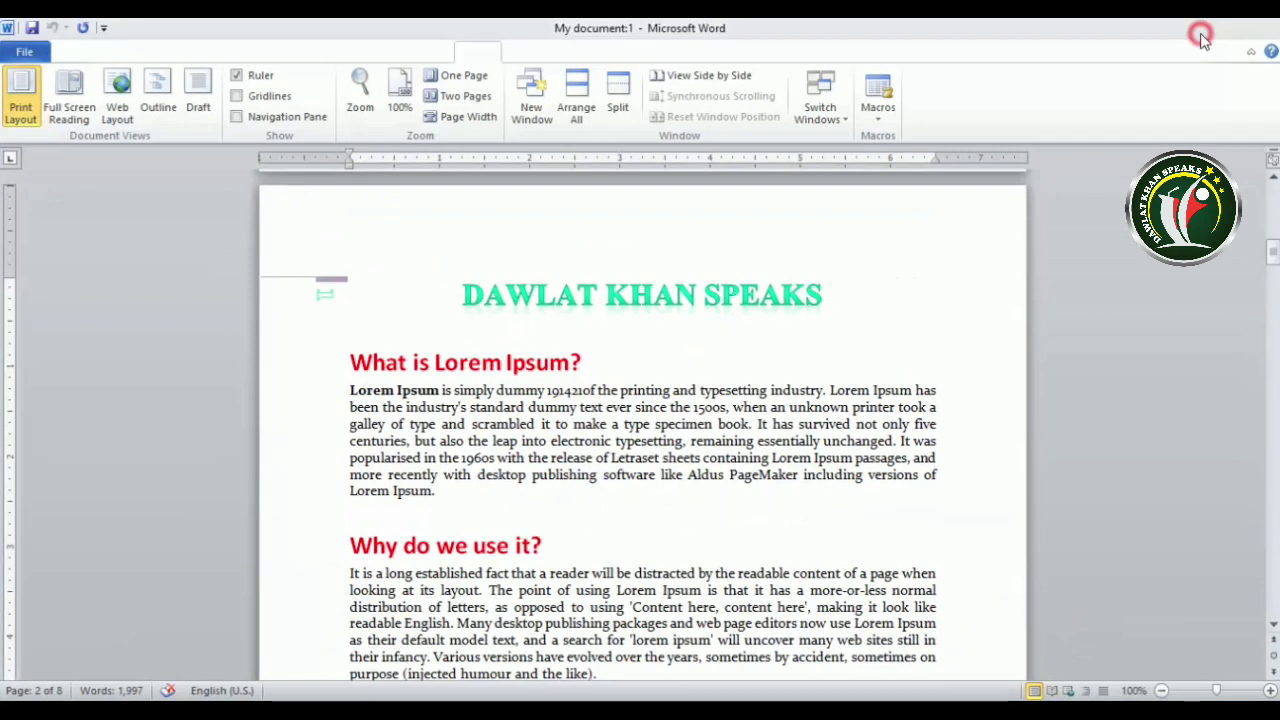
left_click(1211, 42)
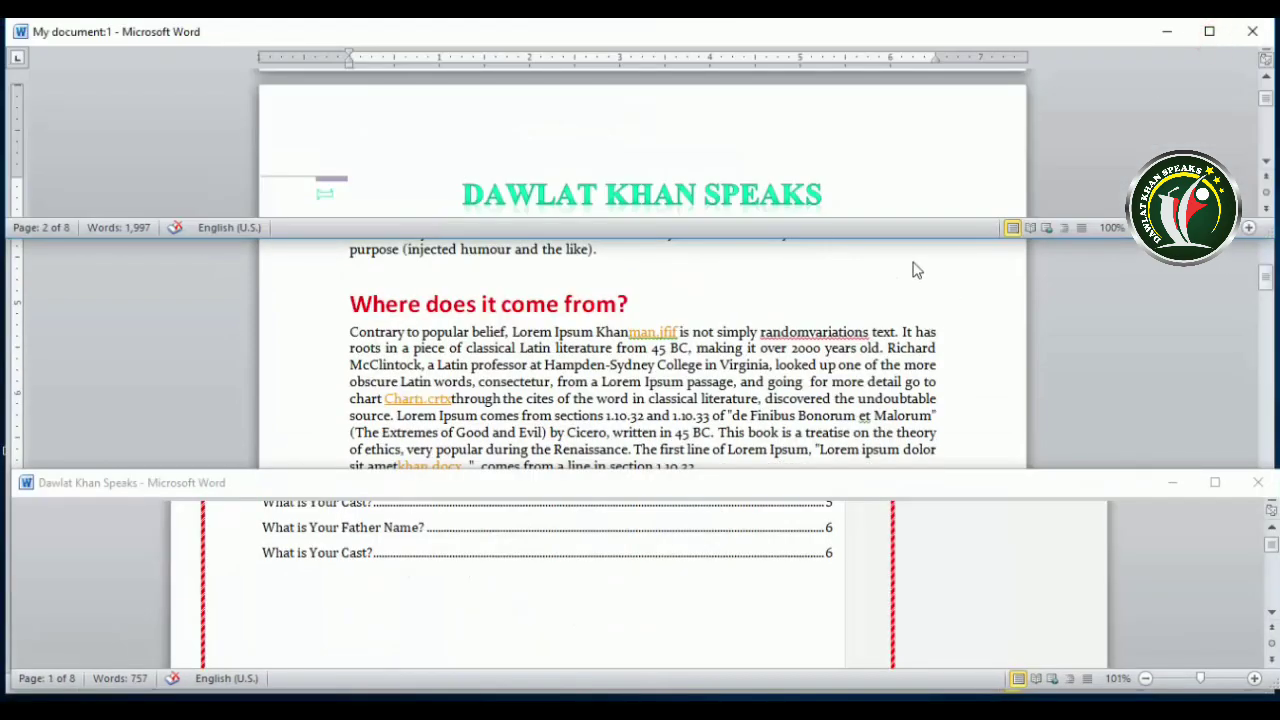
left_click(1211, 35)
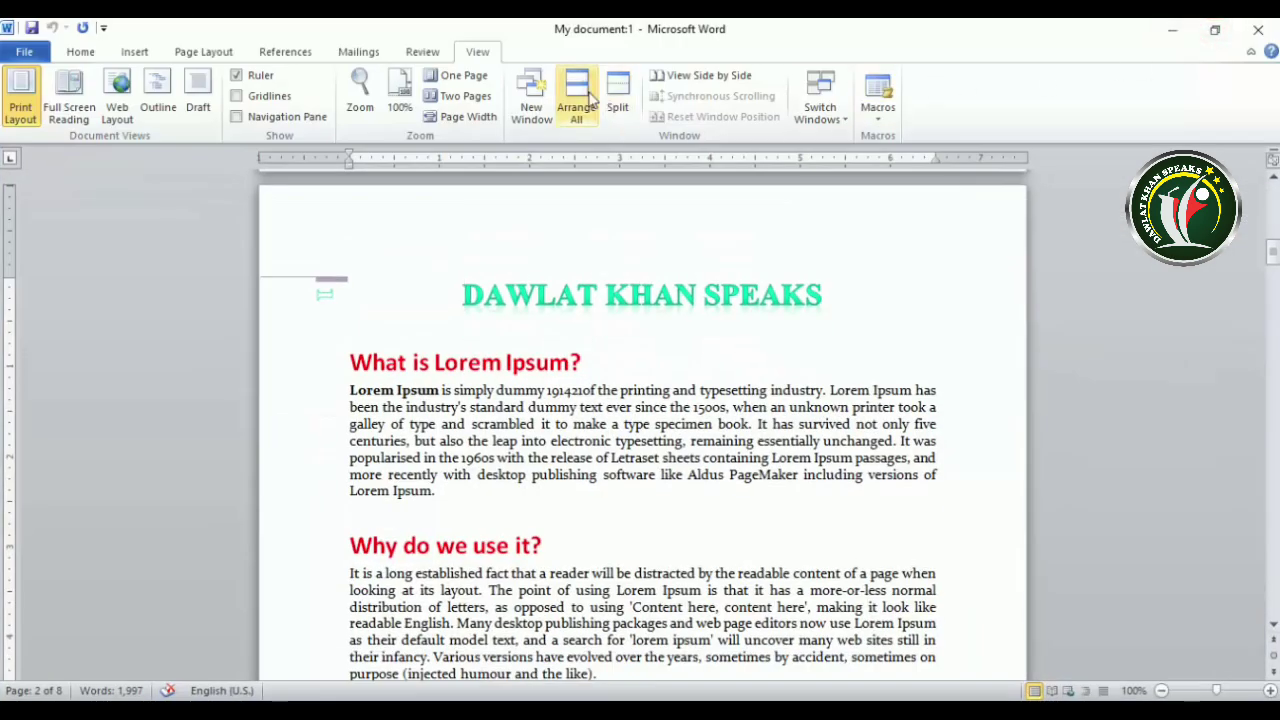
View My document:1 side by side with the other open document, not its second window, and scroll both together
left_click(700, 78)
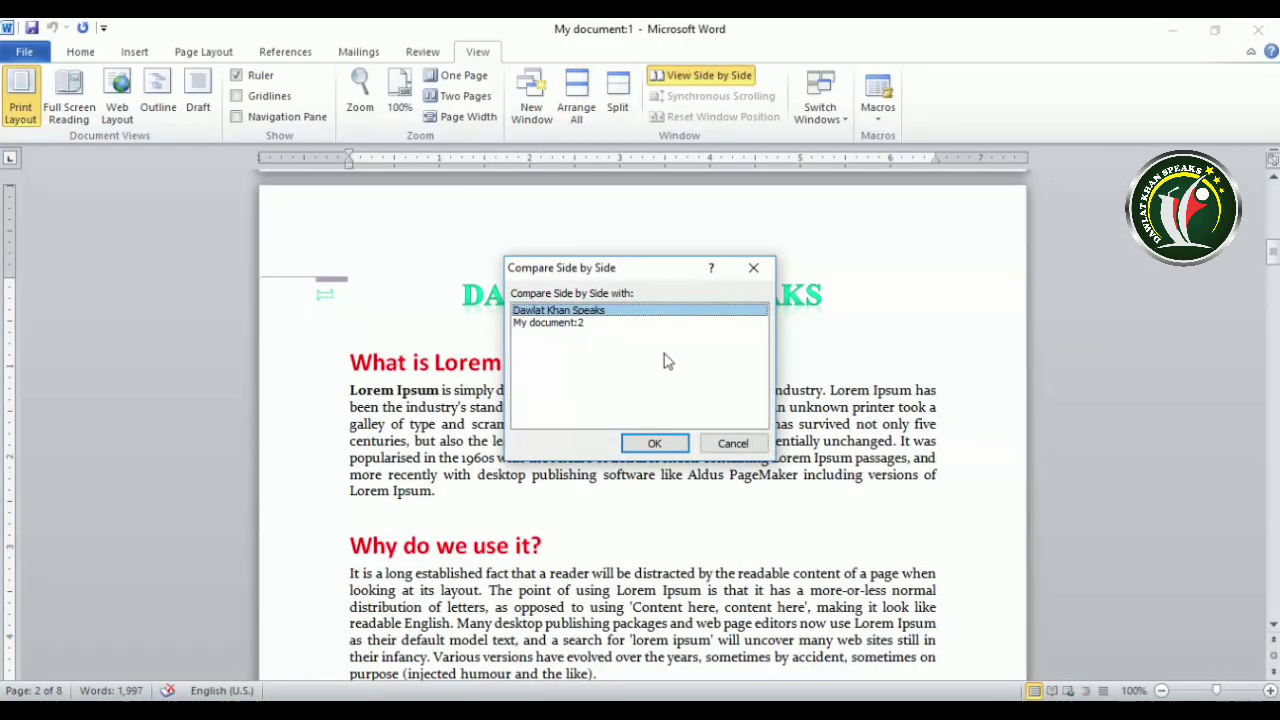
left_click(655, 444)
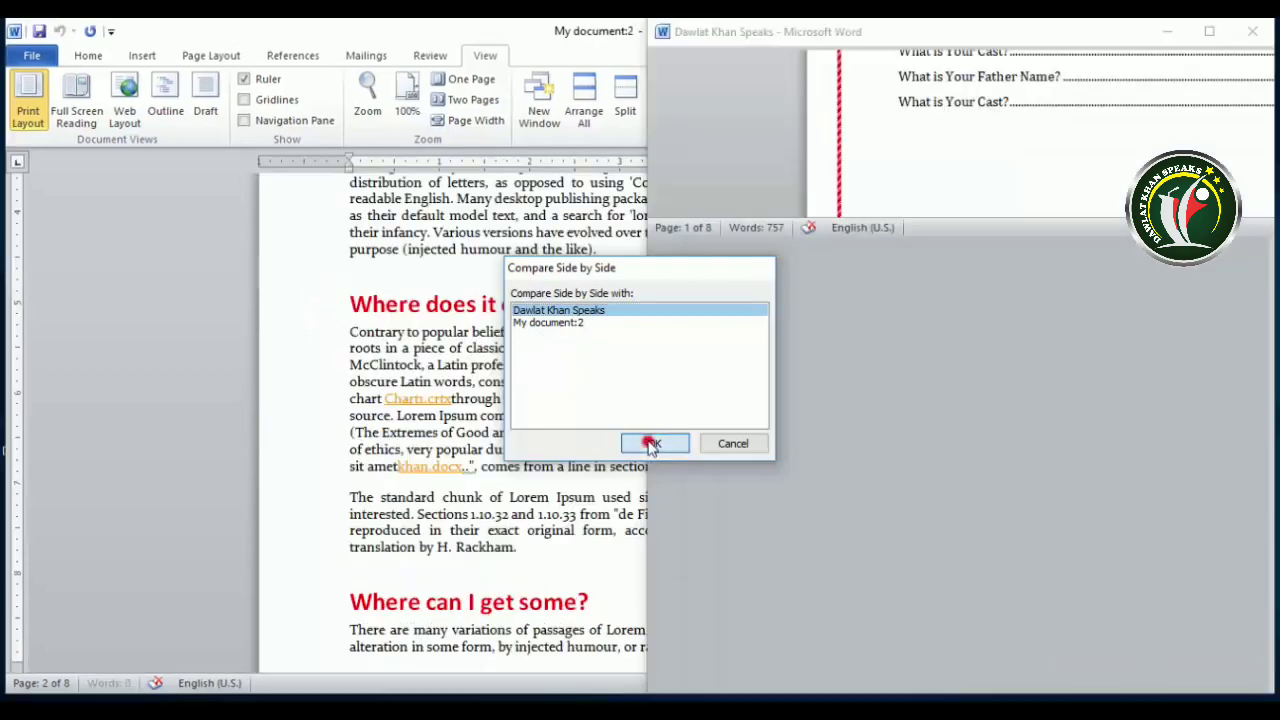
scroll(494, 432, "down", 6)
scroll(494, 428, "up", 7)
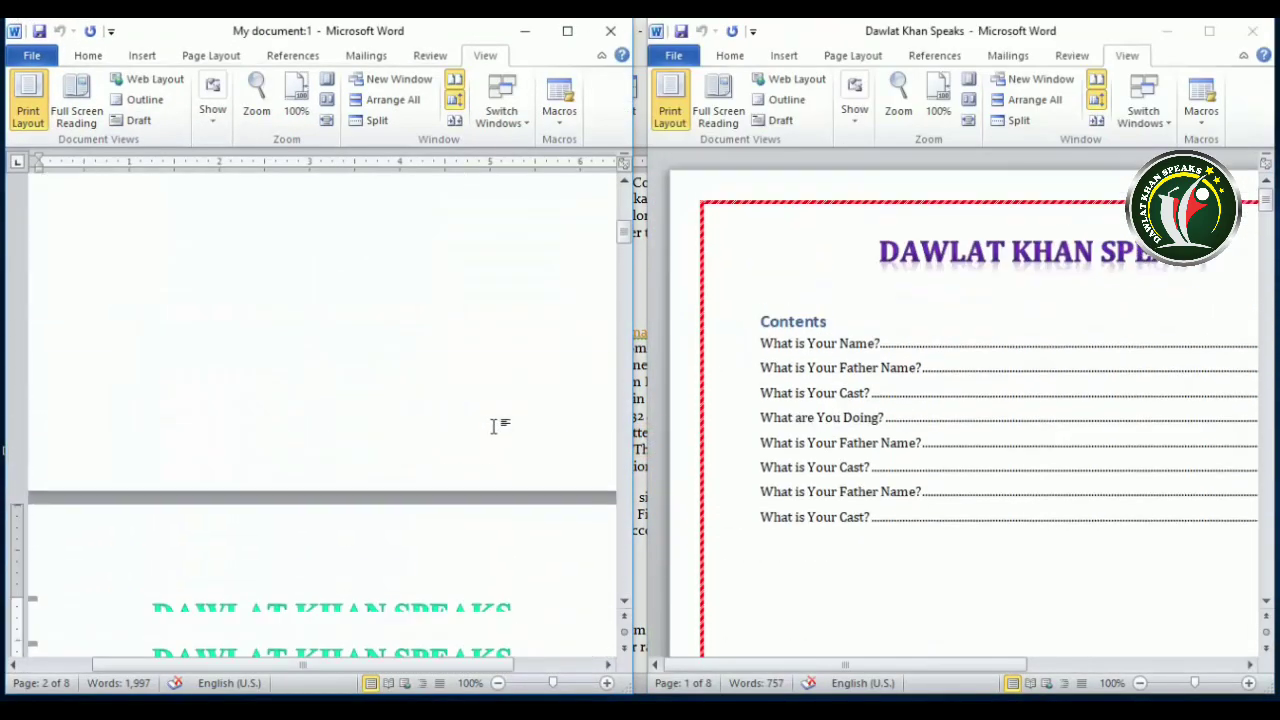
Turn off synchronous scrolling for the two side-by-side documents
scroll(494, 426, "down", 5)
scroll(494, 426, "up", 5)
scroll(494, 426, "down", 8)
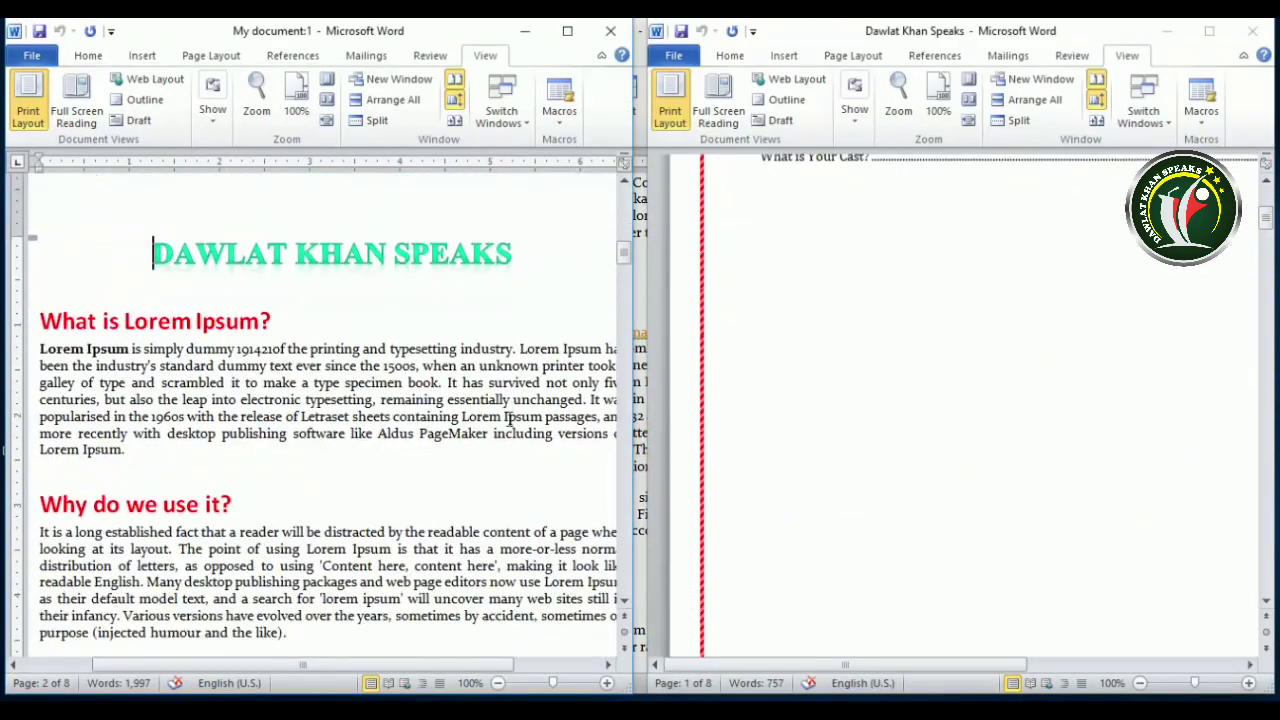
scroll(509, 418, "up", 8)
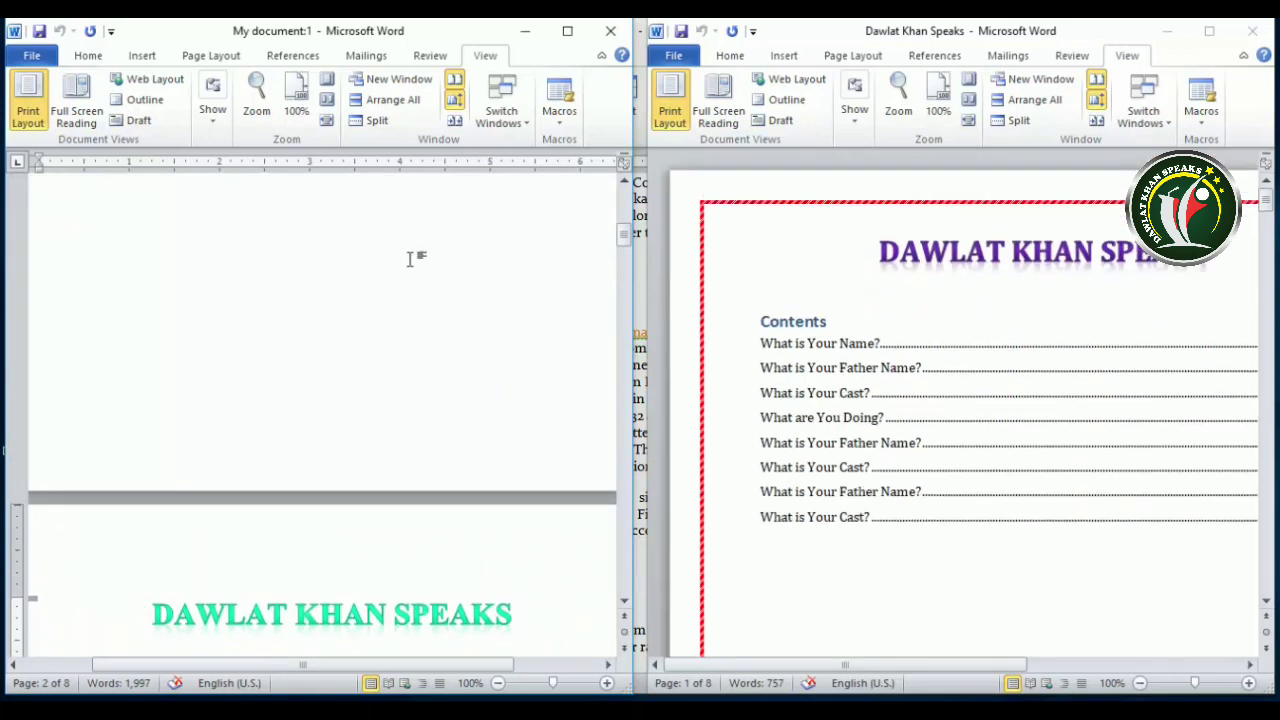
left_click(452, 122)
left_click(452, 100)
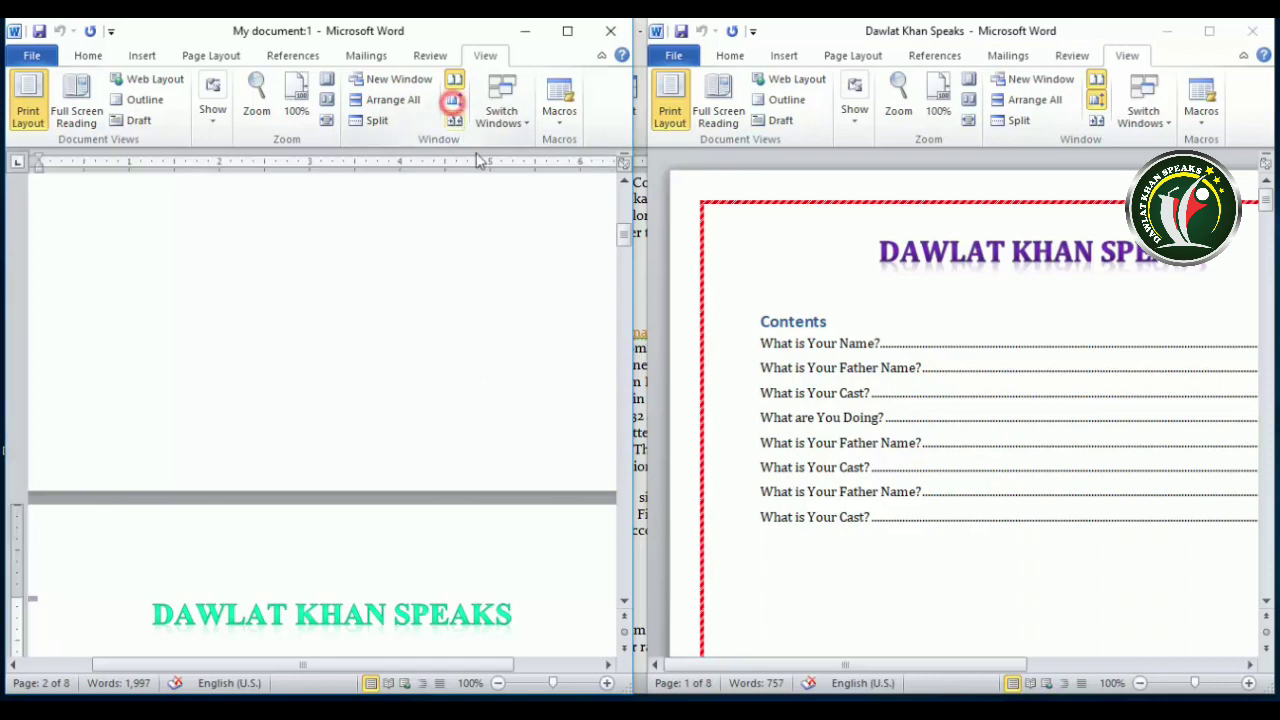
Scroll My document:1 and the other document separately to check how each window moves on its own
scroll(452, 326, "down", 5)
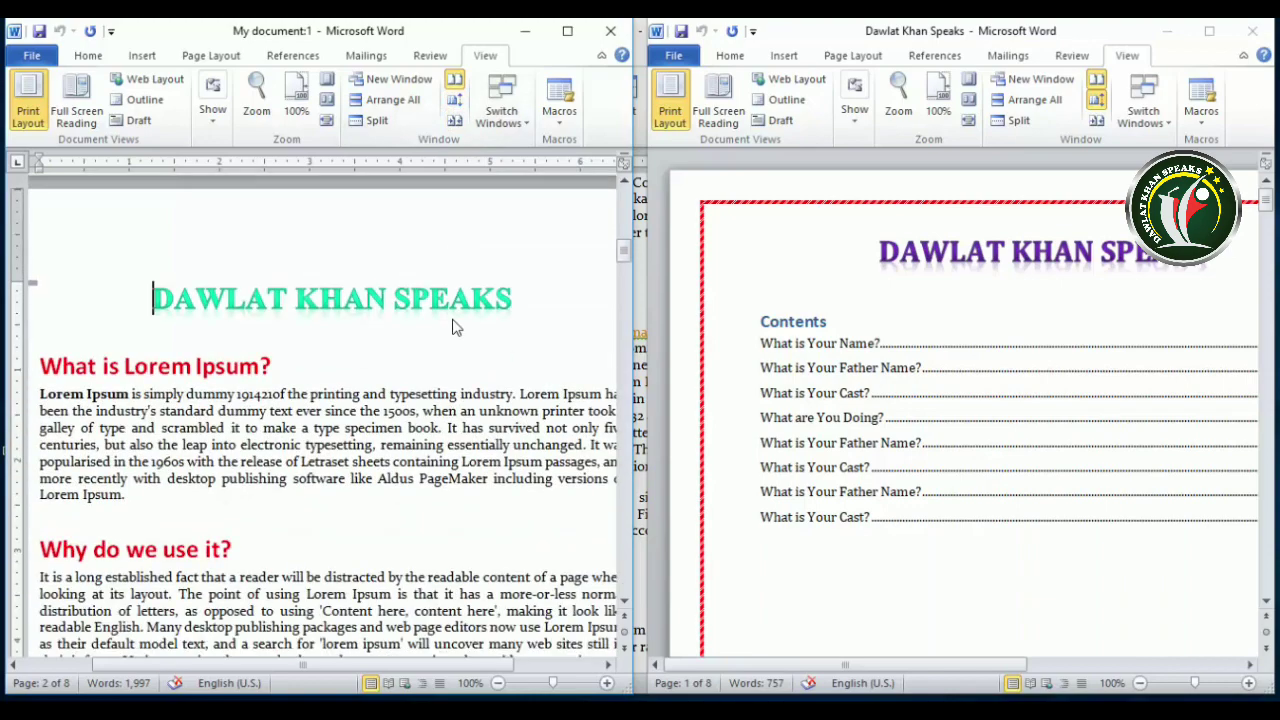
scroll(452, 326, "down", 5)
scroll(678, 322, "down", 2)
scroll(678, 322, "up", 1)
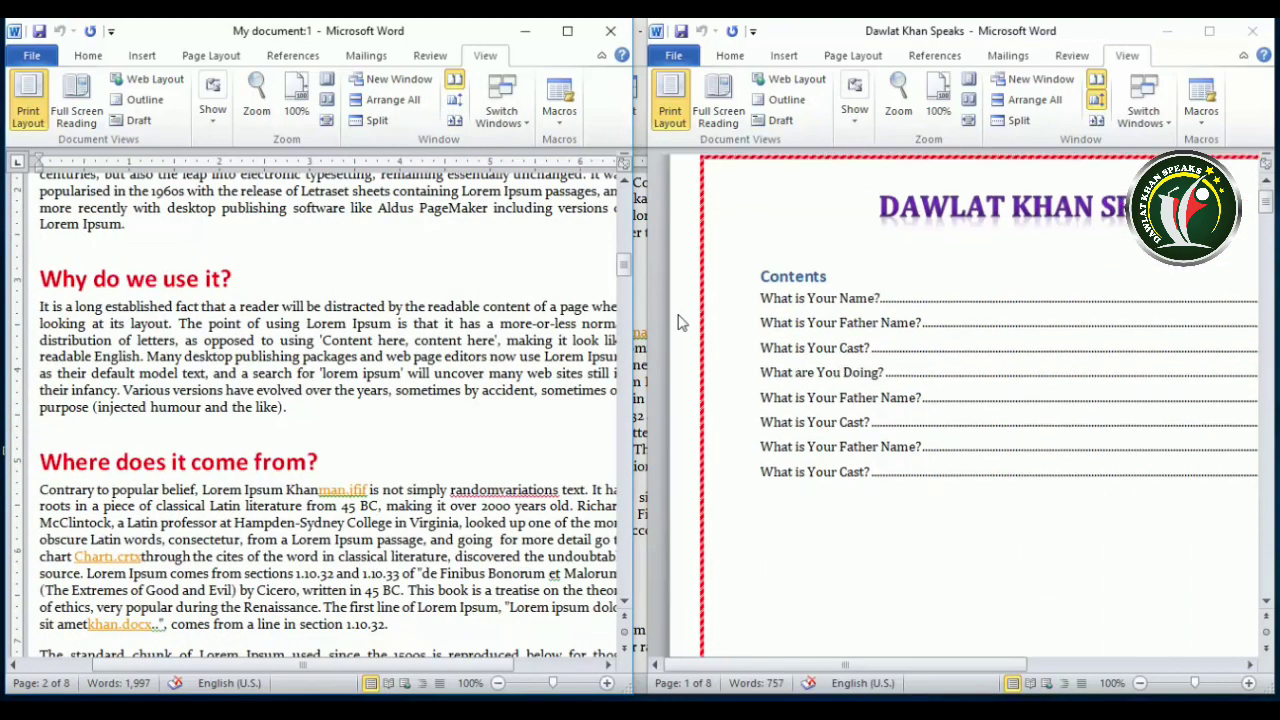
scroll(680, 322, "down", 20)
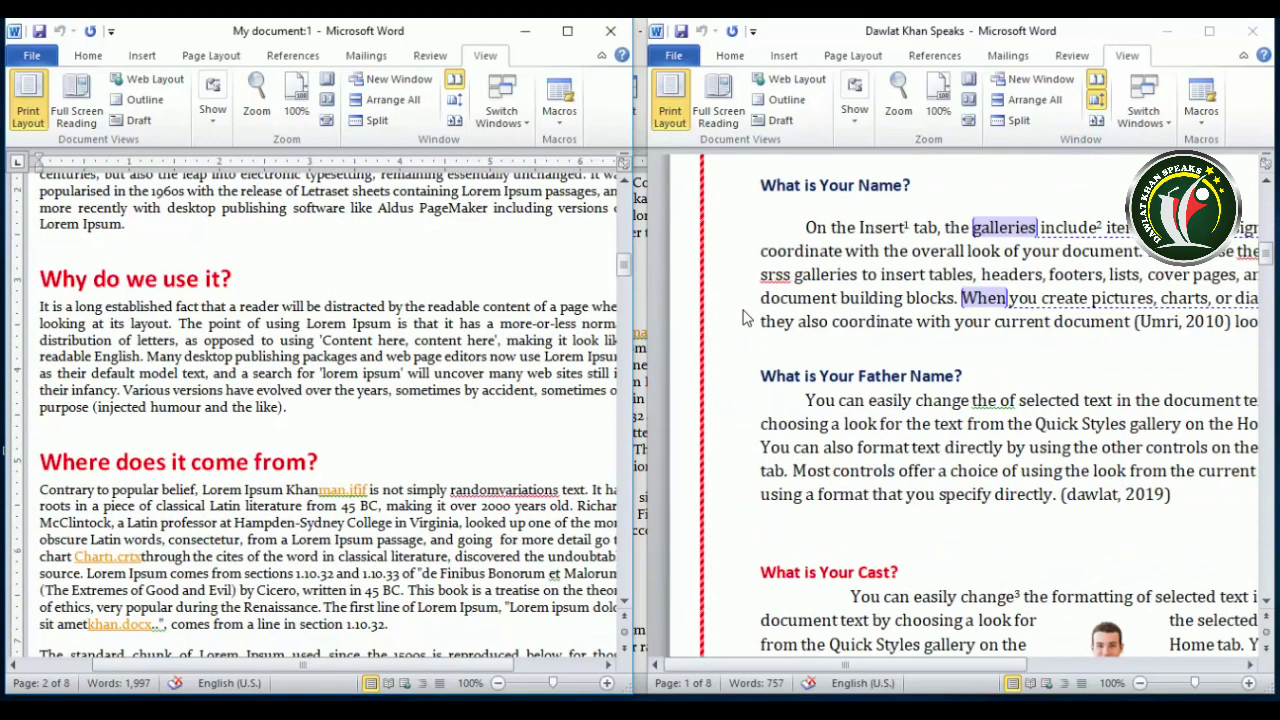
scroll(882, 252, "down", 4)
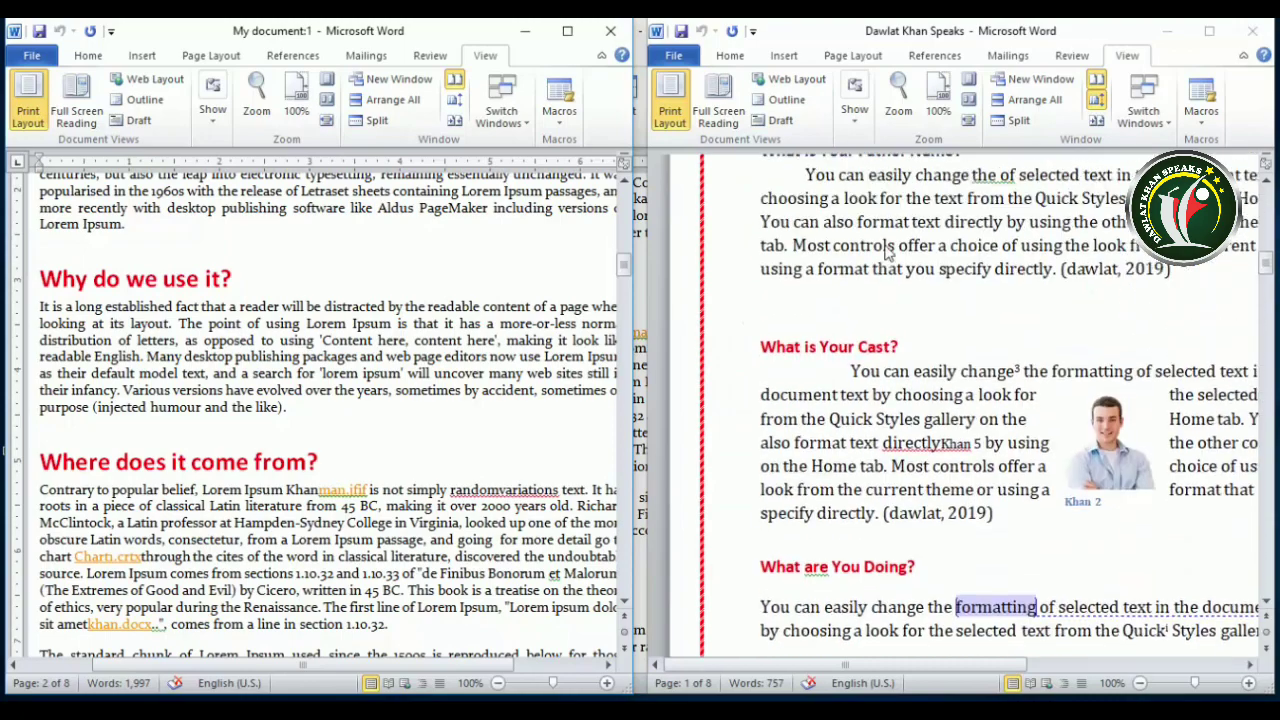
scroll(485, 283, "down", 5)
scroll(485, 283, "up", 6)
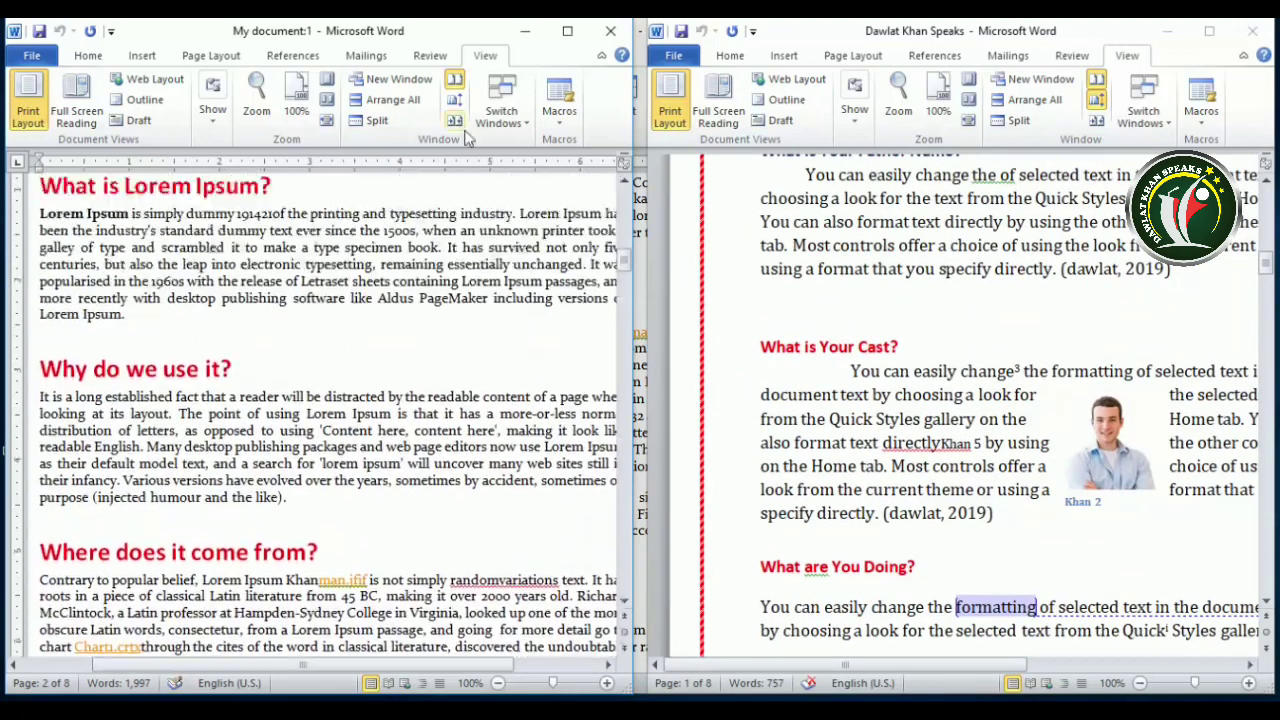
Turn synchronous scrolling back on and scroll both side-by-side documents together down and up
left_click(455, 100)
scroll(464, 268, "down", 12)
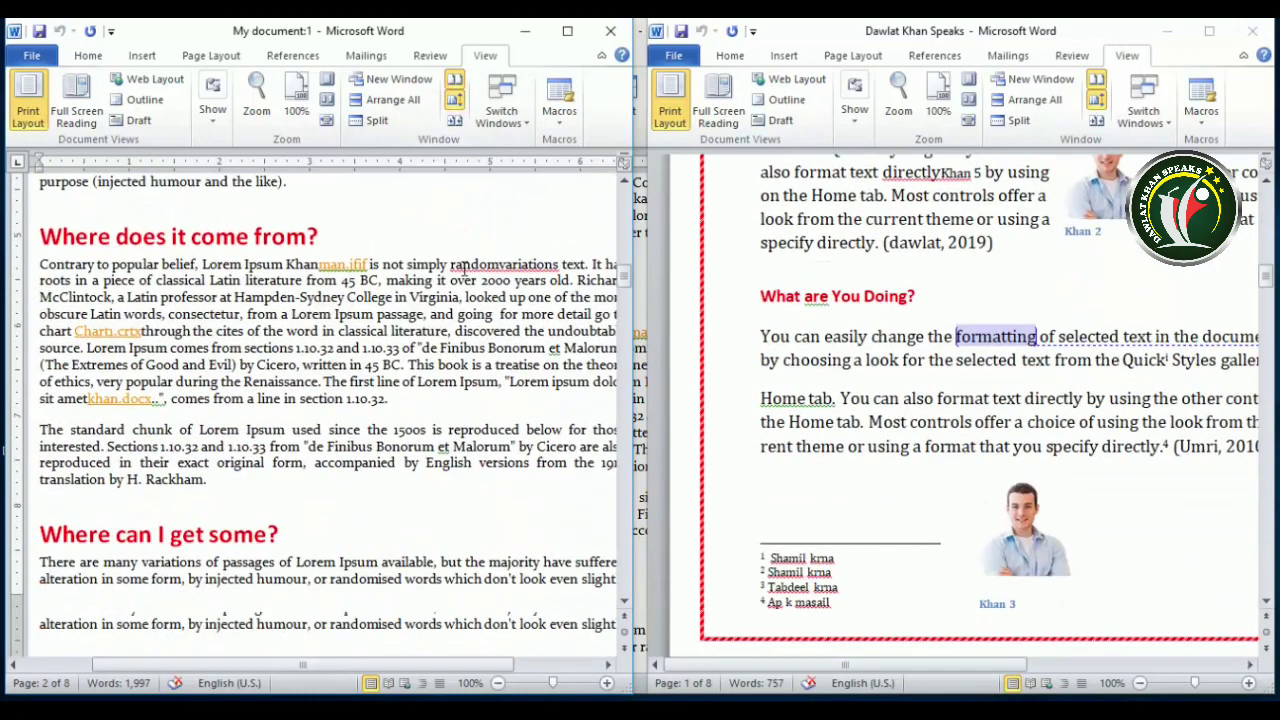
scroll(464, 268, "down", 8)
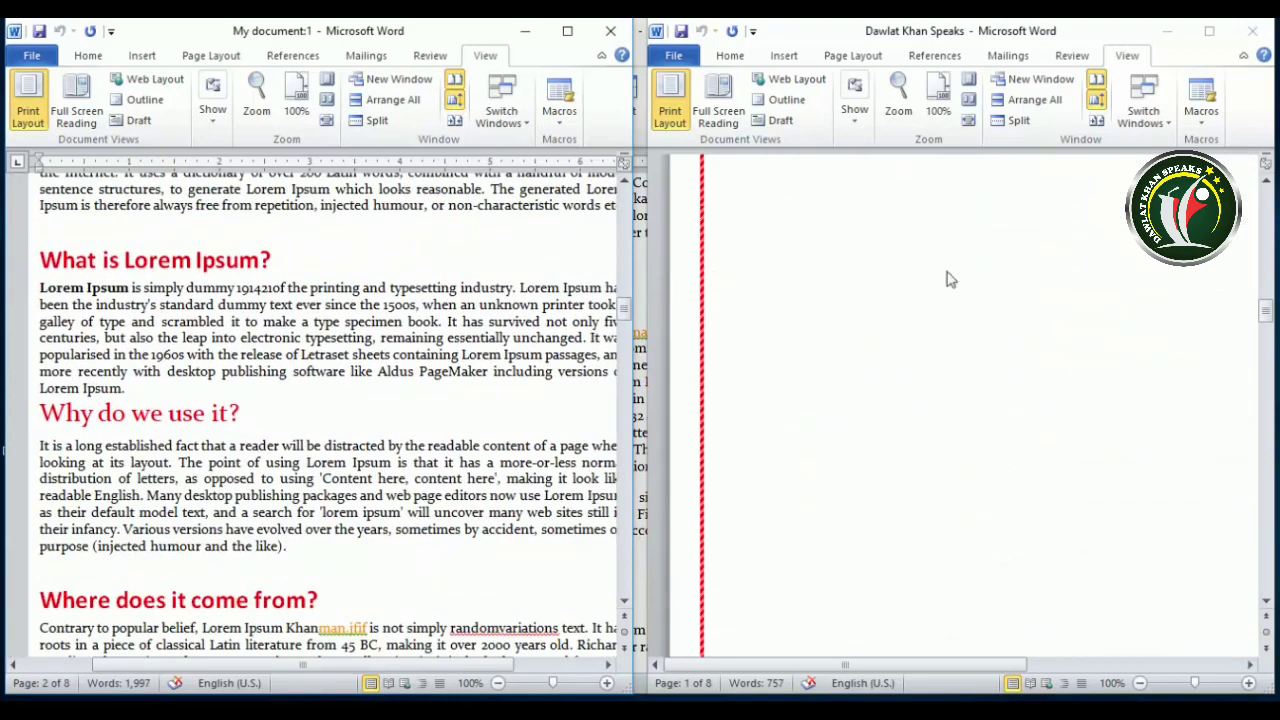
scroll(380, 318, "down", 5)
scroll(843, 334, "down", 3)
scroll(303, 330, "up", 4)
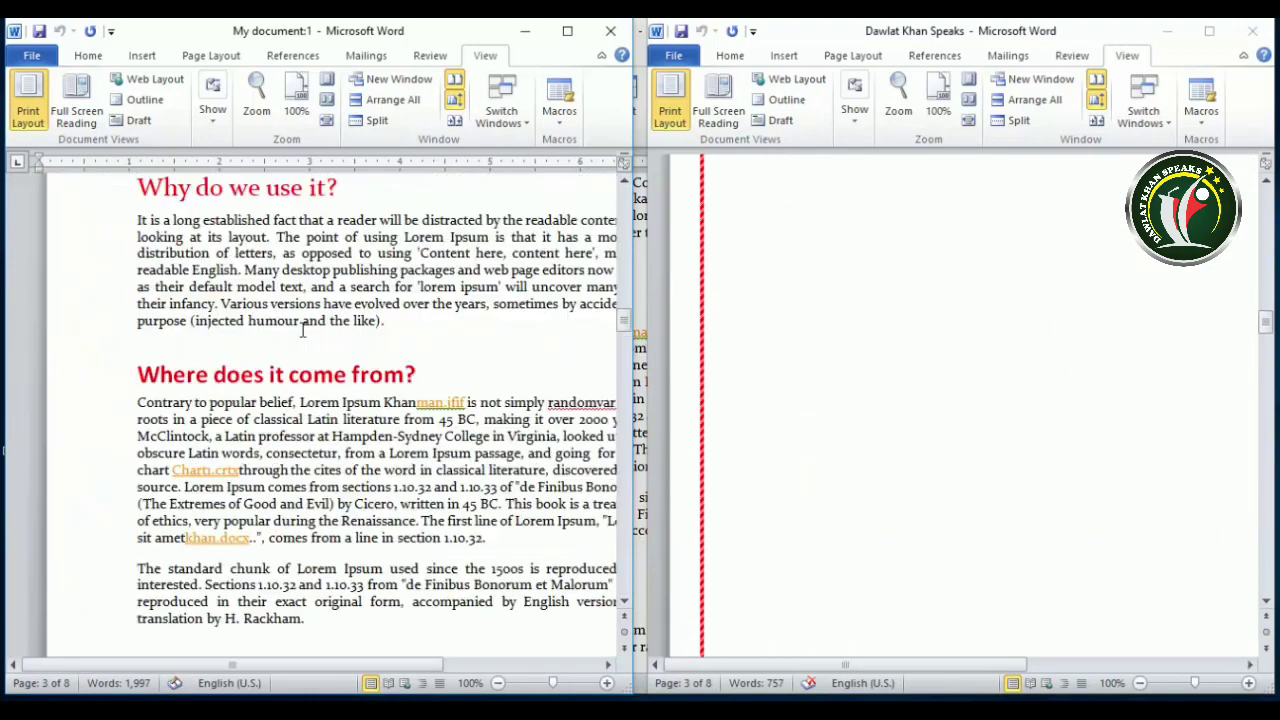
scroll(775, 377, "up", 5)
scroll(376, 377, "up", 4)
scroll(378, 378, "down", 13)
scroll(380, 379, "up", 10)
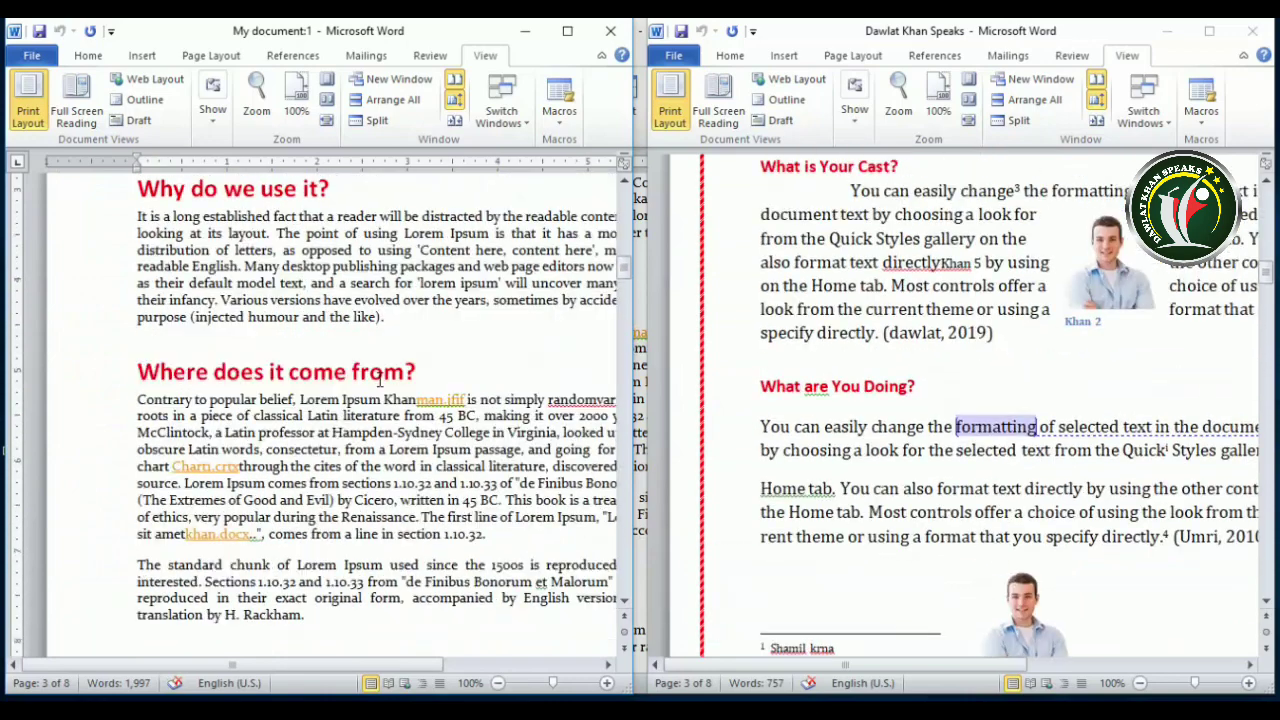
scroll(380, 379, "up", 5)
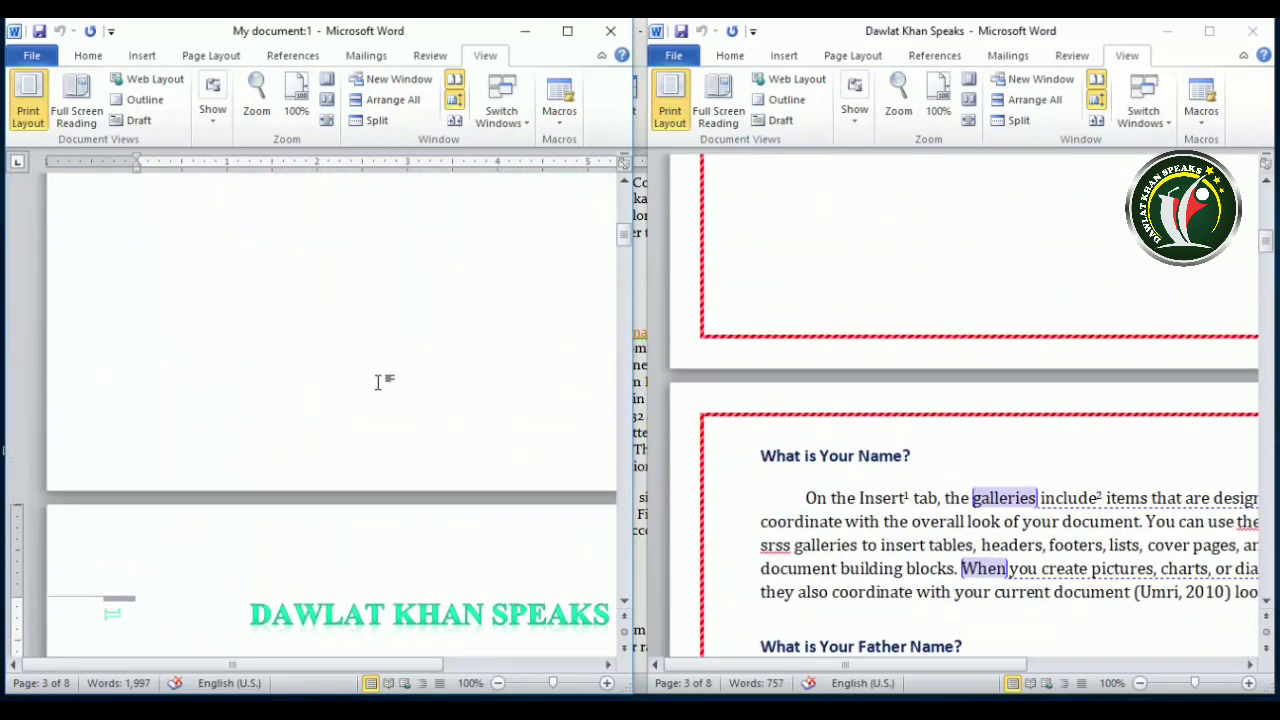
scroll(389, 389, "down", 2)
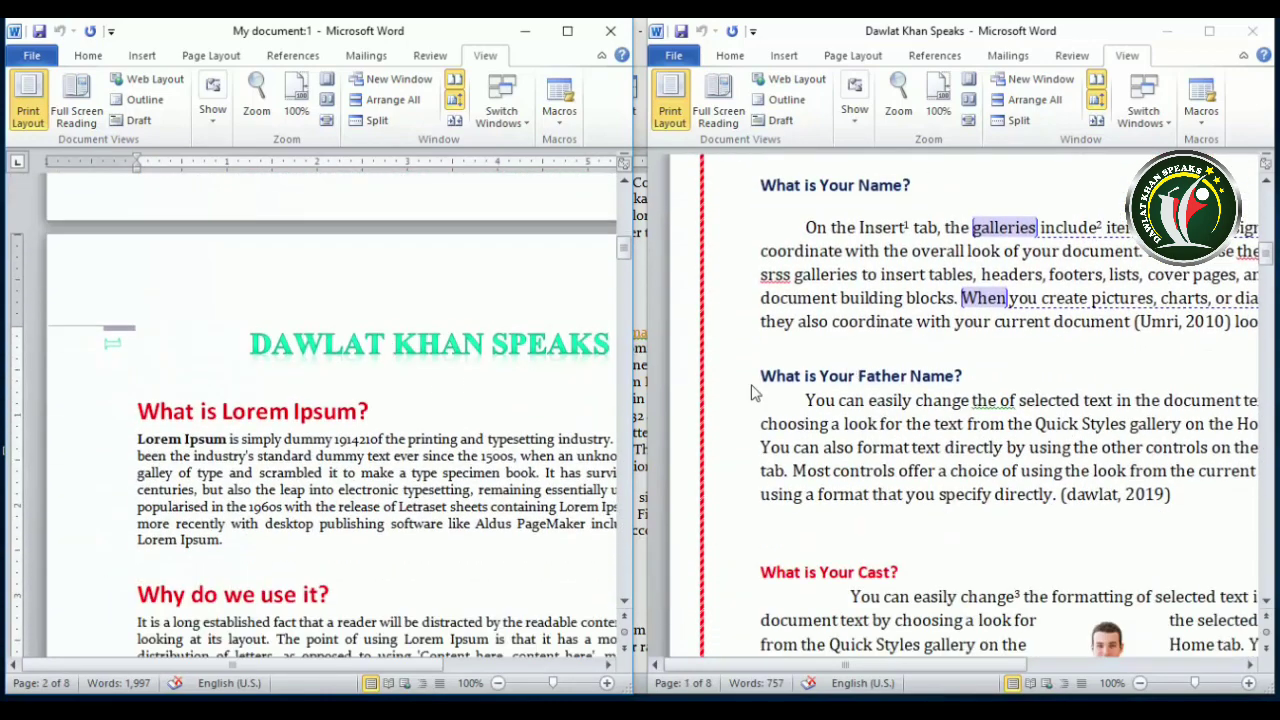
scroll(457, 420, "down", 1)
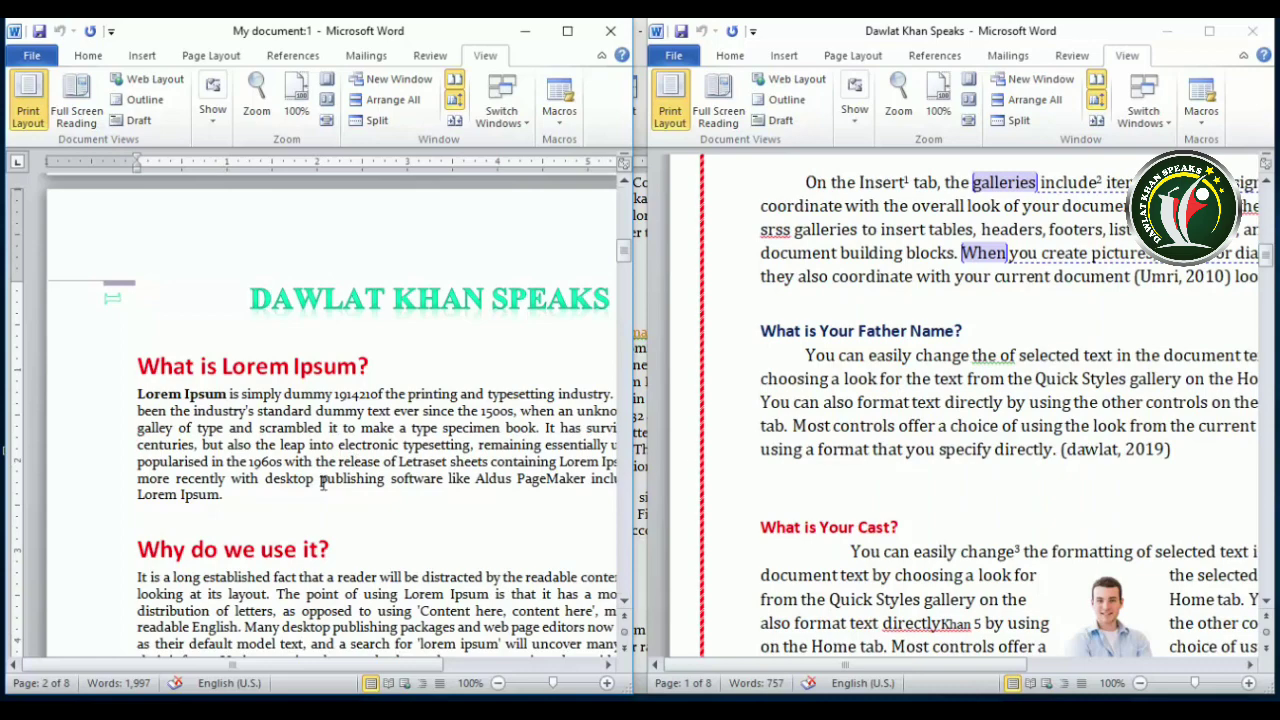
Maximize the My document:1 window and reset the window position to share the screen equally, doing this twice
left_click(567, 31)
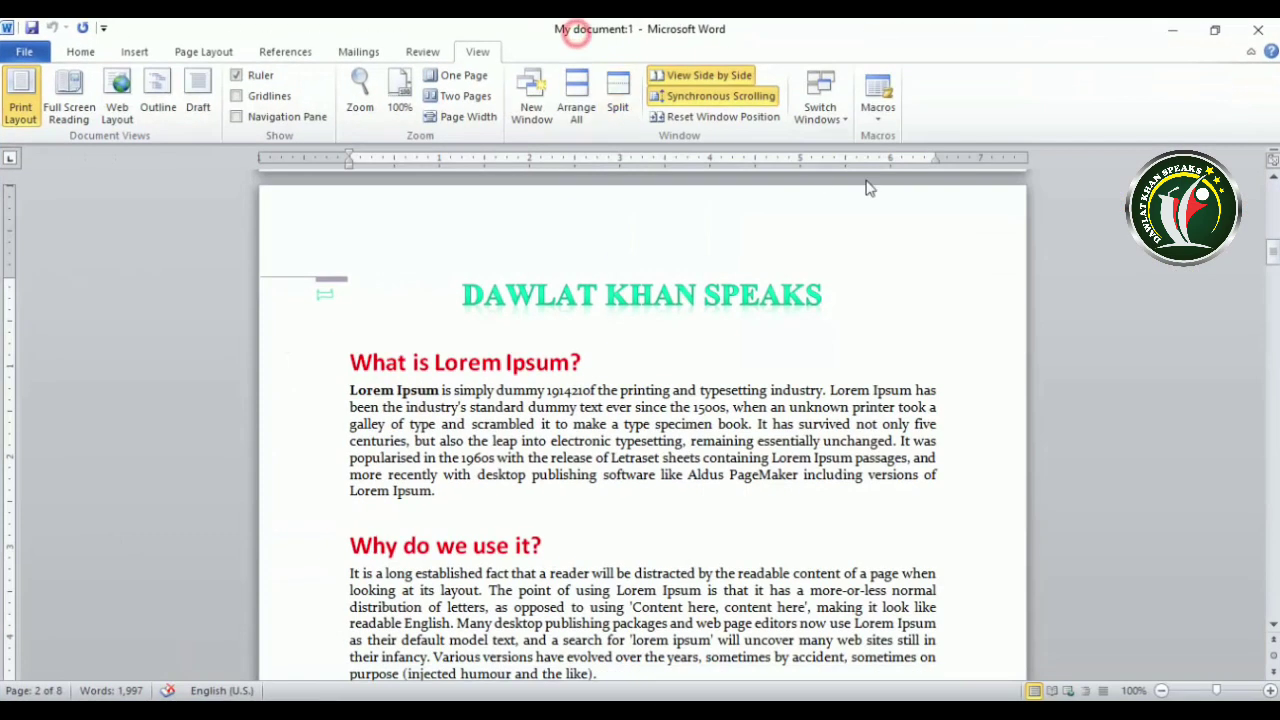
left_click(724, 119)
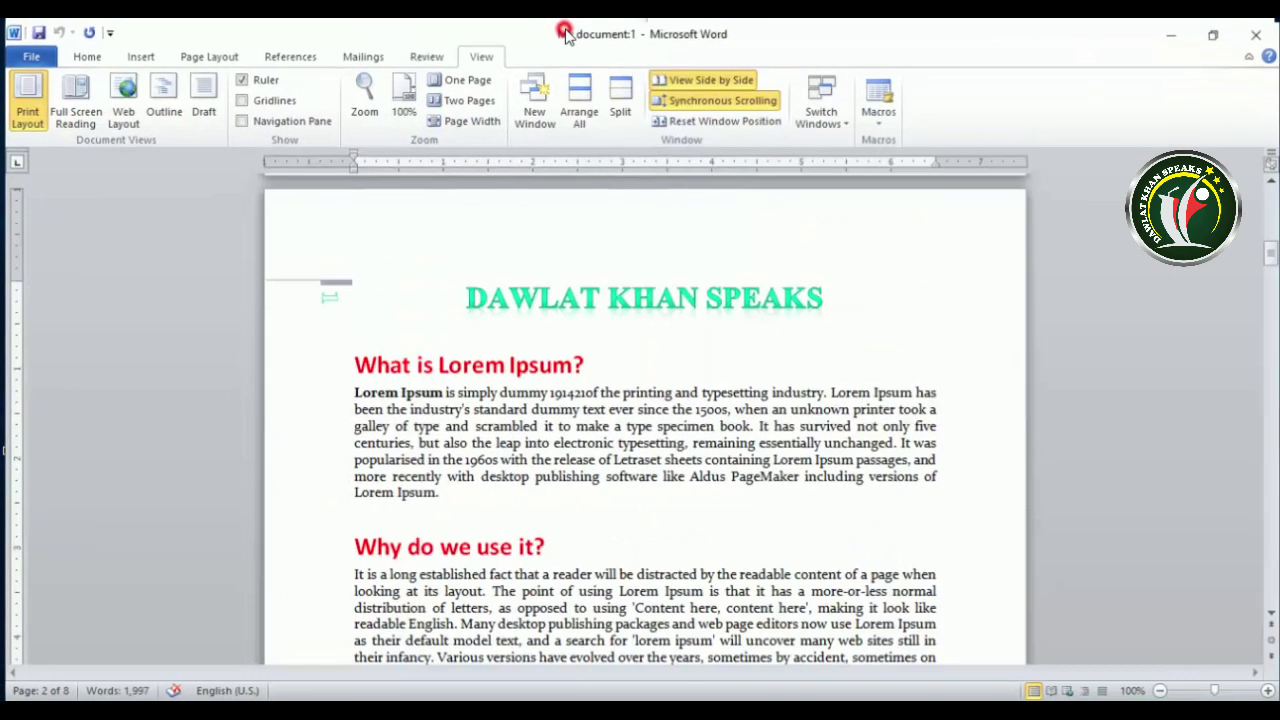
left_click(567, 31)
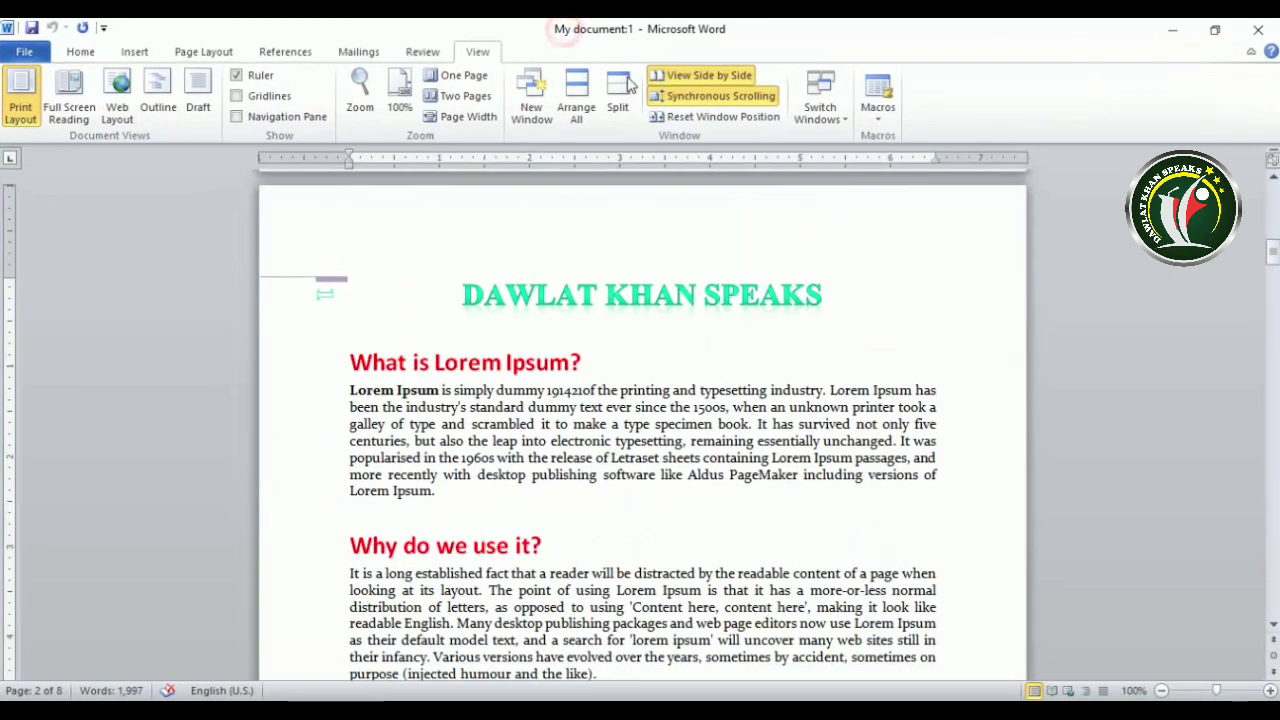
left_click(715, 117)
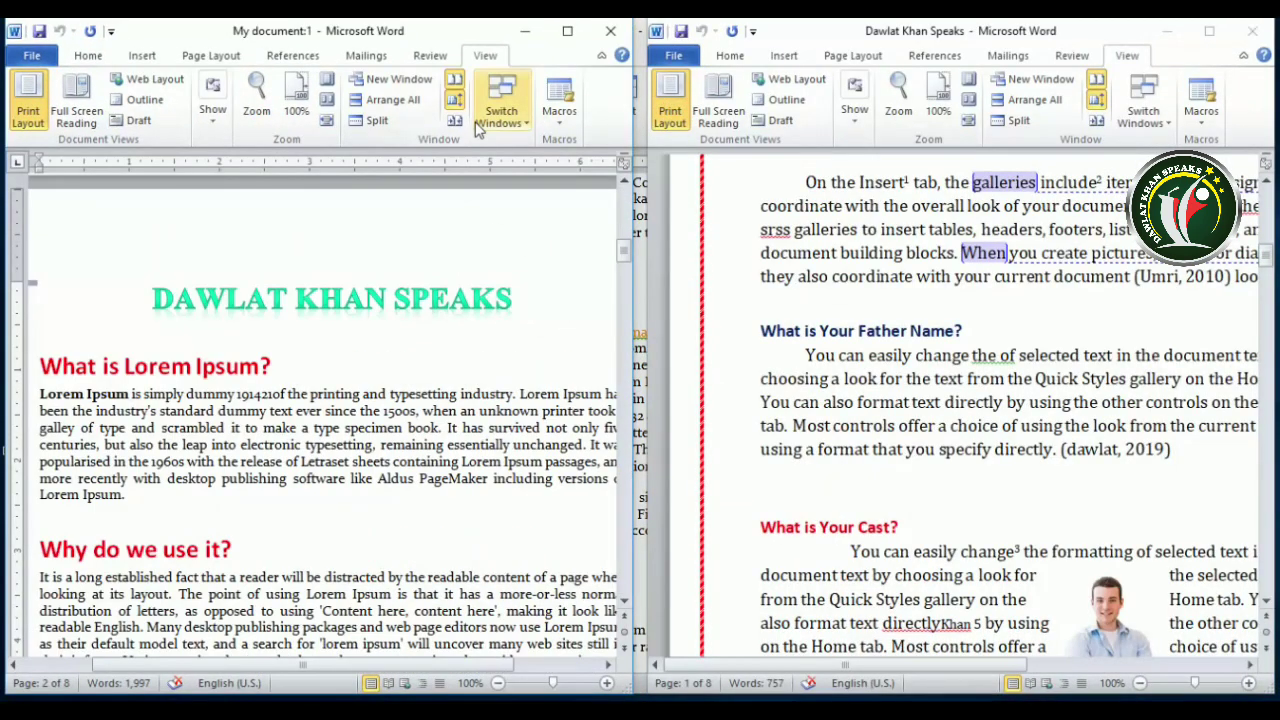
Maximize the My document:1 window and end the side-by-side view
left_click(567, 31)
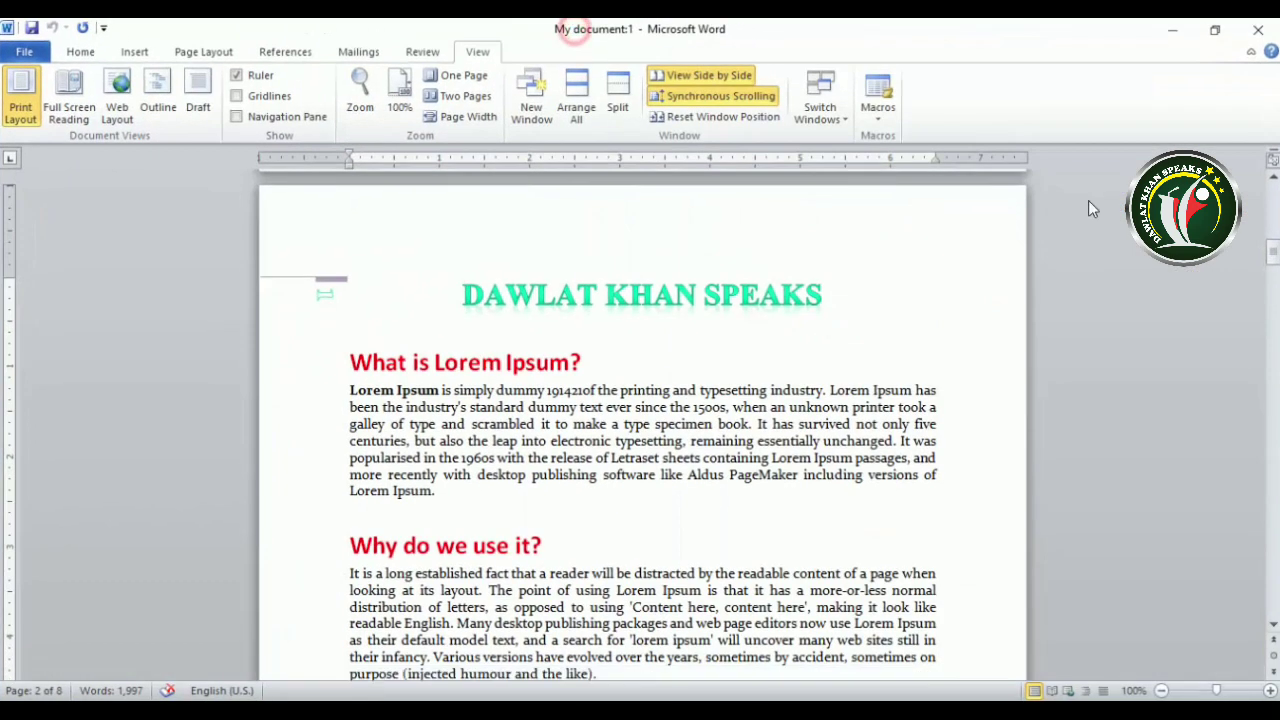
left_click(704, 77)
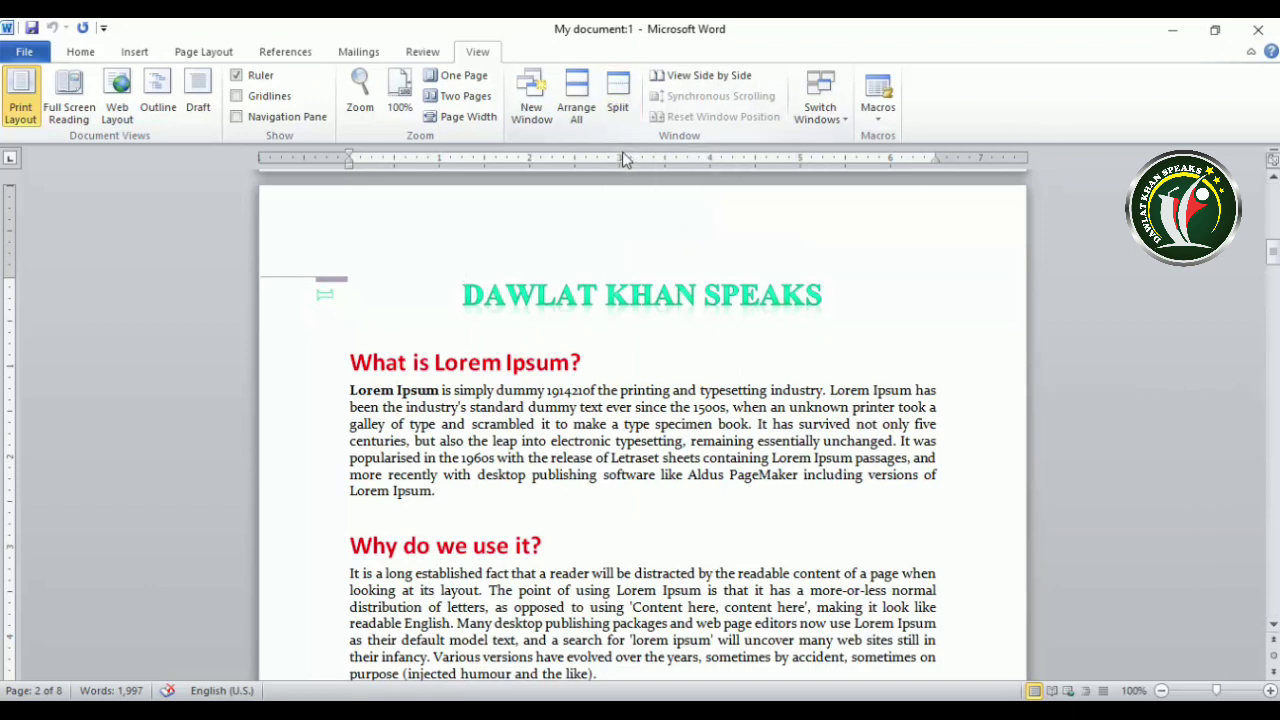
Split the My document:1 window just above the "Why do we use it?" heading on page 2
scroll(565, 294, "down", 2)
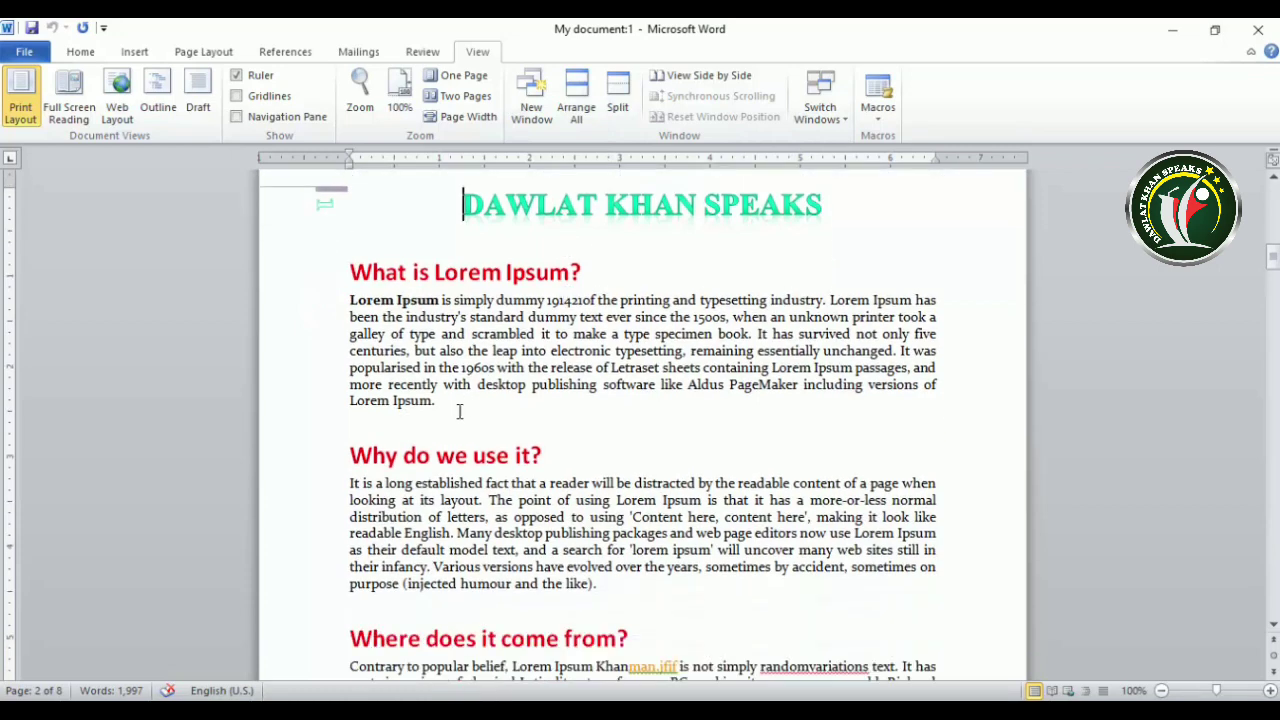
right_click(447, 412)
scroll(499, 410, "down", 1)
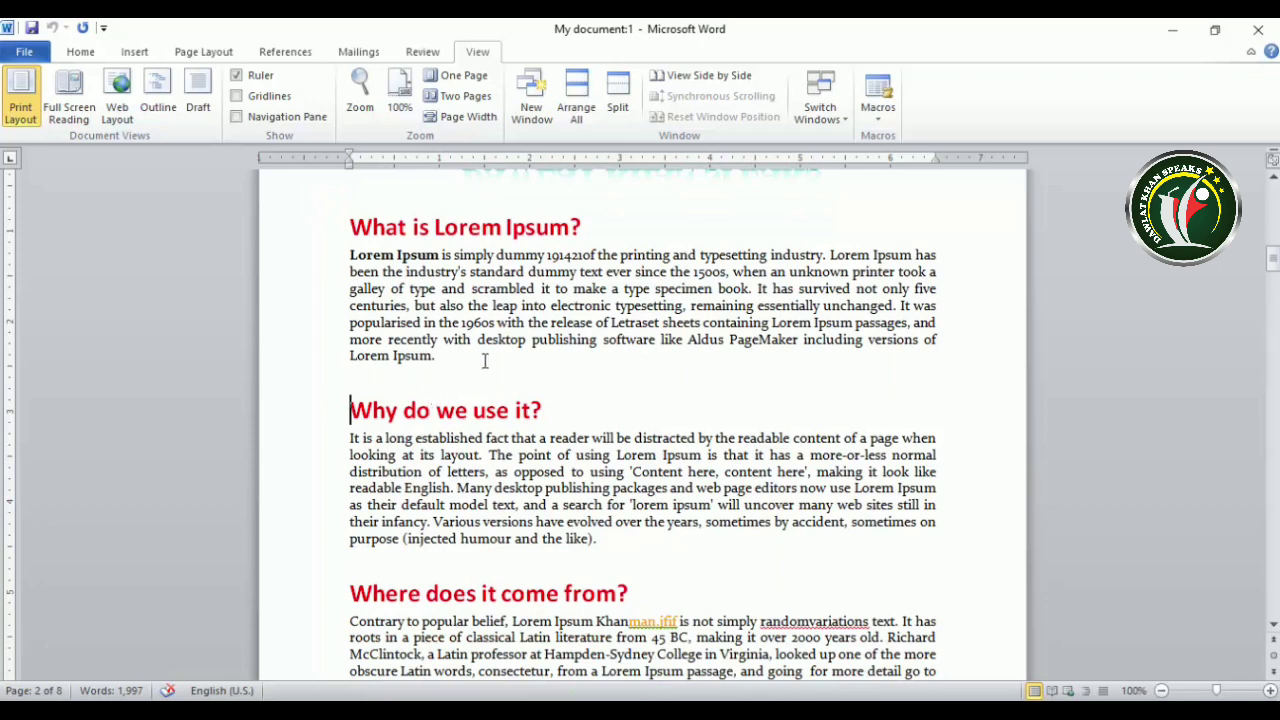
left_click(617, 100)
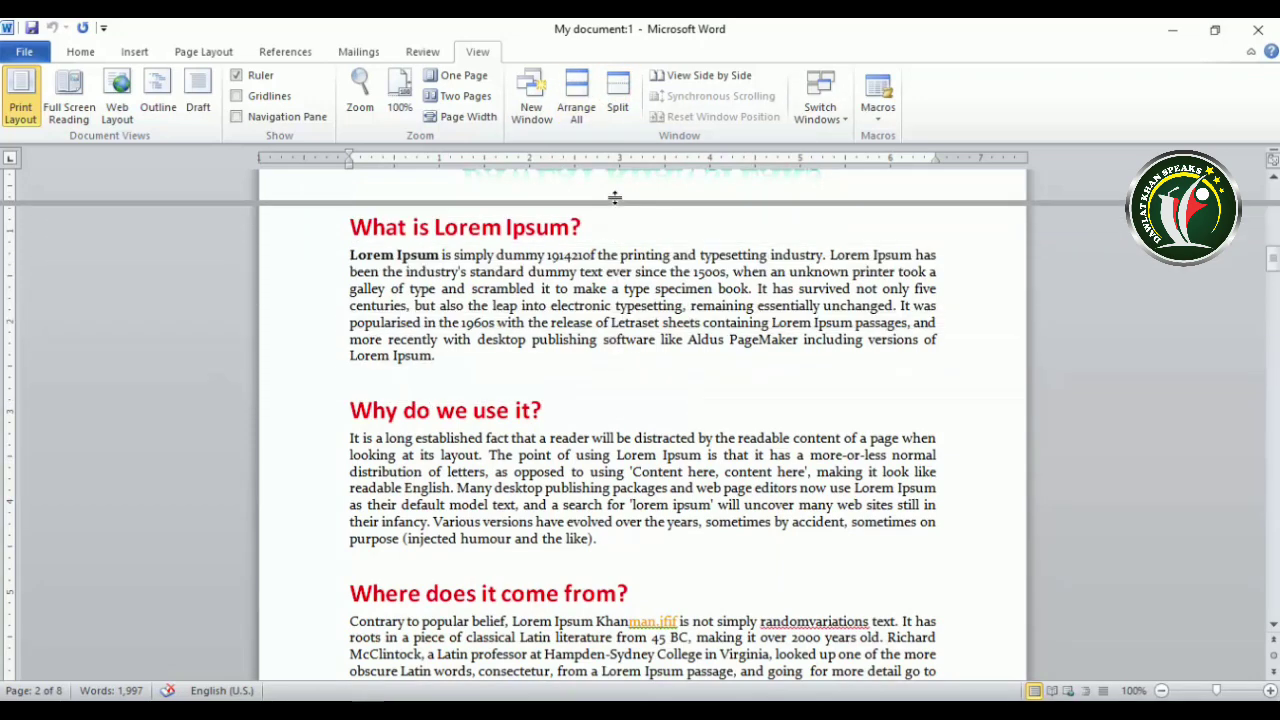
left_click(615, 404)
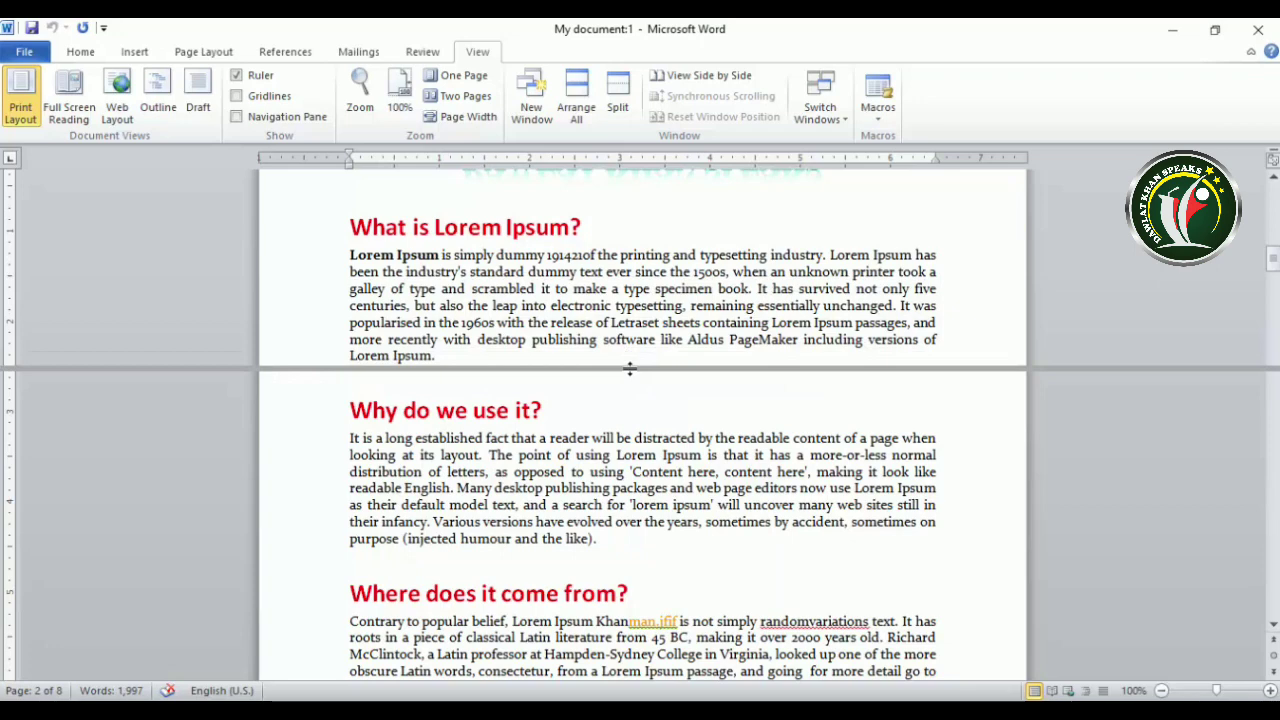
left_click(630, 369)
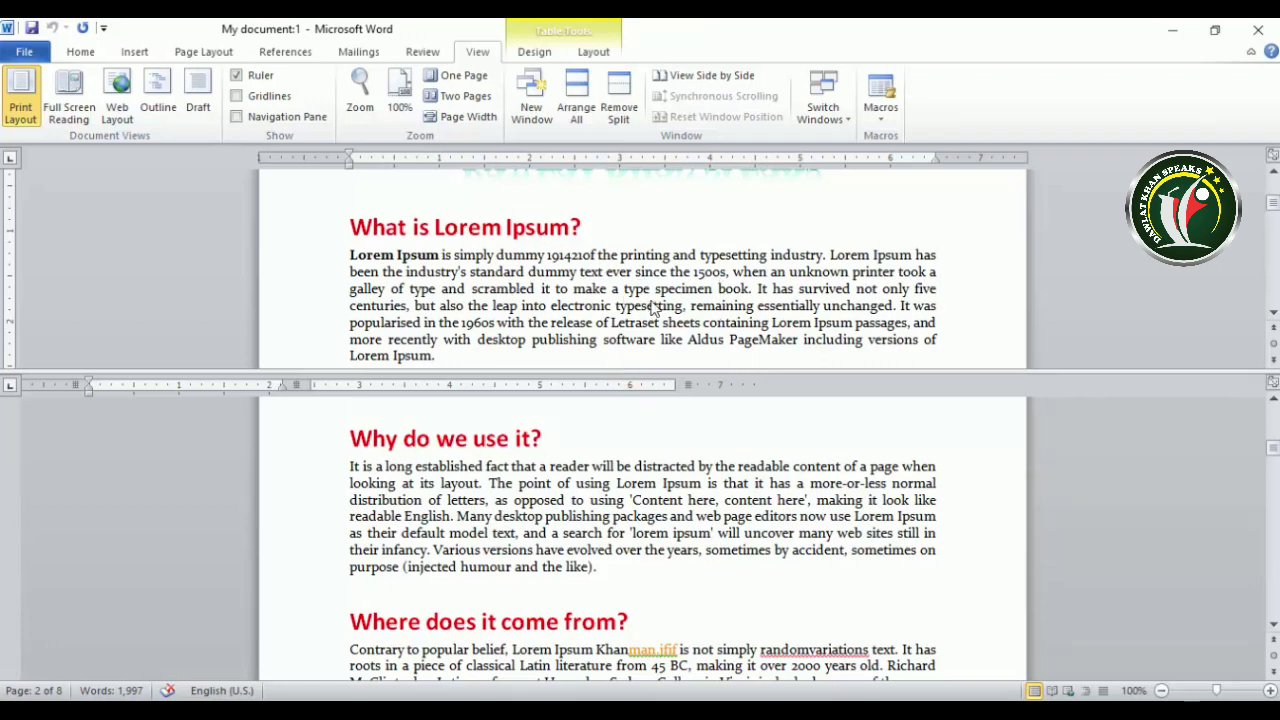
Scroll the lower and upper panes of the split window independently to view different parts of the document
scroll(627, 497, "down", 6)
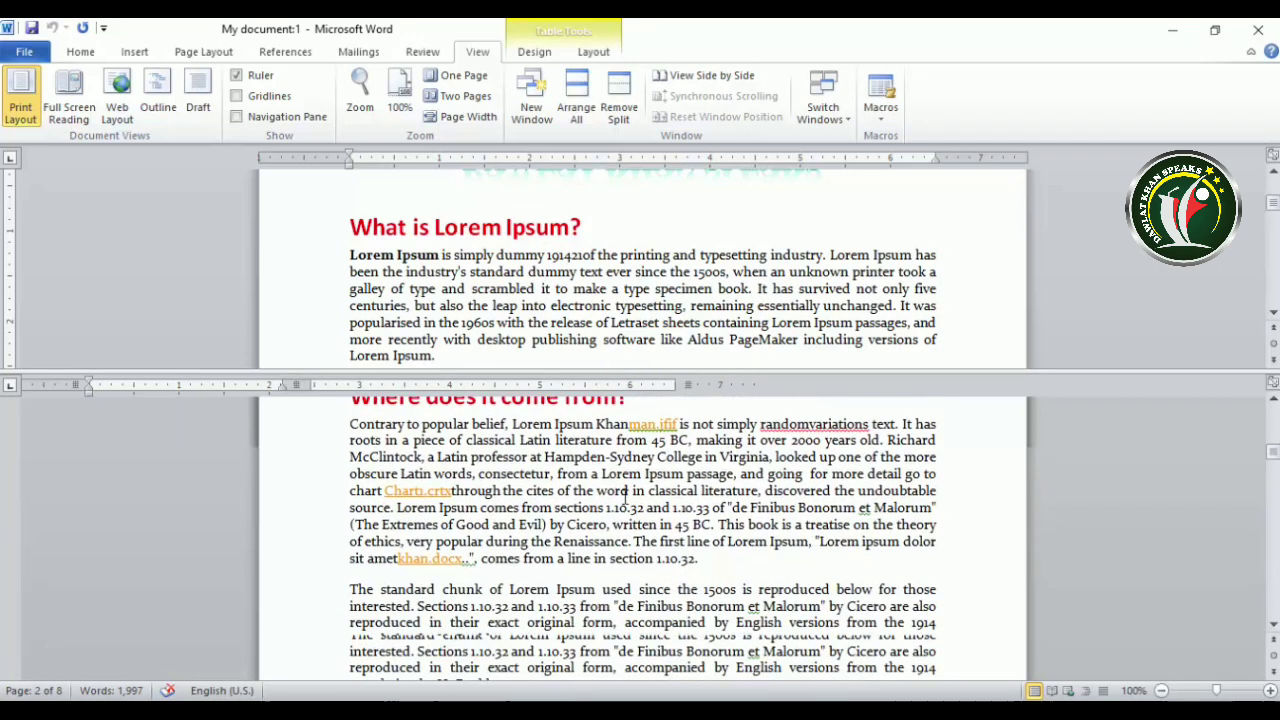
scroll(627, 497, "down", 5)
scroll(625, 497, "up", 3)
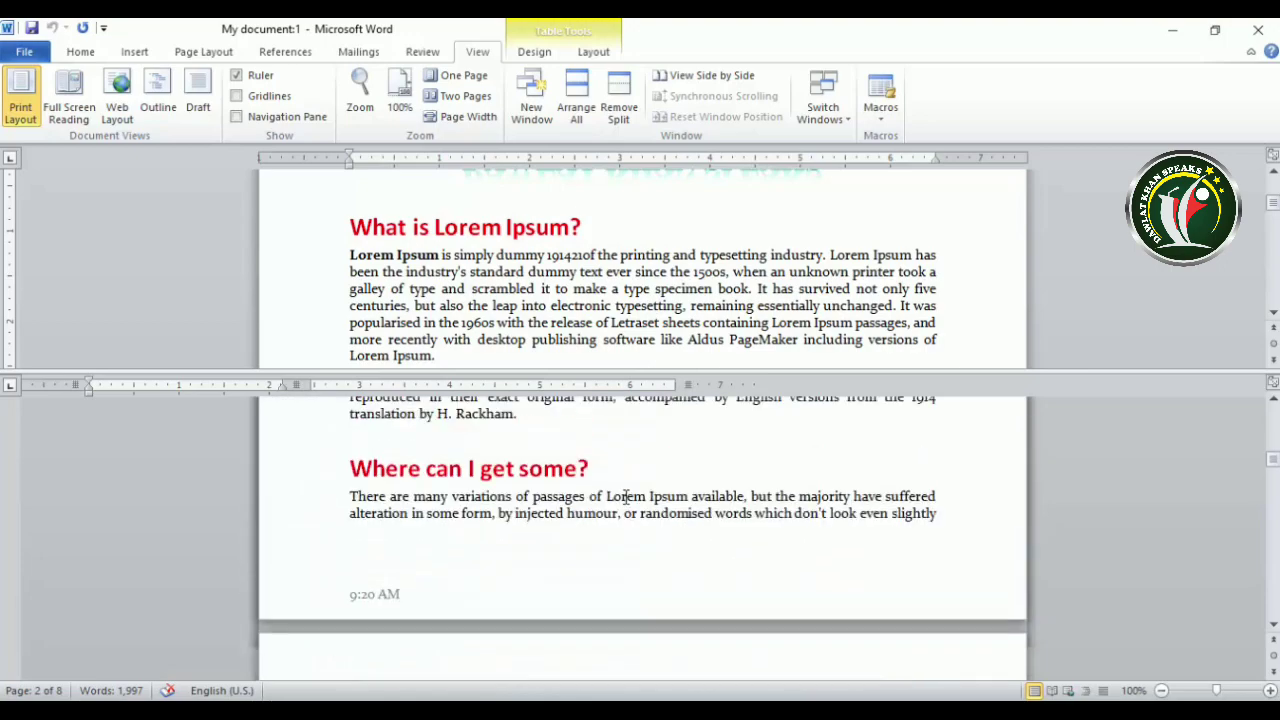
scroll(606, 543, "down", 12)
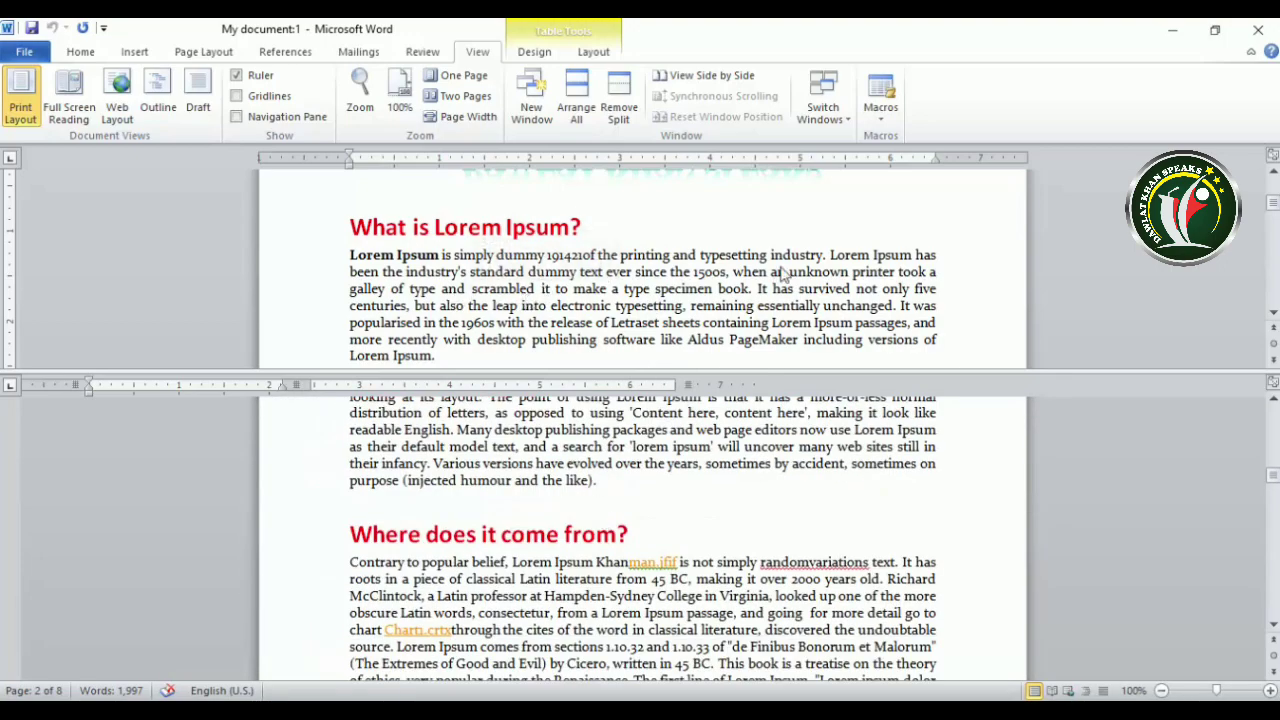
scroll(620, 278, "down", 4)
scroll(785, 272, "down", 8)
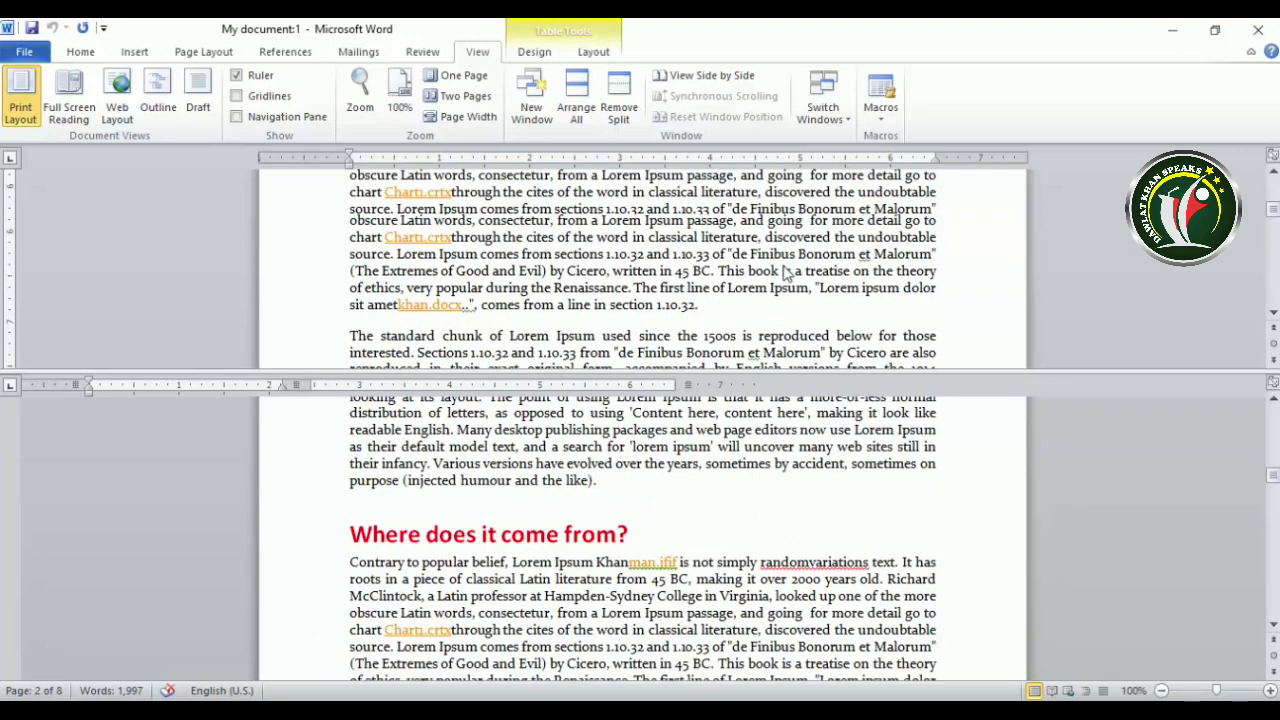
scroll(785, 272, "up", 12)
scroll(787, 276, "down", 2)
scroll(785, 275, "up", 2)
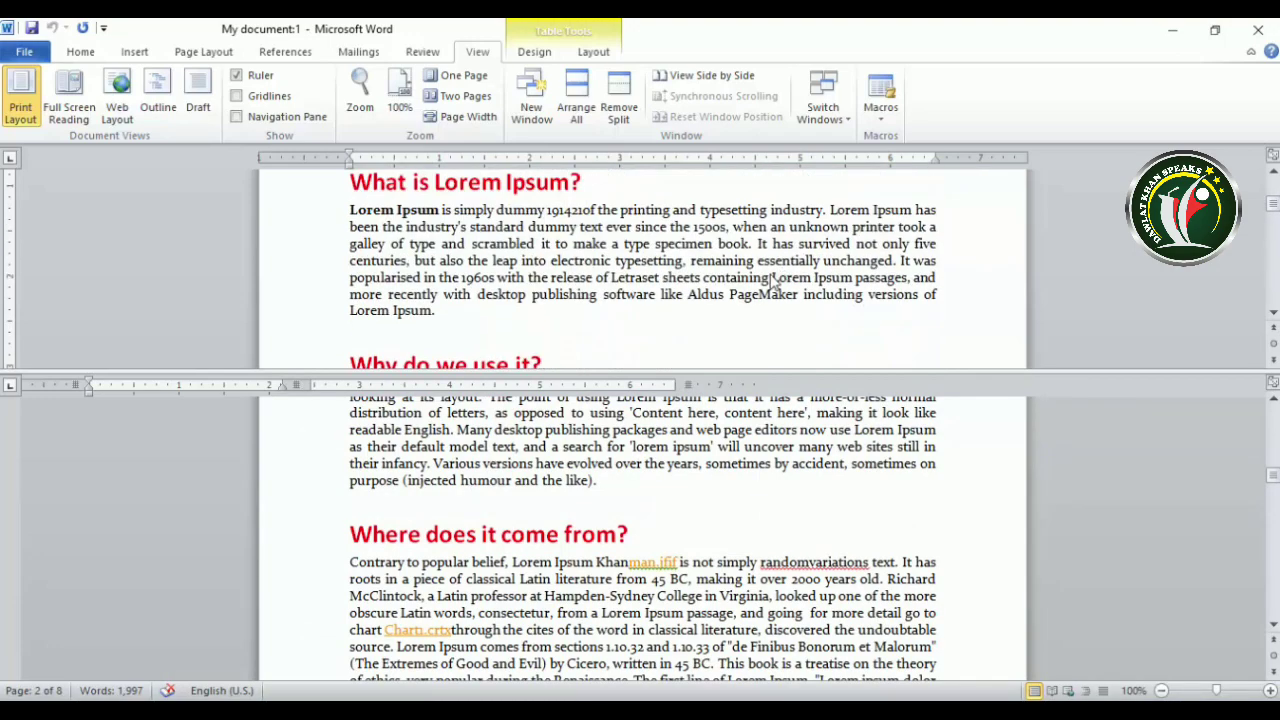
scroll(610, 525, "down", 2)
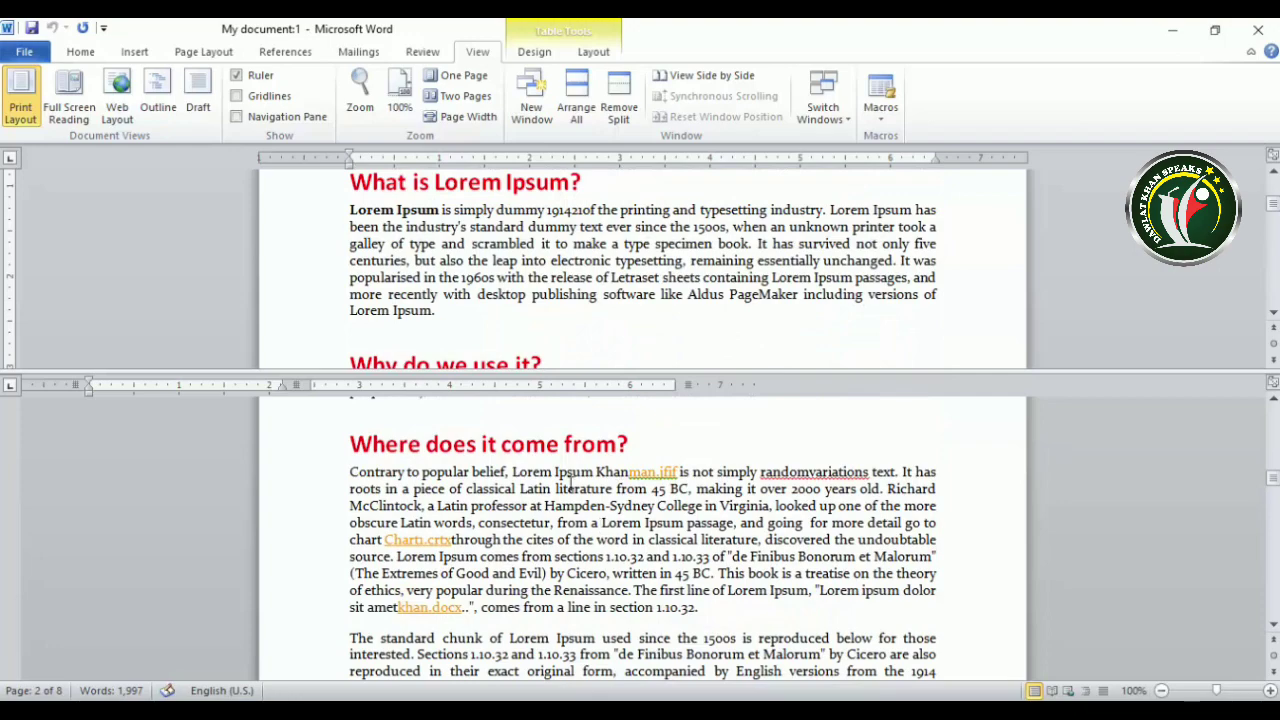
scroll(412, 242, "down", 5)
scroll(570, 597, "down", 10)
scroll(570, 597, "down", 5)
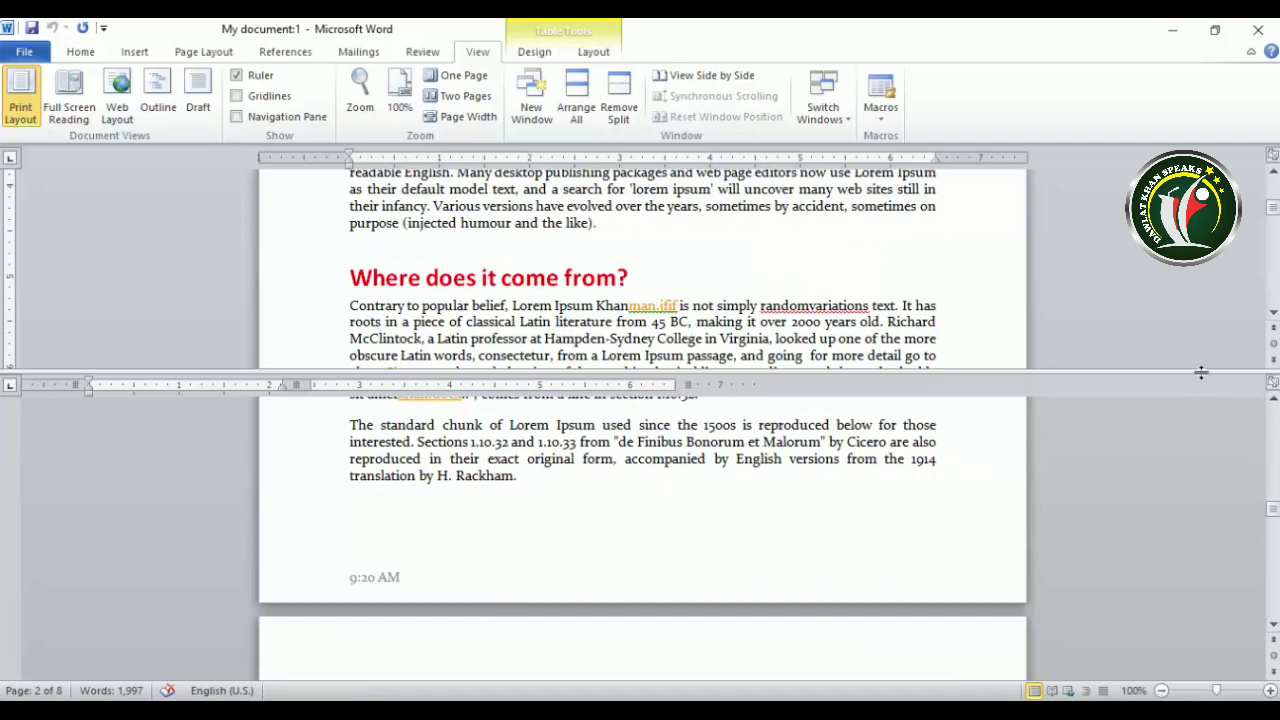
Move the split bar up so that the upper pane is shorter and the lower pane taller
scroll(1197, 371, "up", 1)
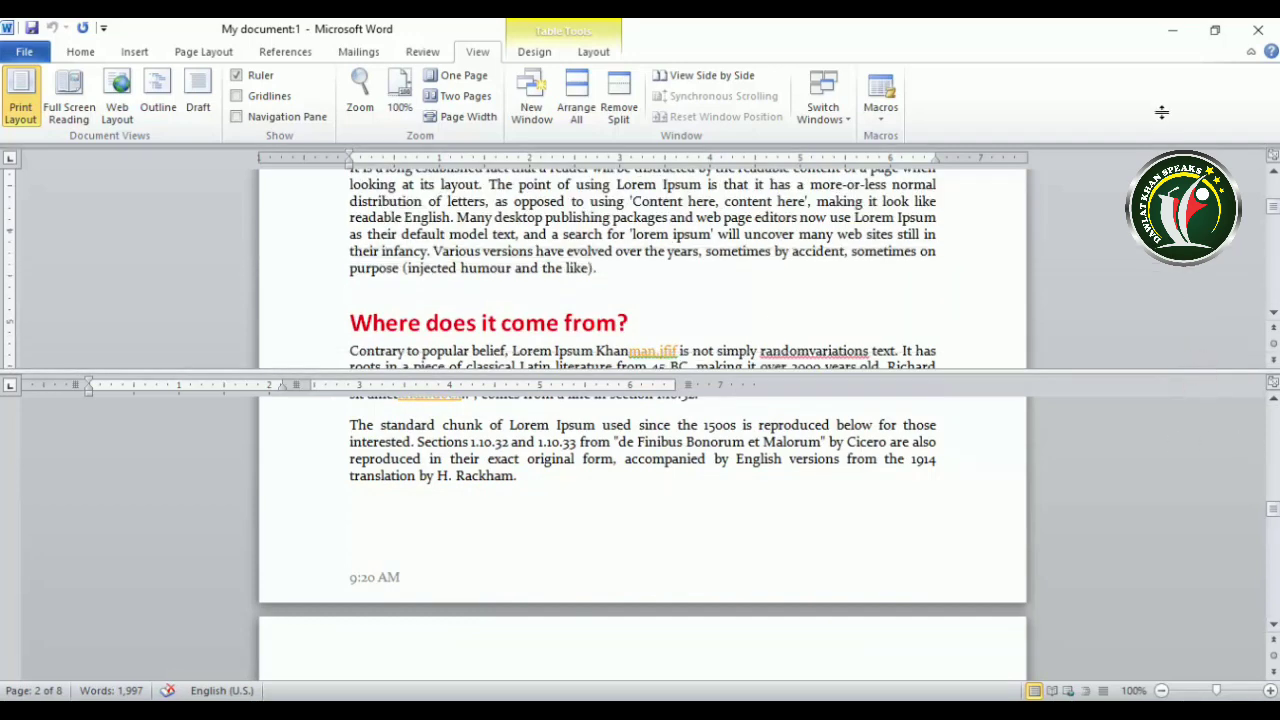
left_click_drag(1172, 378, 1144, 291)
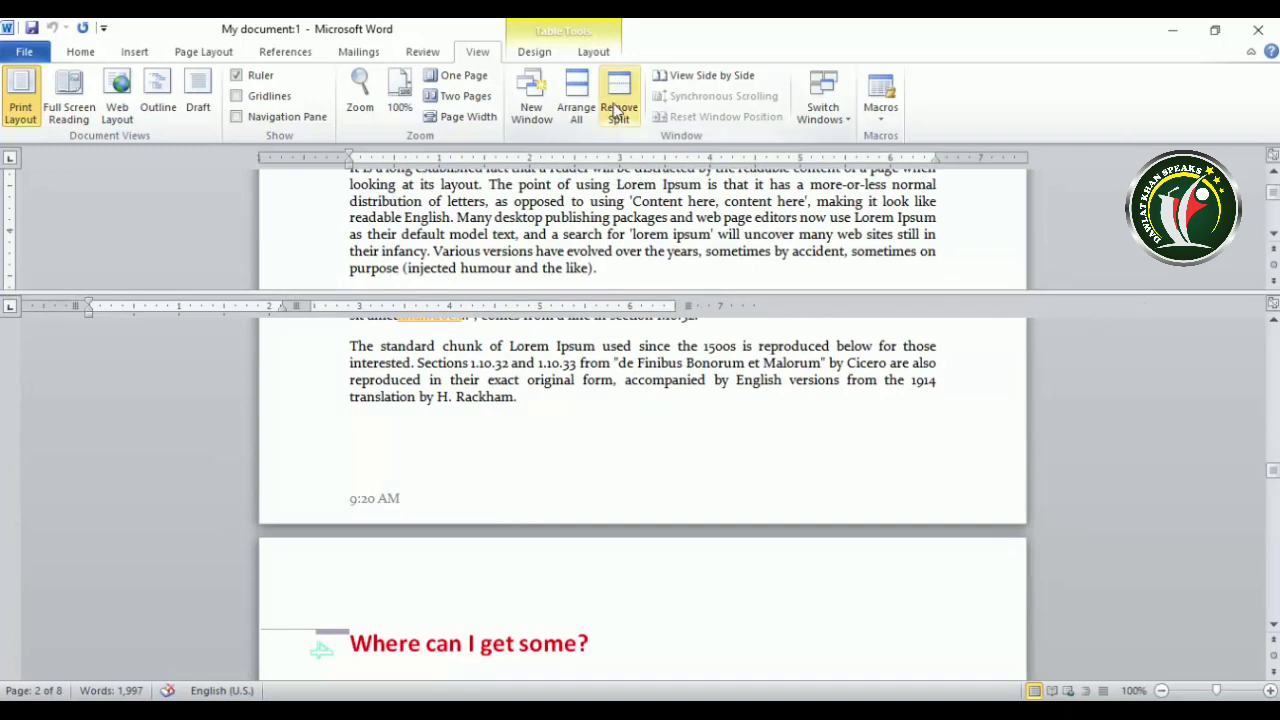
Remove the split from the My document:1 window and return to a single pane
left_click(618, 110)
scroll(772, 479, "up", 1)
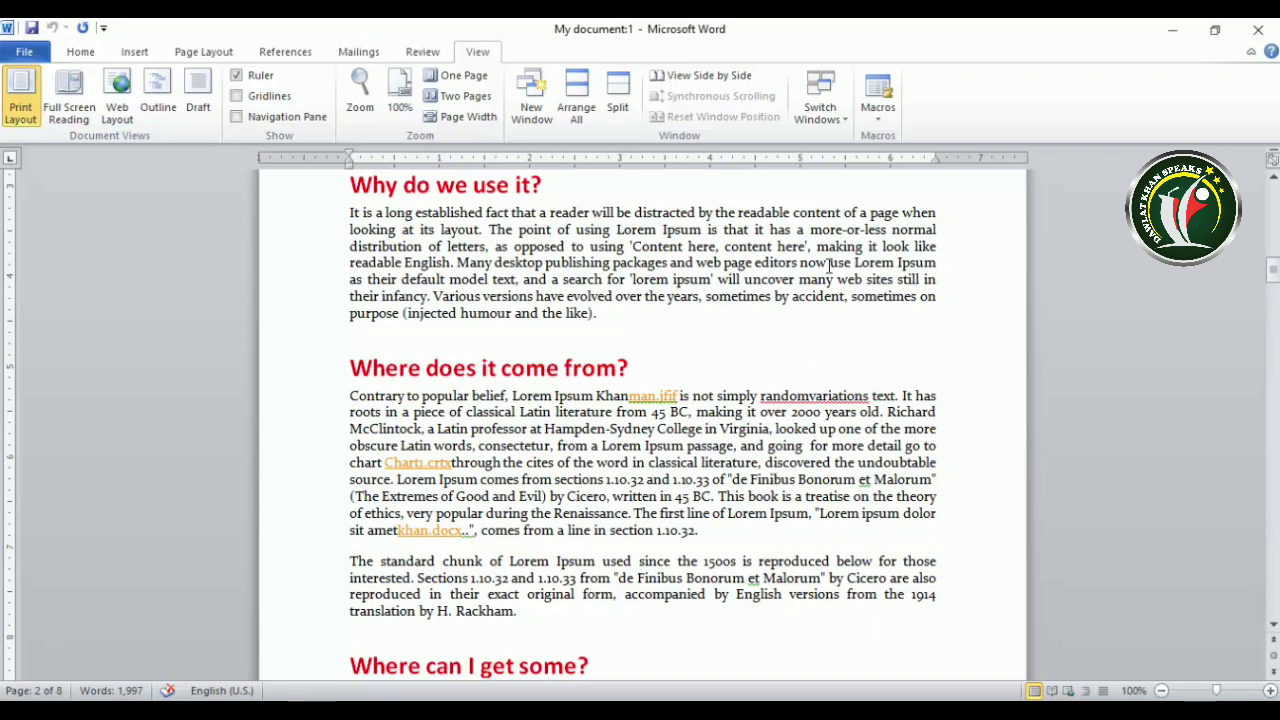
Switch from My document:1 to the other open document and maximize its window
left_click(828, 118)
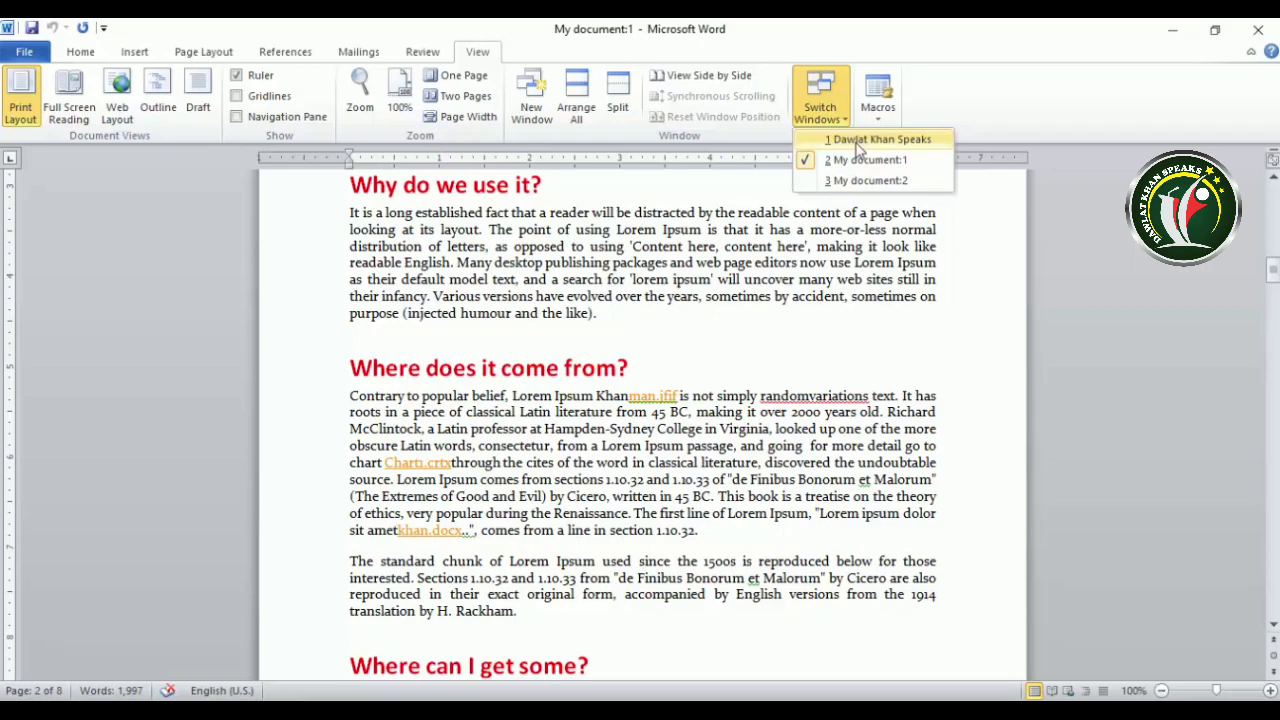
left_click(857, 142)
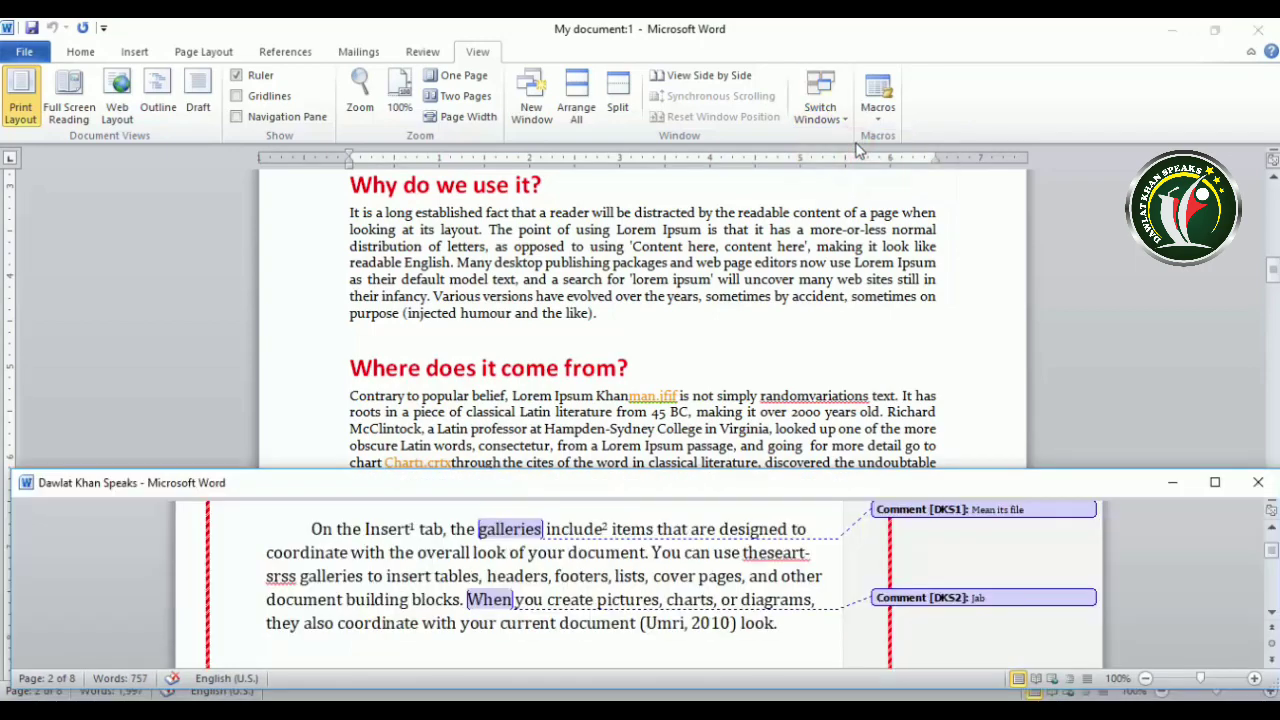
left_click(1215, 482)
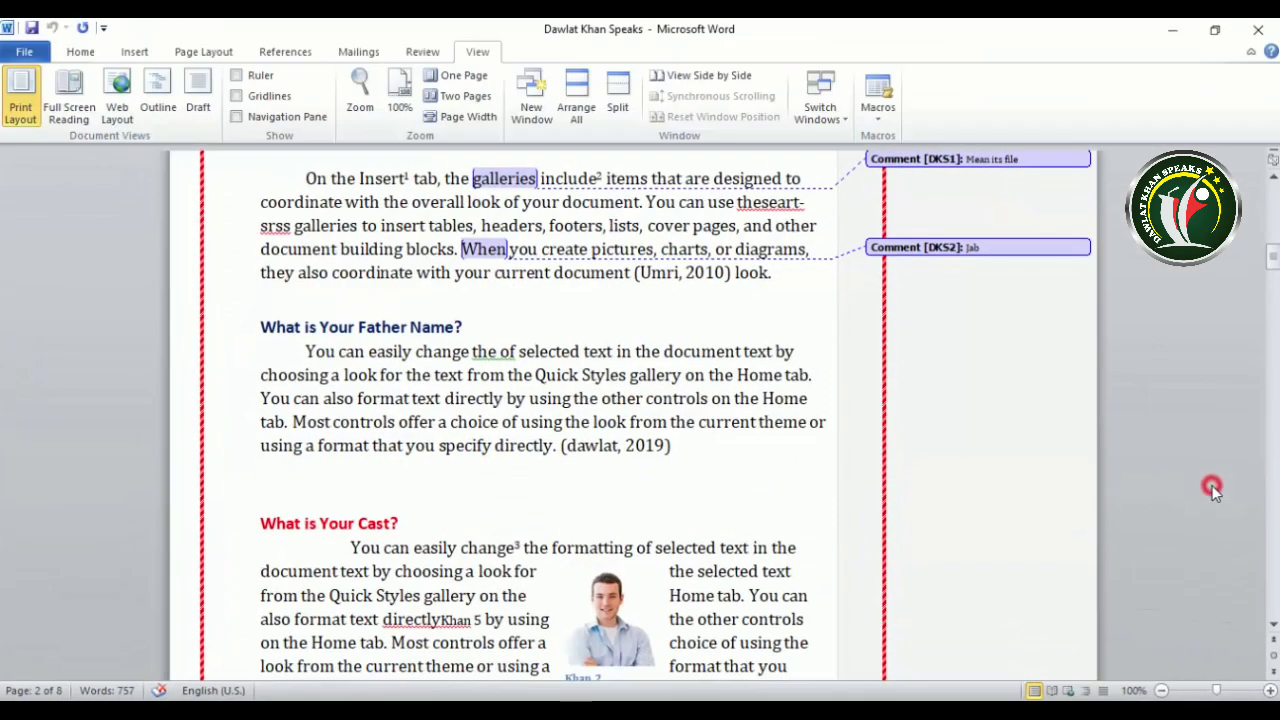
Switch through the open windows My document:2 and My document:1, ending on the document with the comments
left_click(838, 115)
left_click(855, 157)
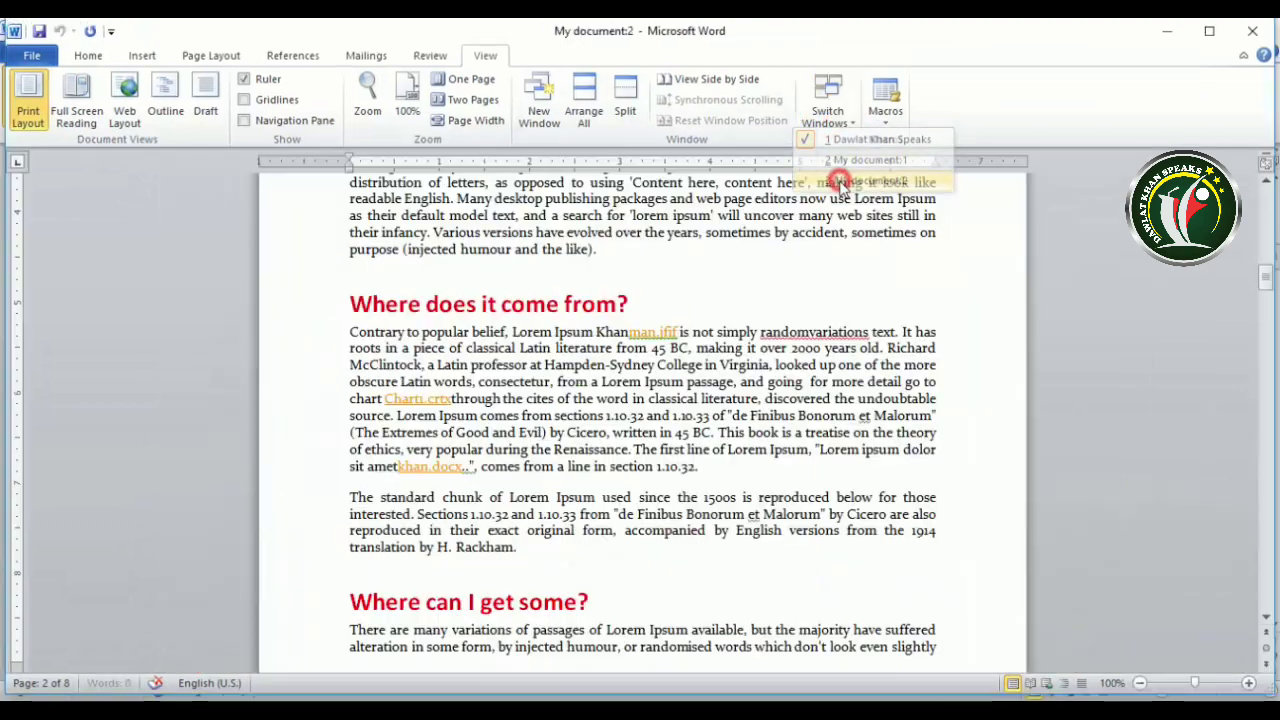
left_click(830, 112)
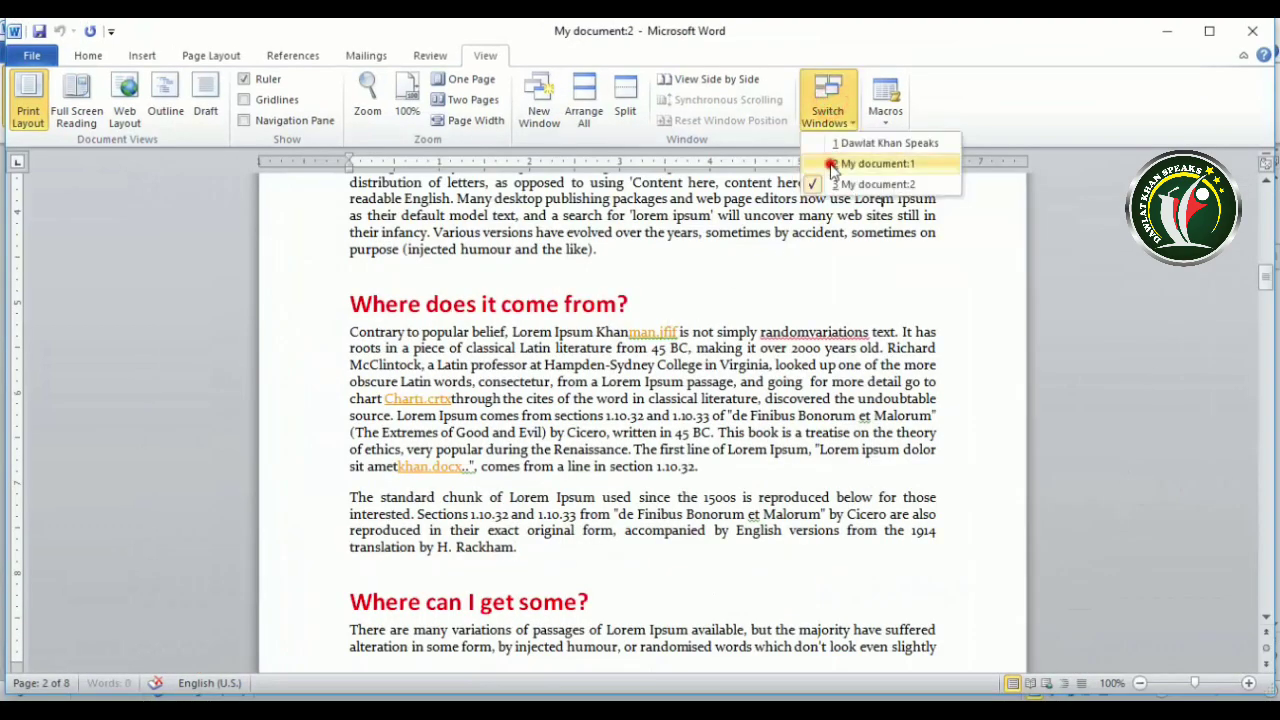
left_click(845, 164)
left_click(838, 115)
left_click(845, 140)
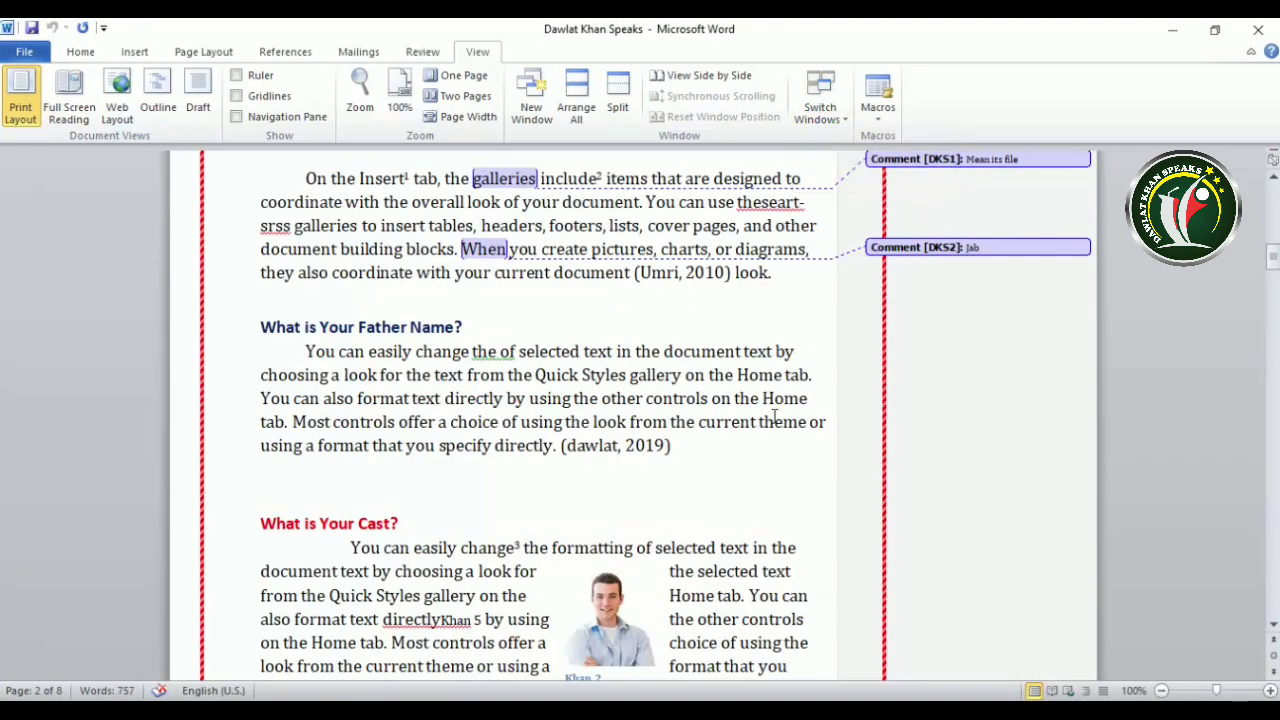
Place the insertion point at the start of the blank page 3
scroll(730, 418, "down", 1)
scroll(730, 418, "down", 20)
left_click(608, 387)
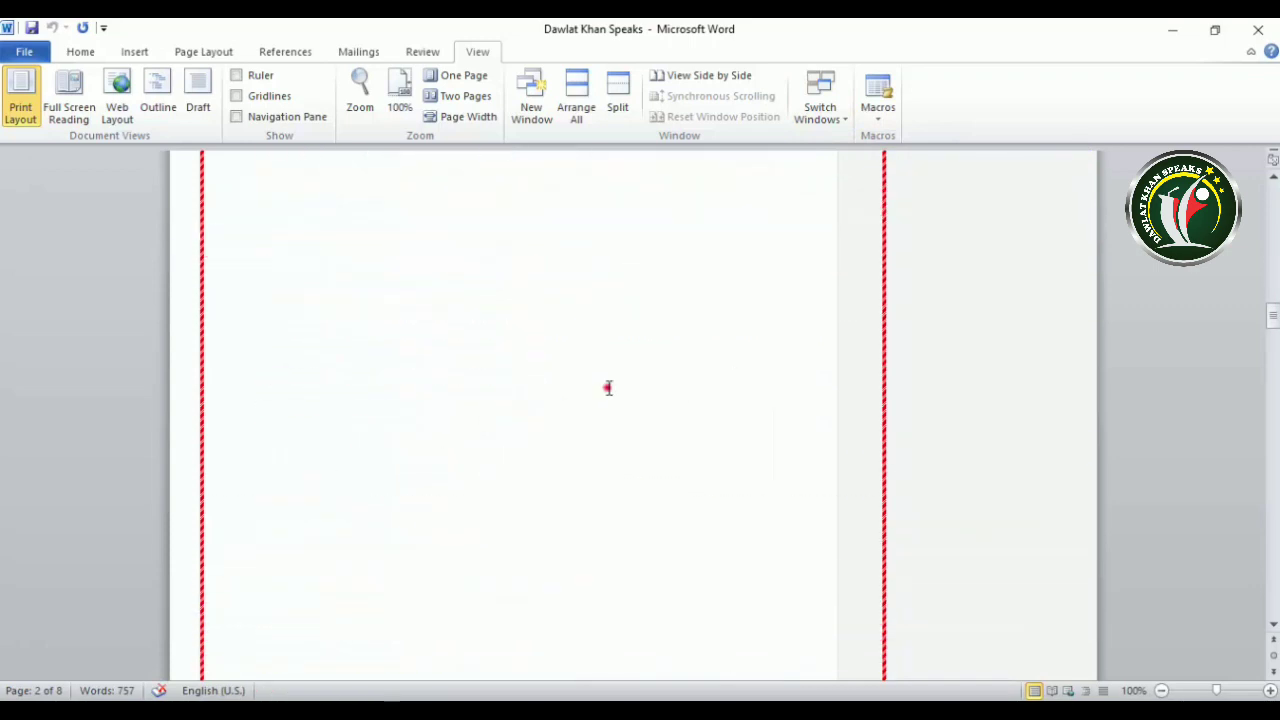
scroll(334, 367, "up", 3)
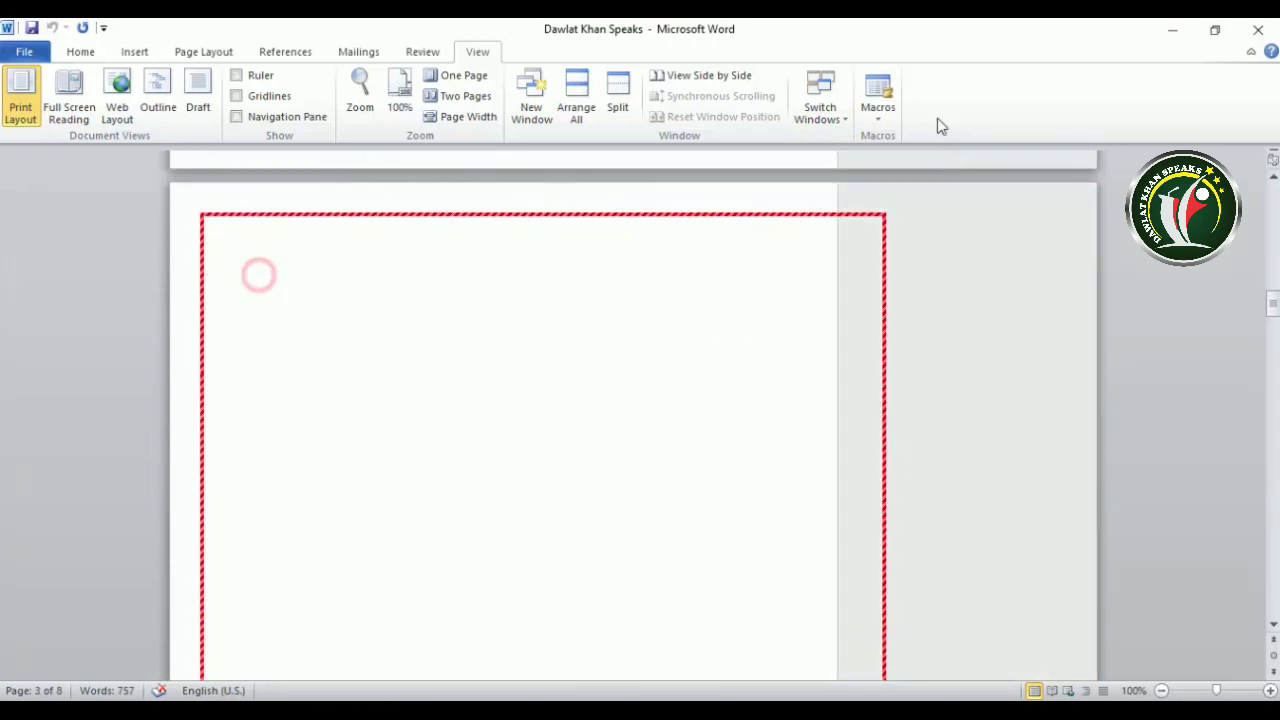
View the list of macros in all active templates and documents, then close it
left_click(884, 115)
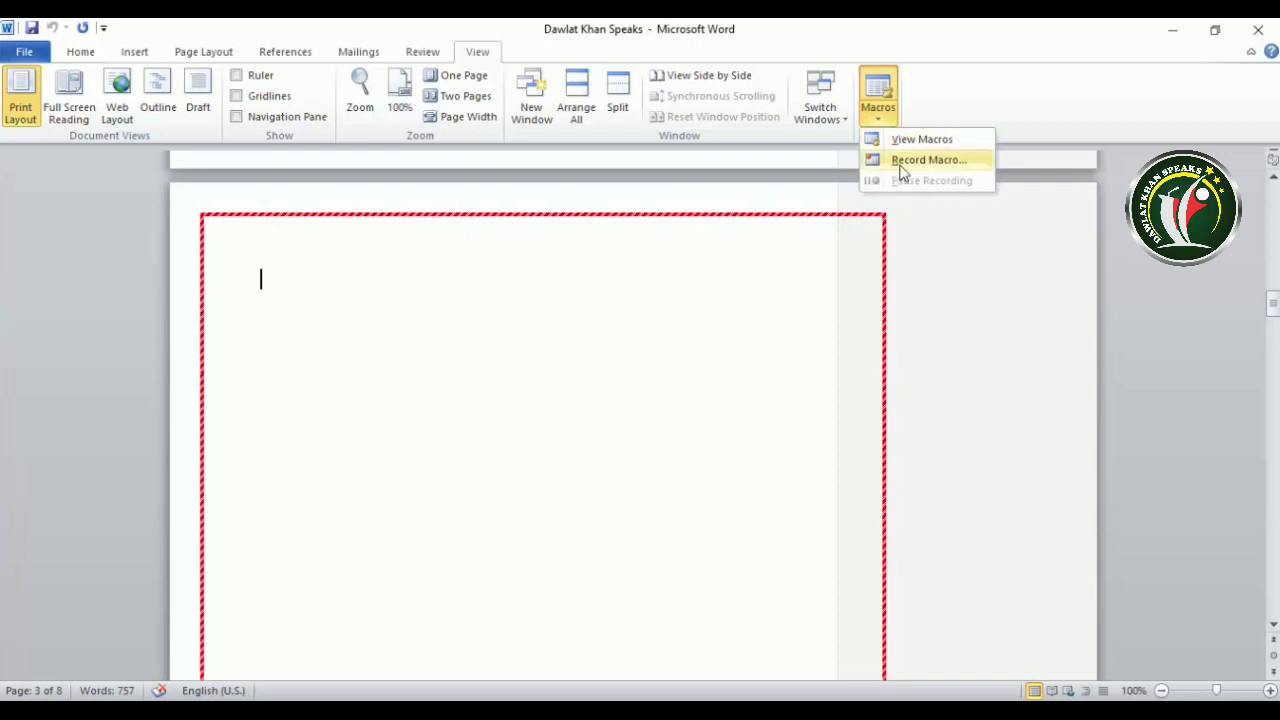
left_click(894, 141)
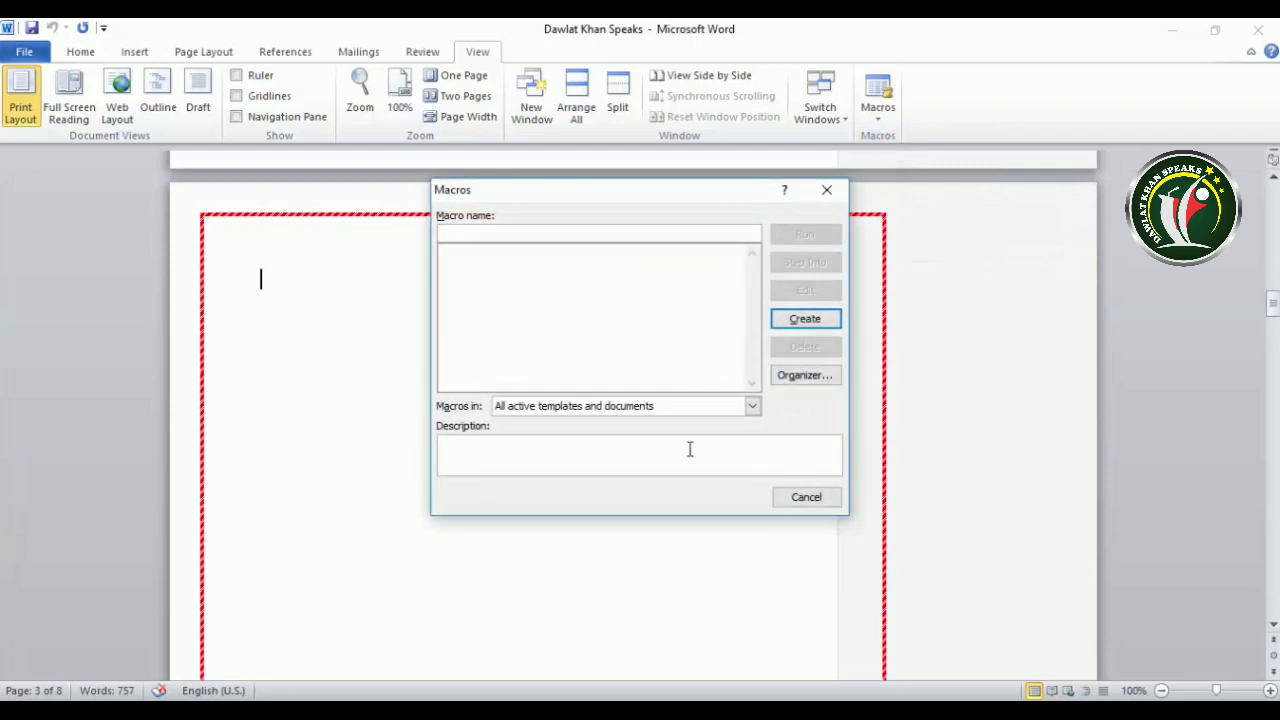
left_click(808, 502)
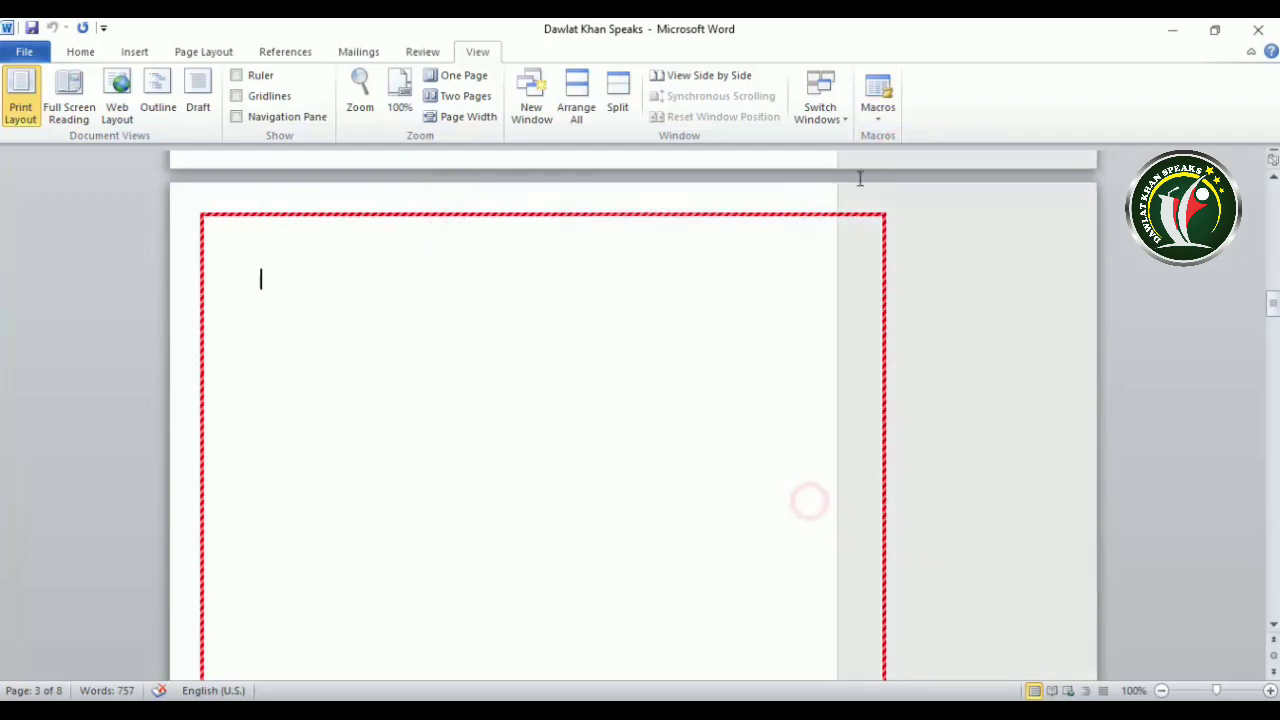
Set up recording of Macro1 for all documents (Normal.dotm) and assign the macro to a button
left_click(877, 118)
left_click(905, 160)
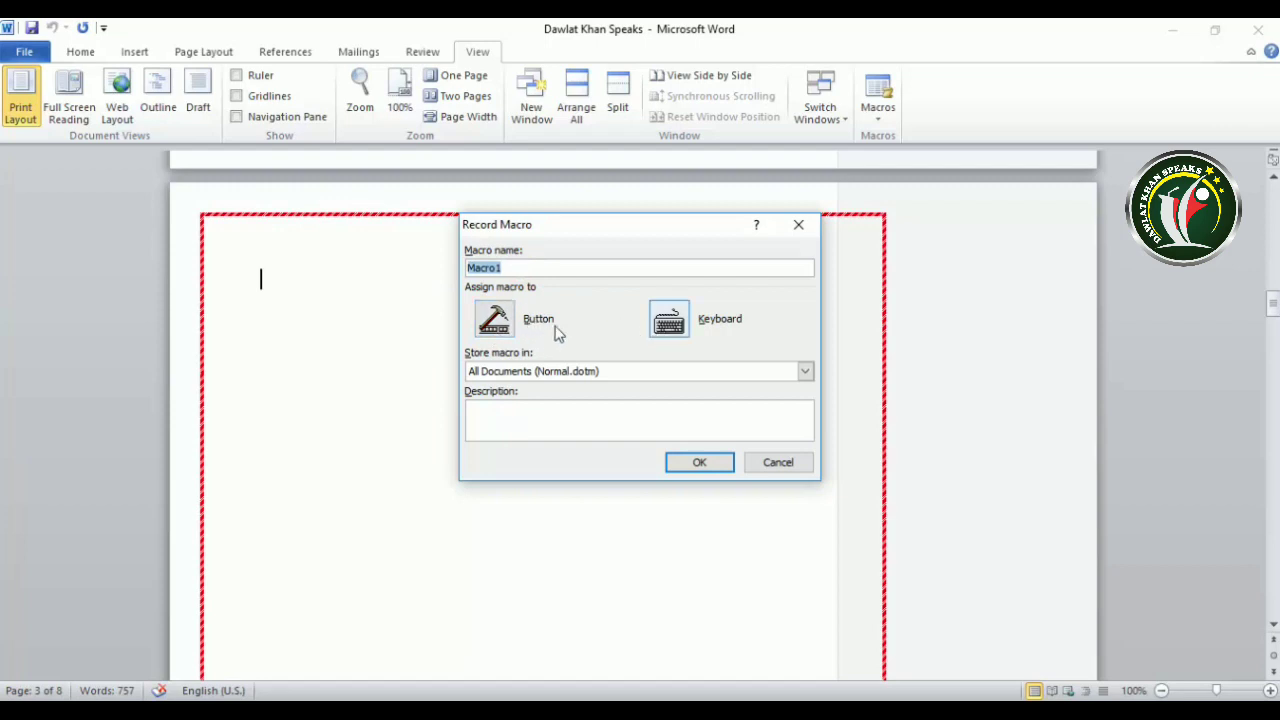
left_click(500, 322)
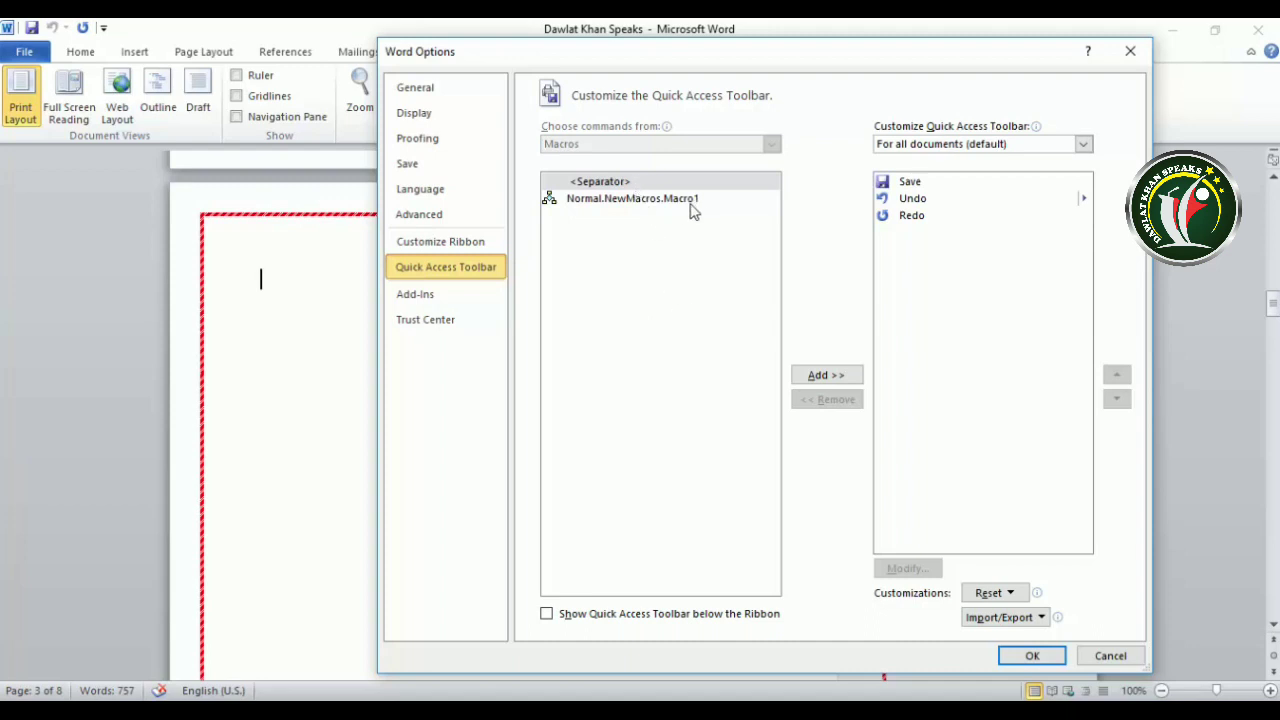
Try adding two separators to the Quick Access Toolbar and remove both of them
left_click(658, 185)
left_click(664, 199)
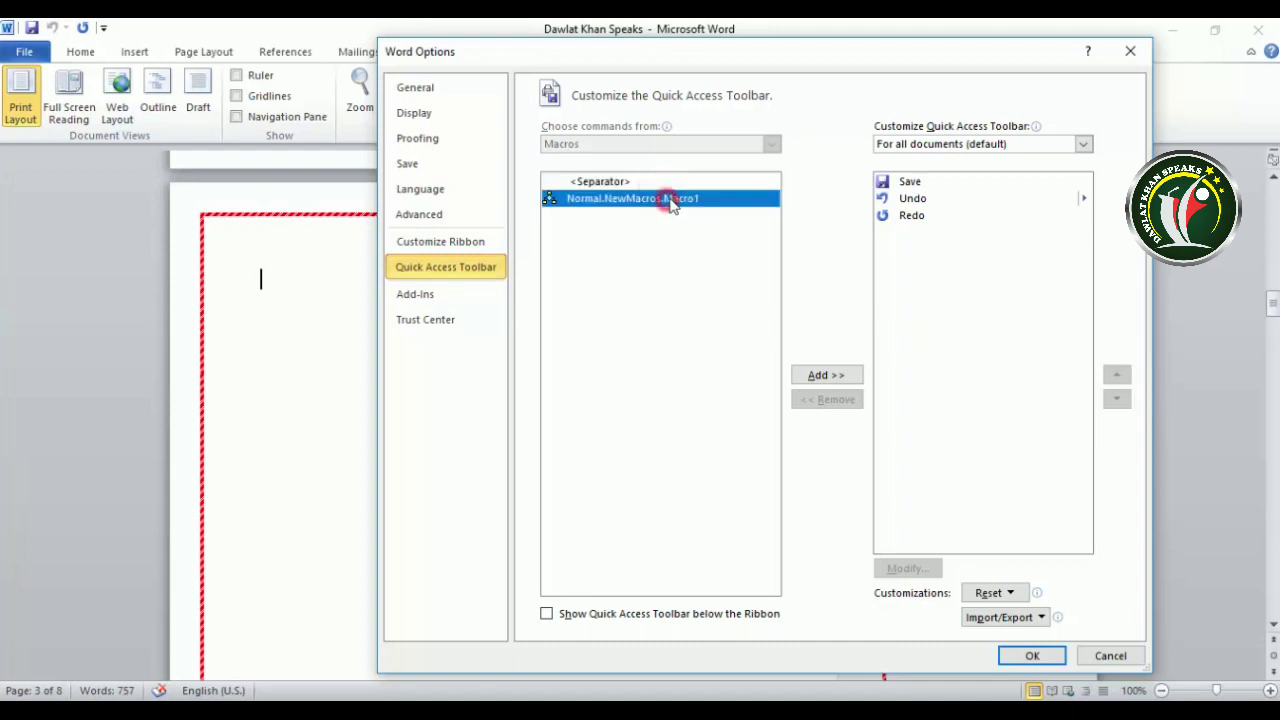
left_click(656, 186)
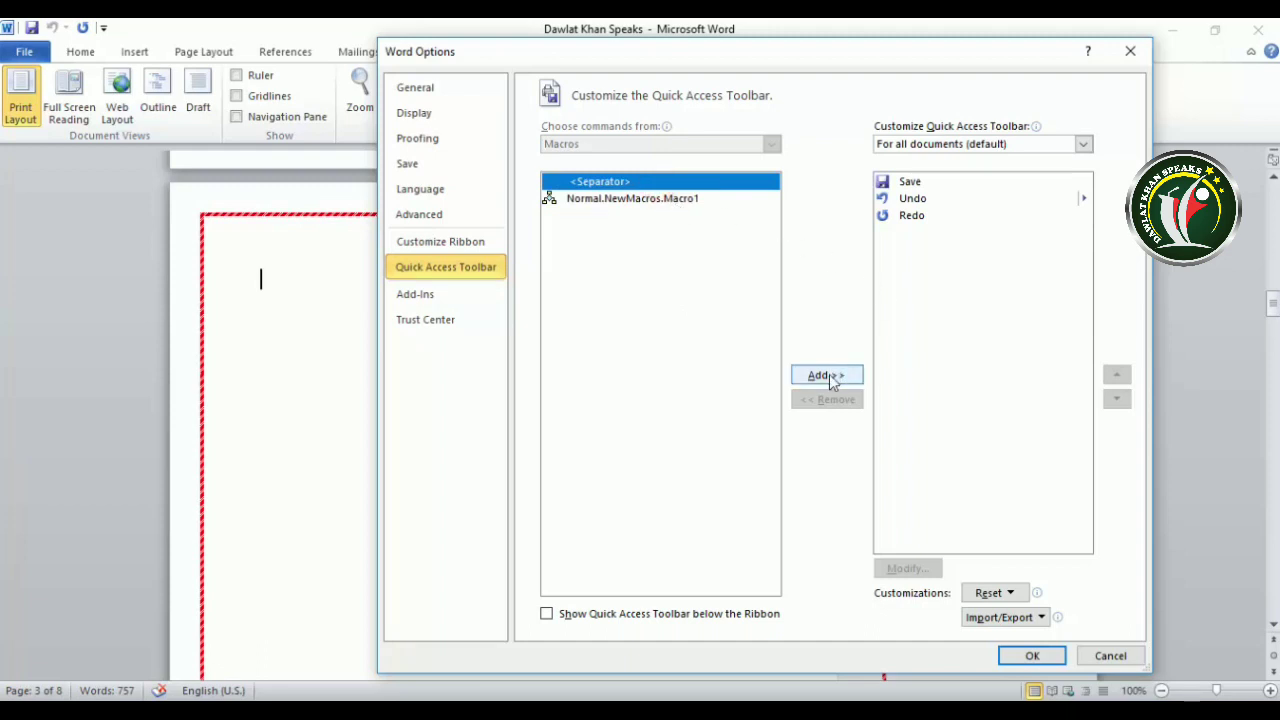
left_click(826, 376)
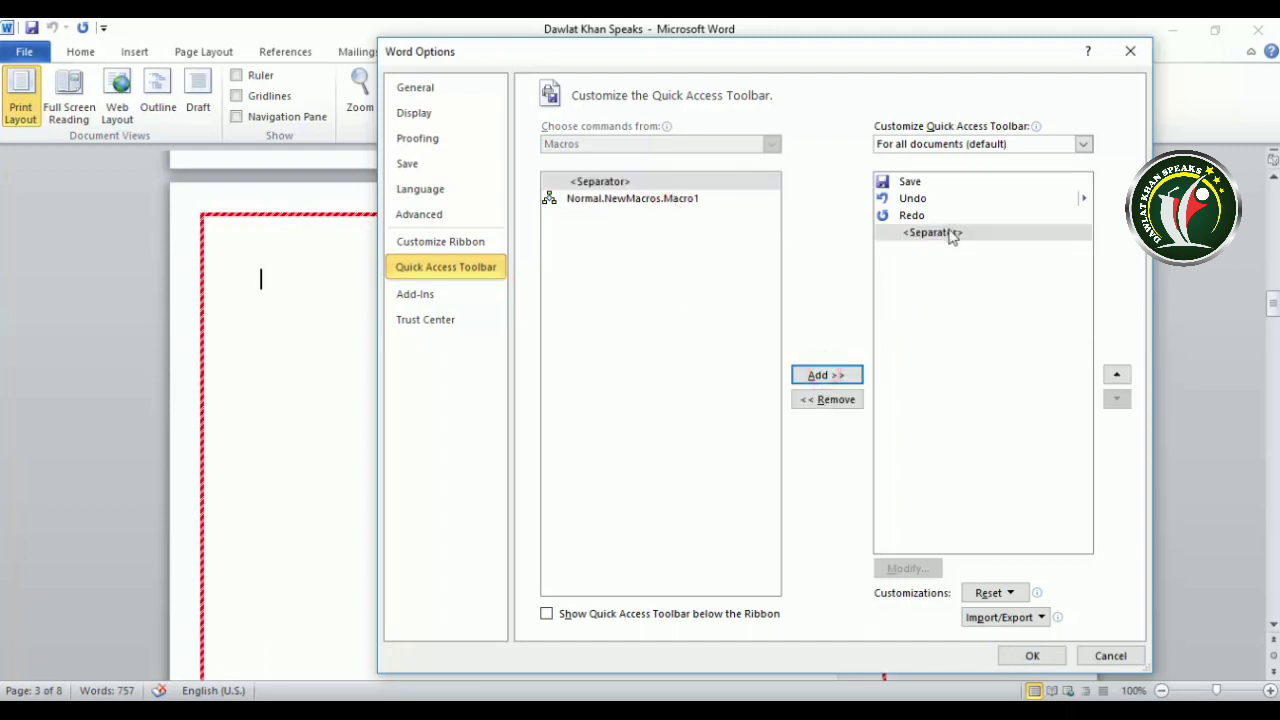
left_click(615, 183)
double_click(615, 182)
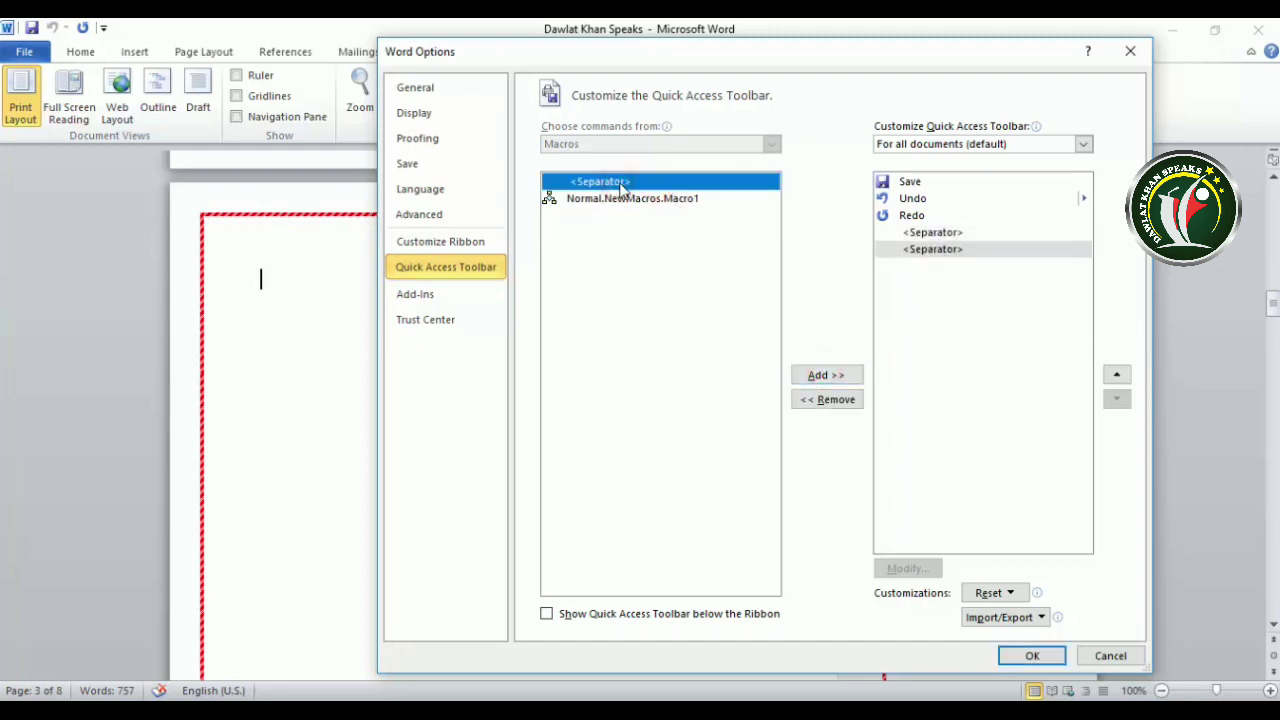
left_click(827, 399)
left_click(822, 400)
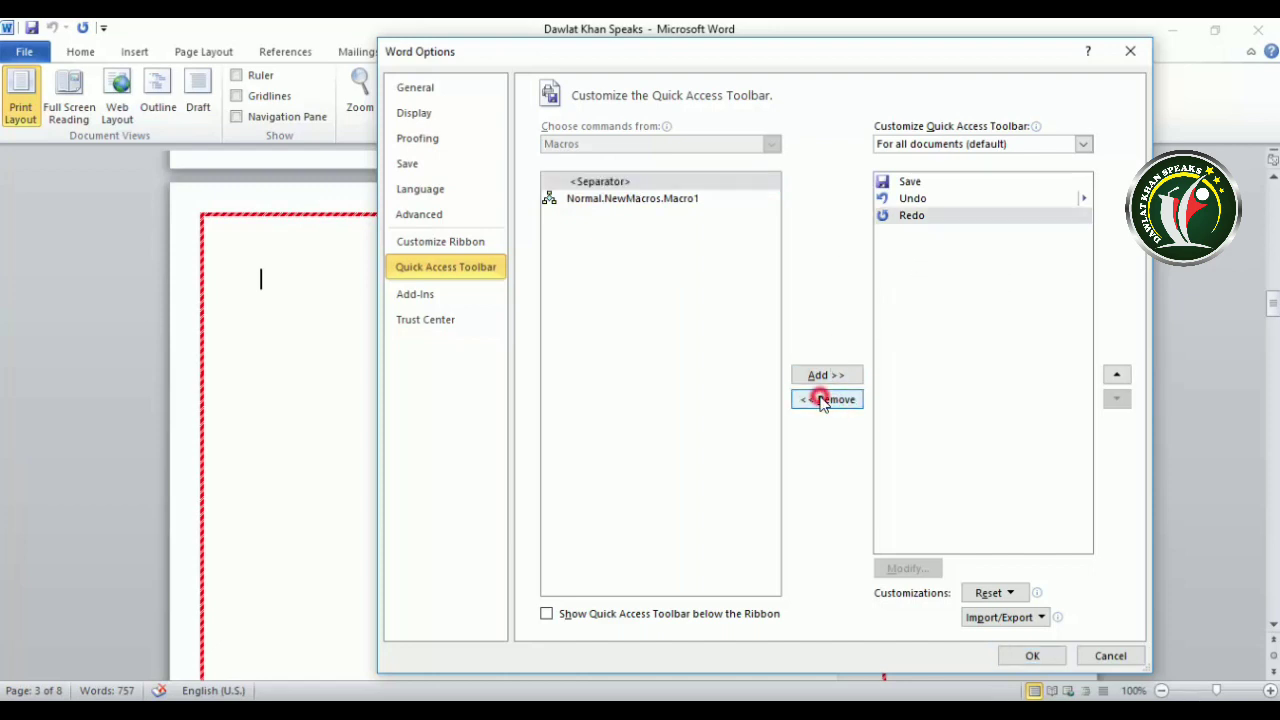
Add Normal.NewMacros.Macro1 to the Quick Access Toolbar for all documents and start the recording
left_click(594, 200)
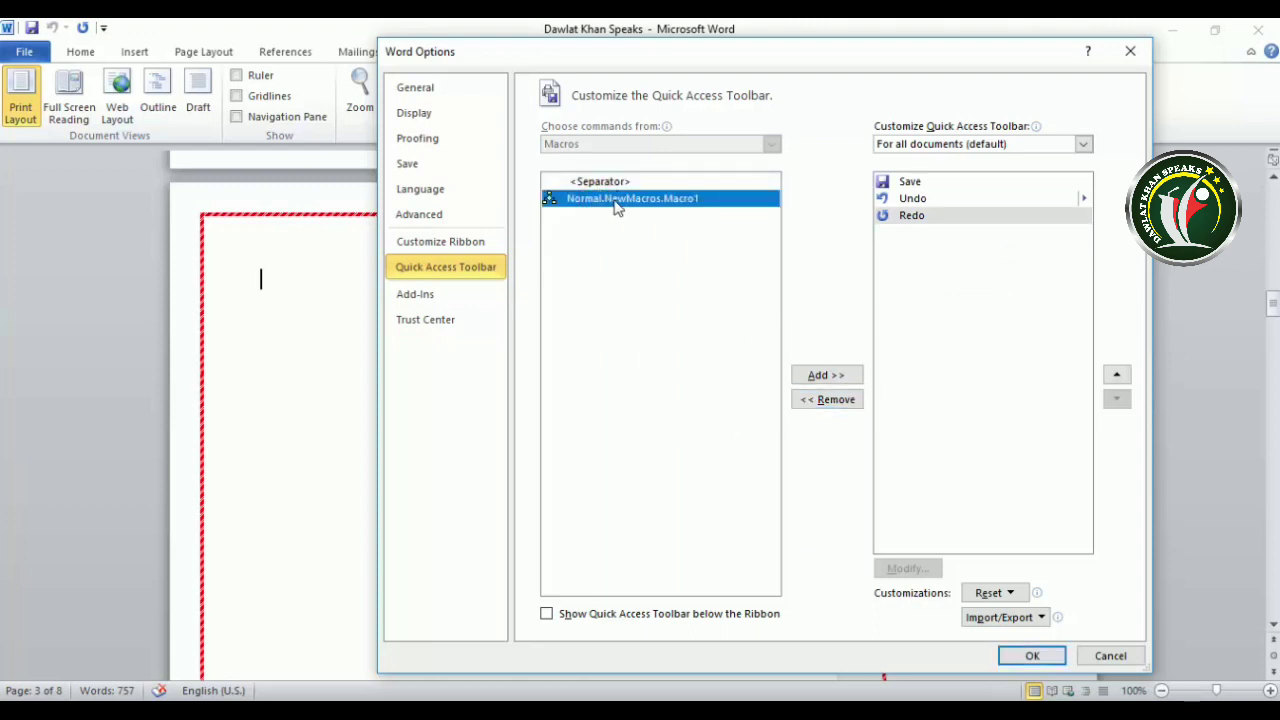
left_click(600, 182)
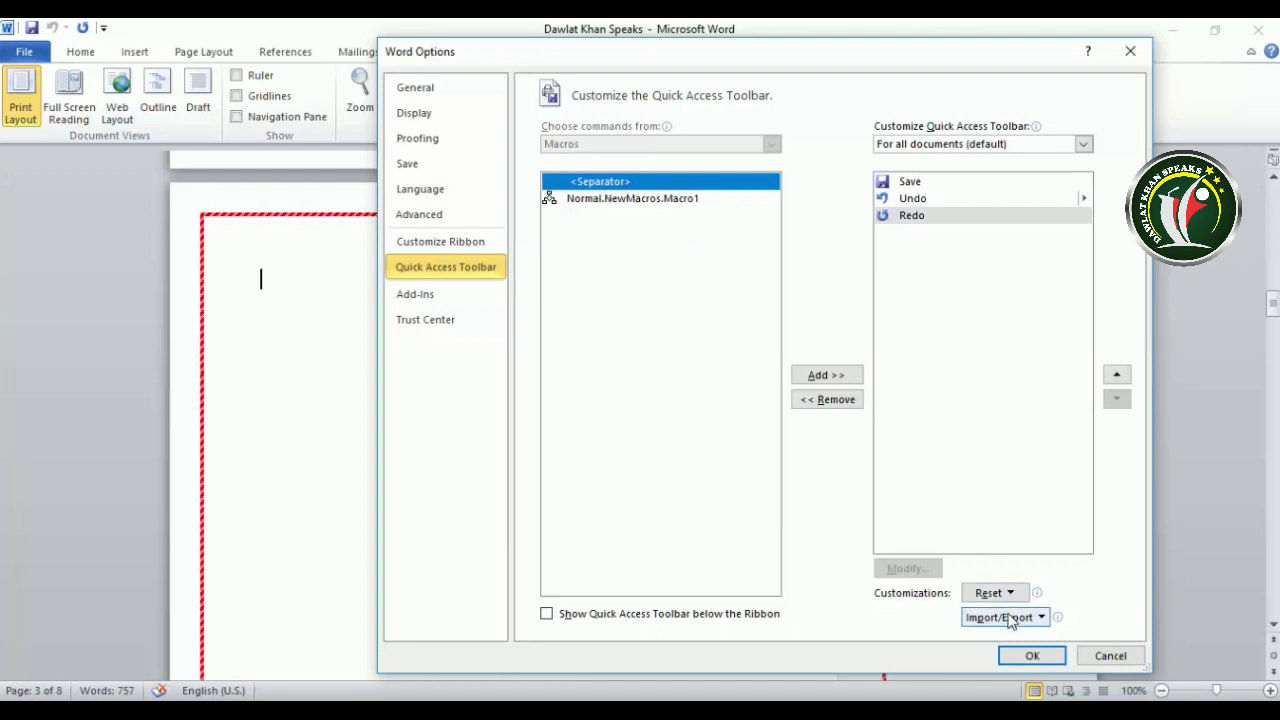
left_click(650, 199)
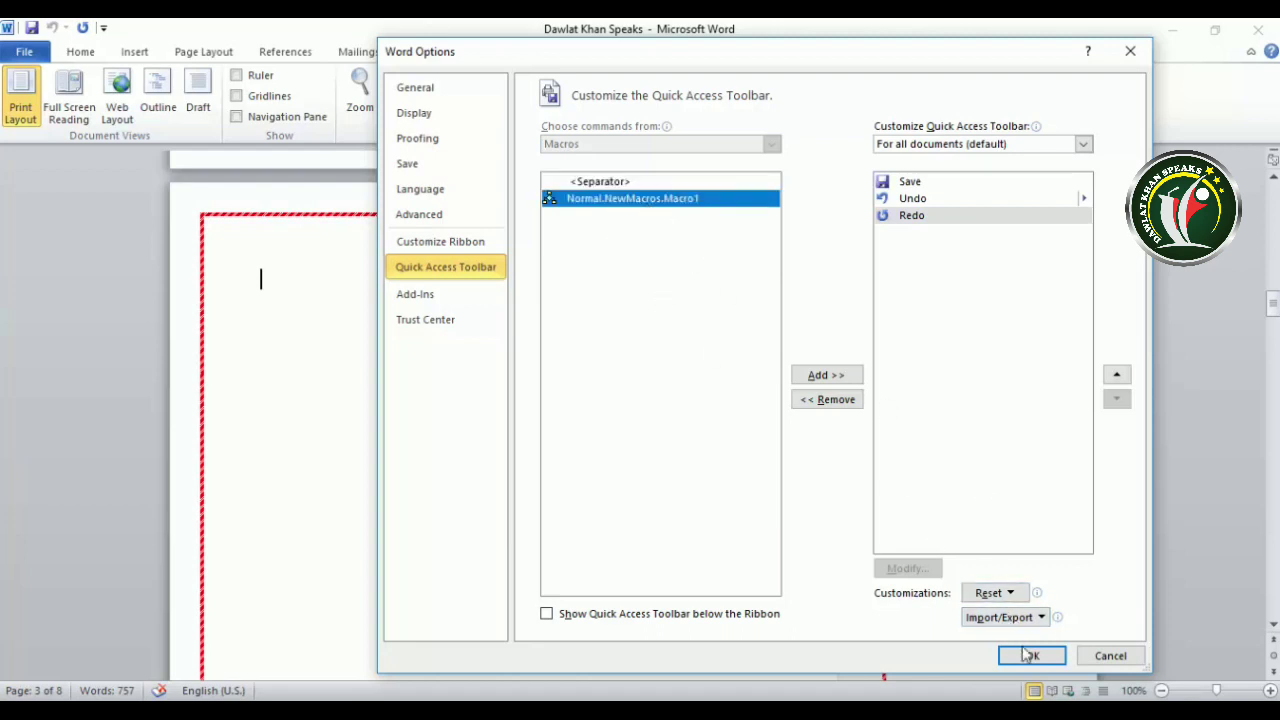
left_click(824, 377)
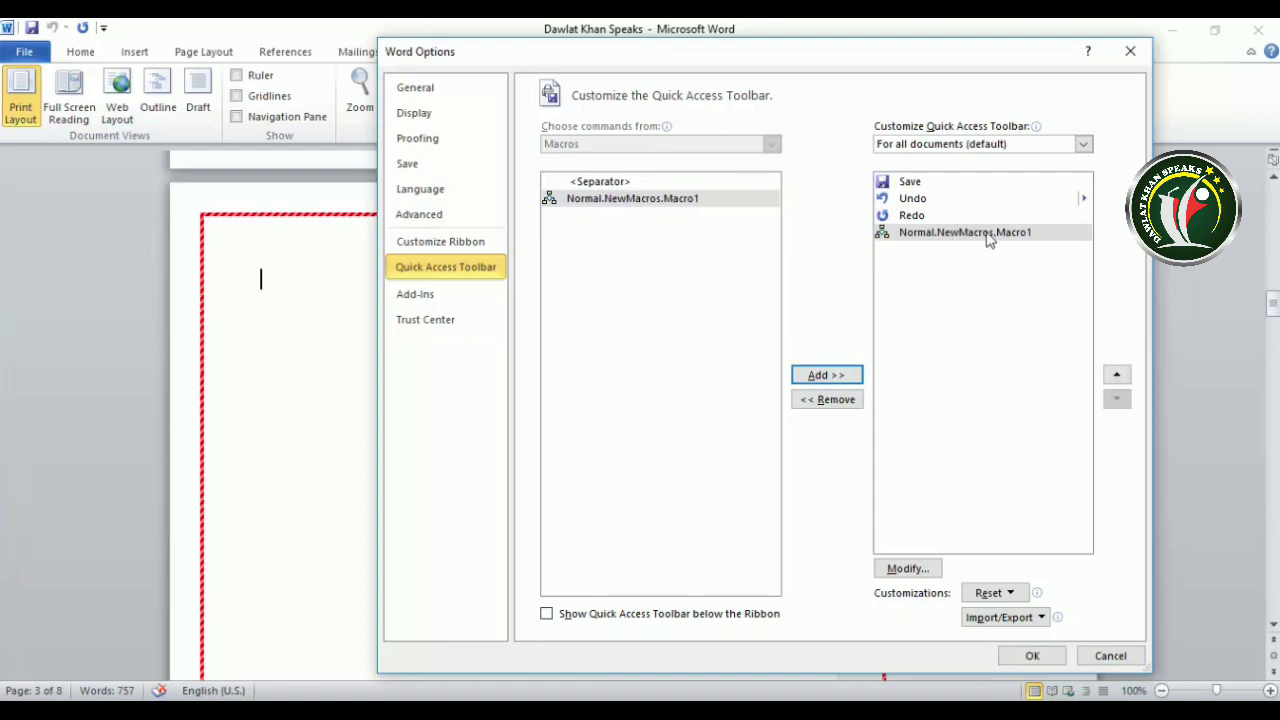
left_click(1030, 655)
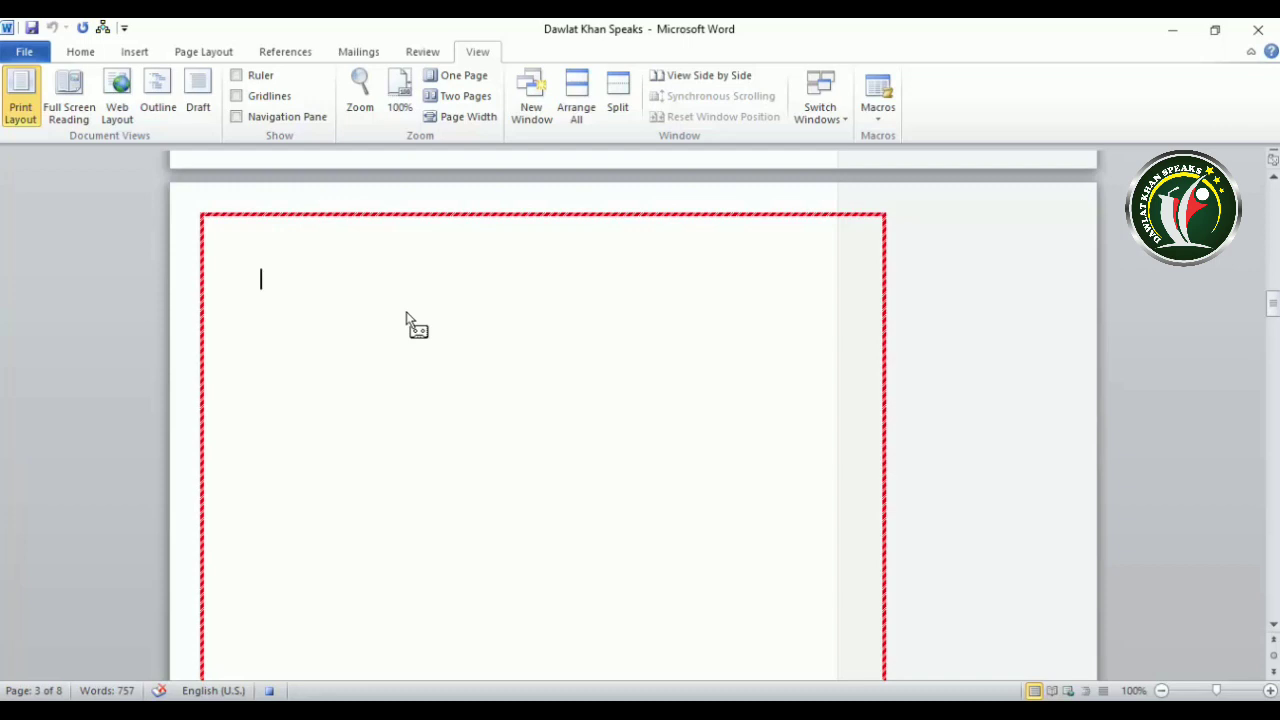
left_click(80, 51)
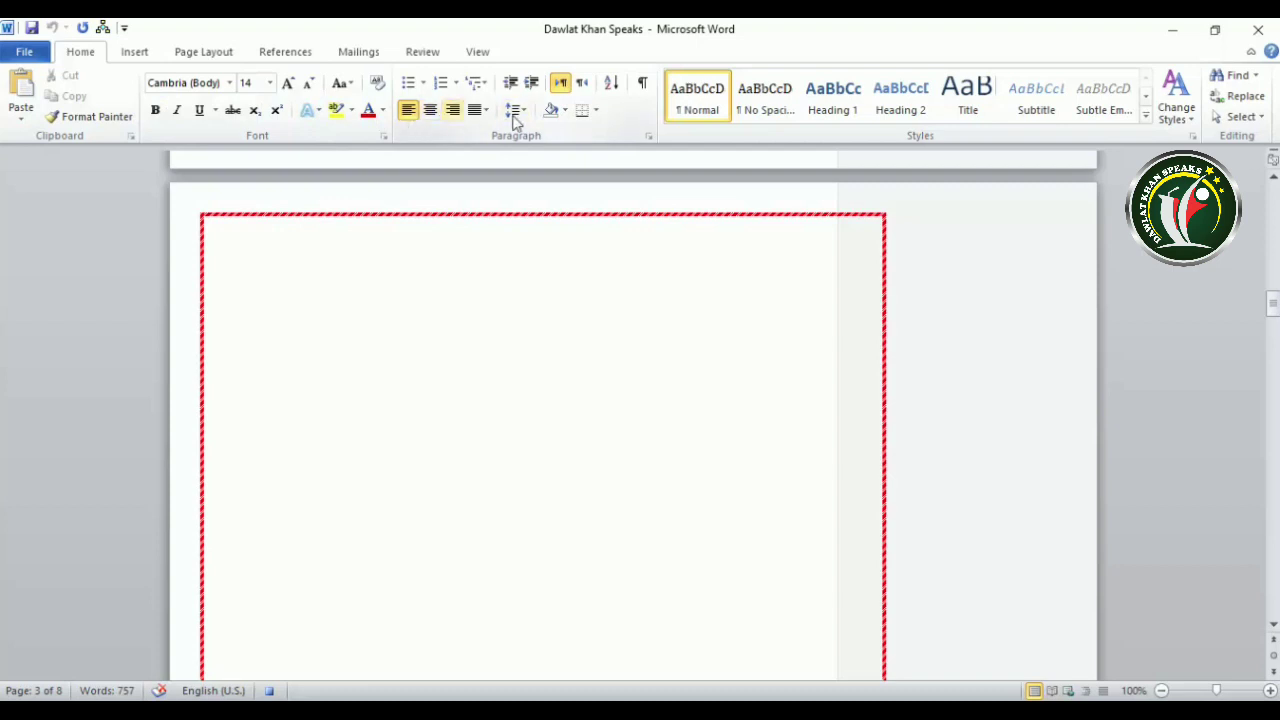
left_click(597, 111)
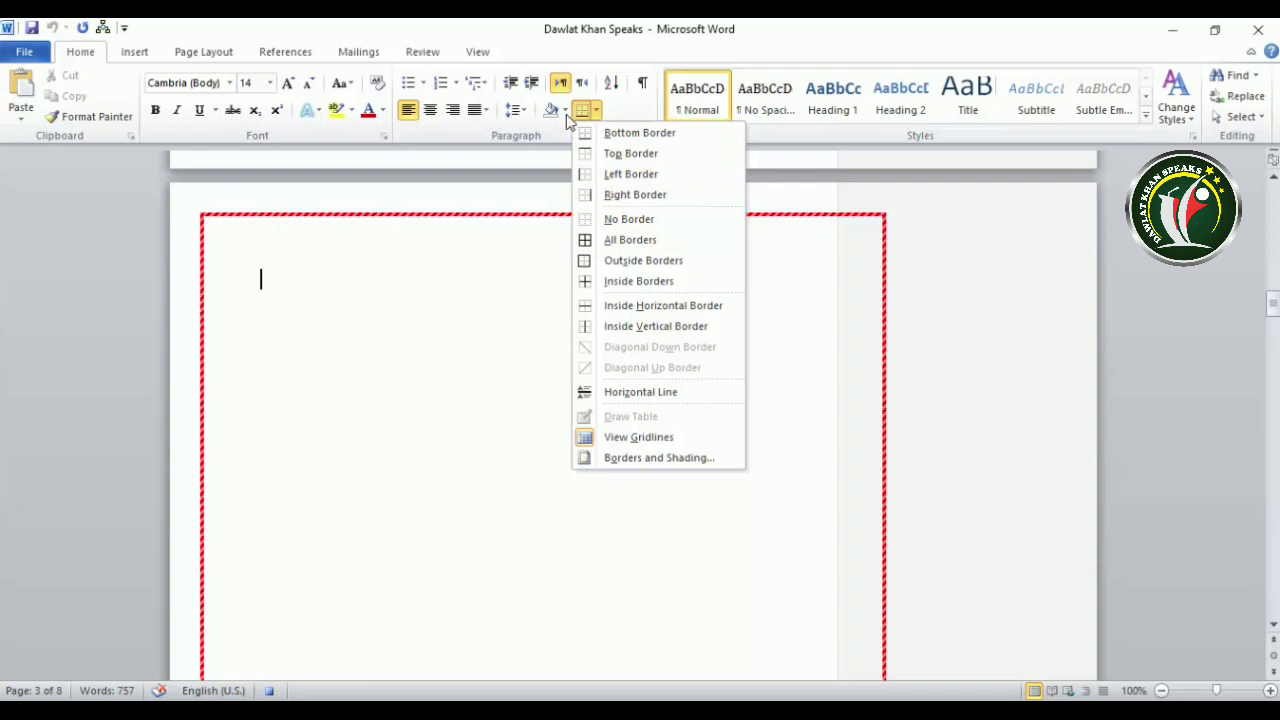
Insert a table with three columns and three rows on page 3 while the macro records
left_click(134, 51)
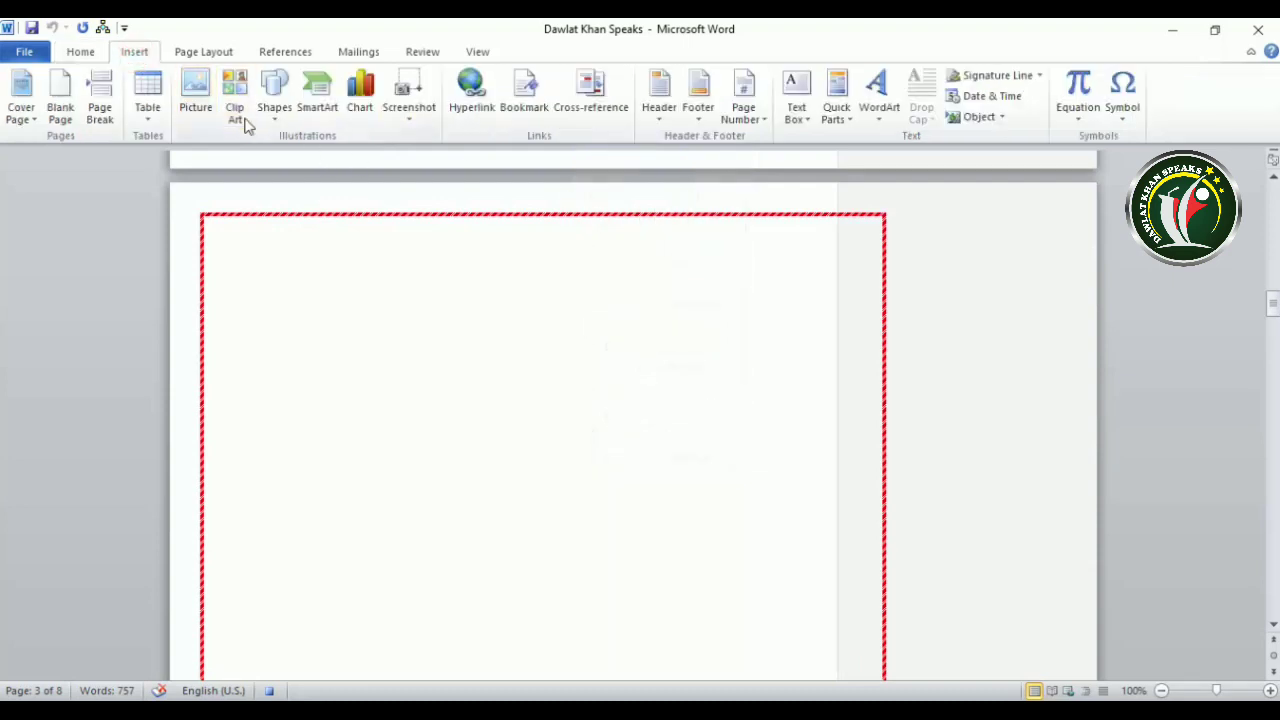
left_click(150, 112)
left_click(181, 190)
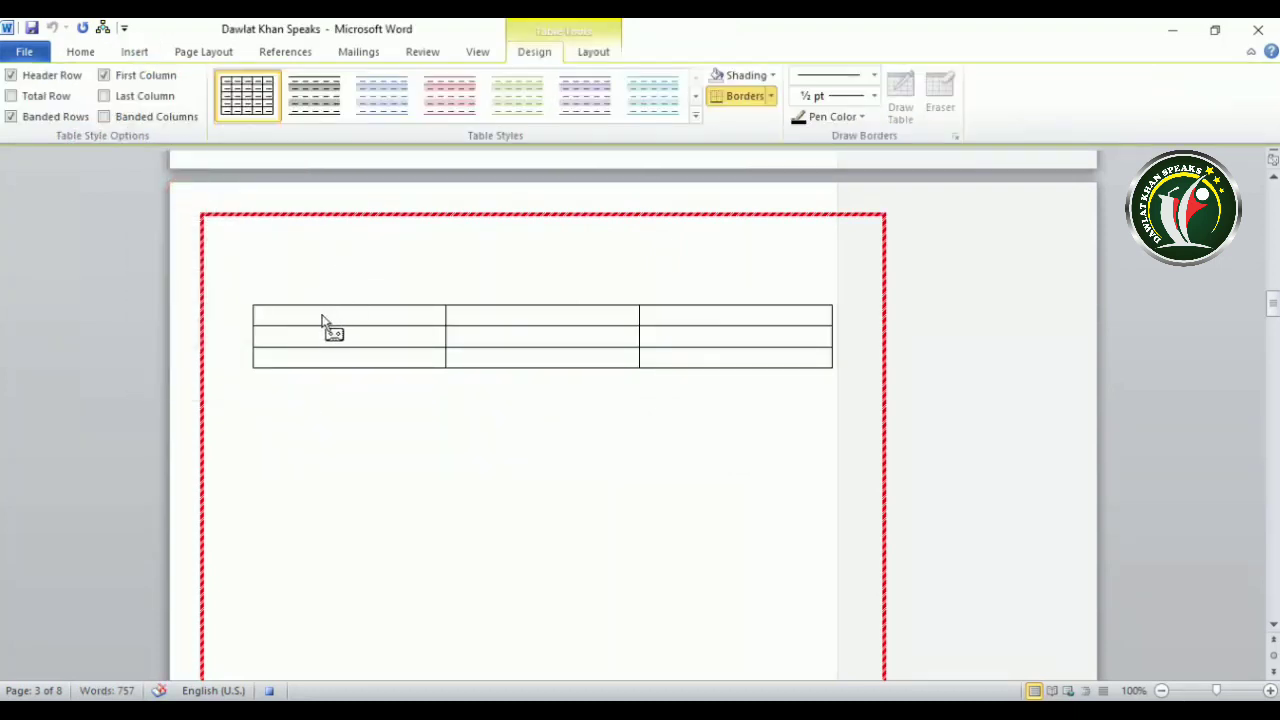
Fill the table's first row with the sample text khan, khaklsdf and kjl
type("1khankhaklsdf")
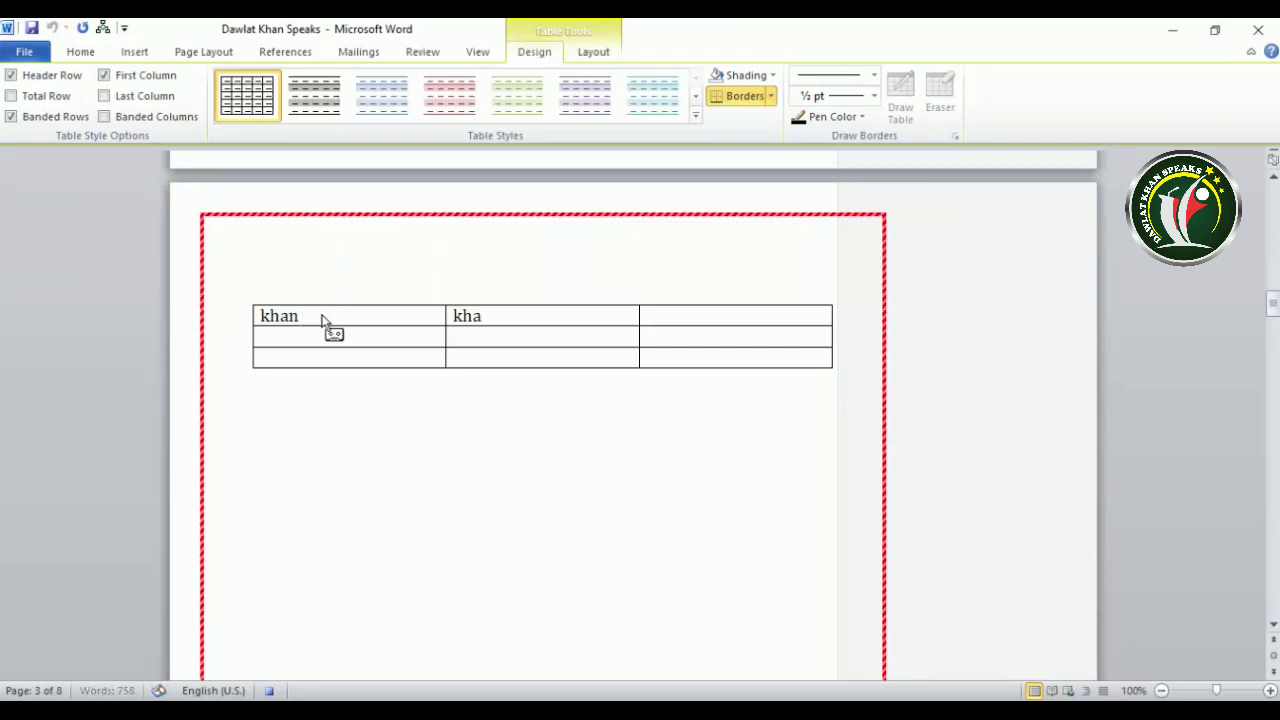
key("Tab")
type("kjl")
key("Tab")
Fill the table's second row with lkjl, lkljl, lkjl and the third row with jl, lkj, ljlkj
type("lkjl")
key("Tab")
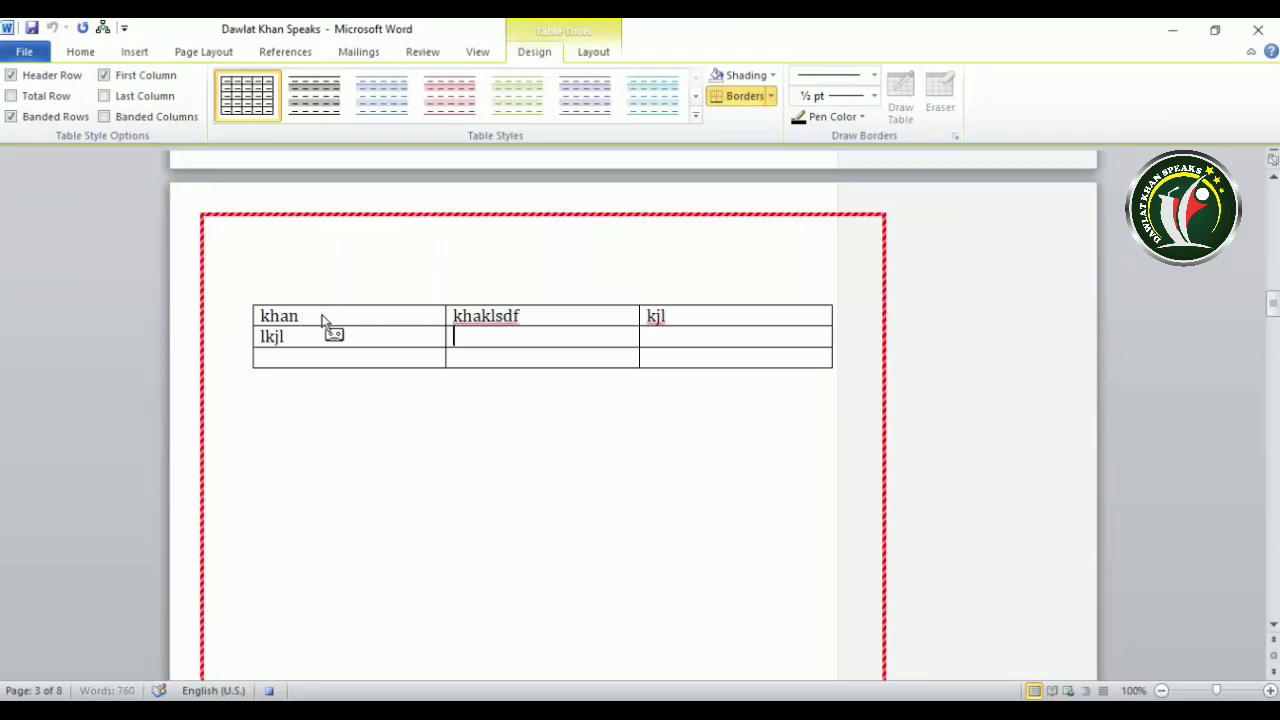
type("lkjl")
key("Tab")
type("lkjl")
key("Tab")
type("jl")
key("Tab")
type("lkj\tljlkj")
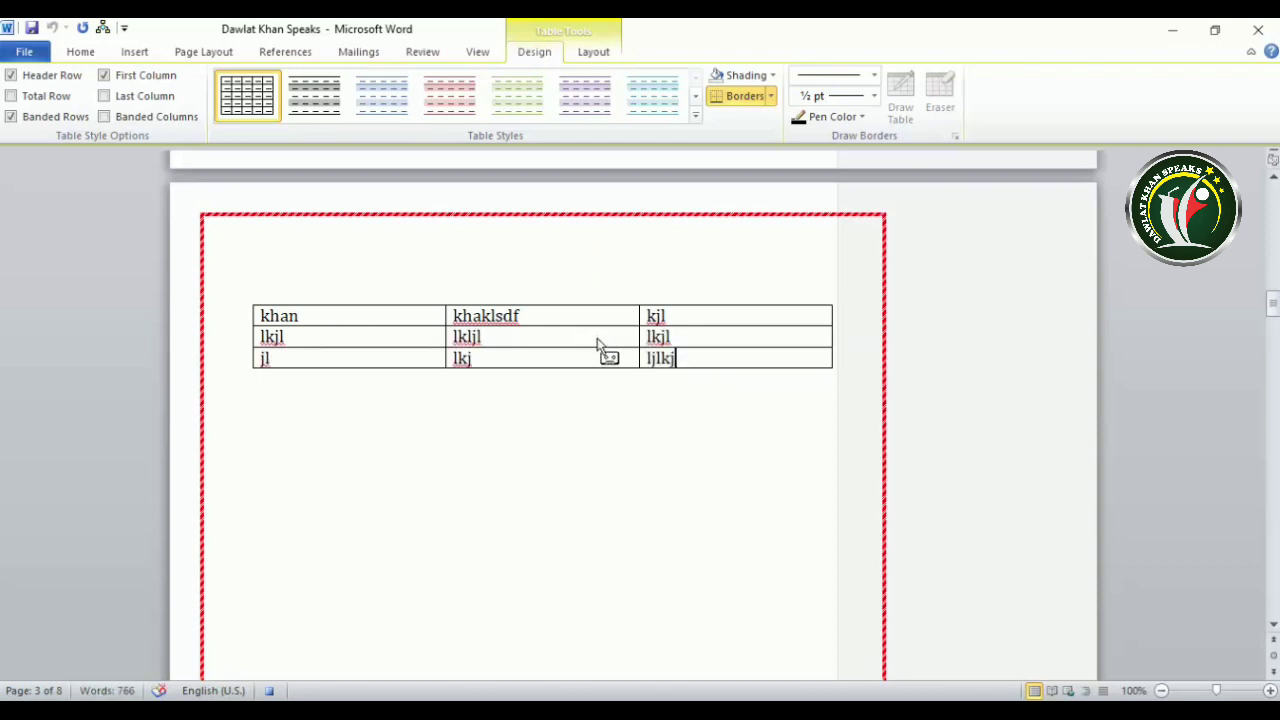
left_click(600, 440)
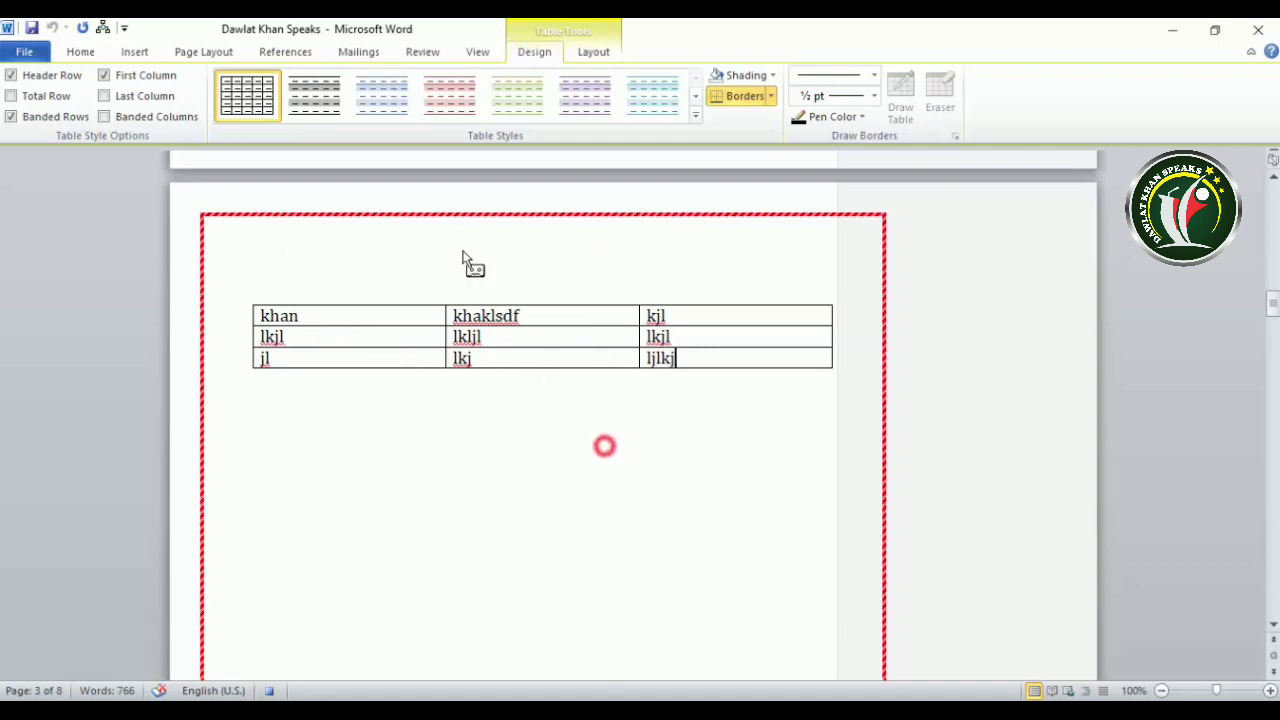
Stop recording the macro now that the table is filled in
left_click(80, 51)
left_click(477, 51)
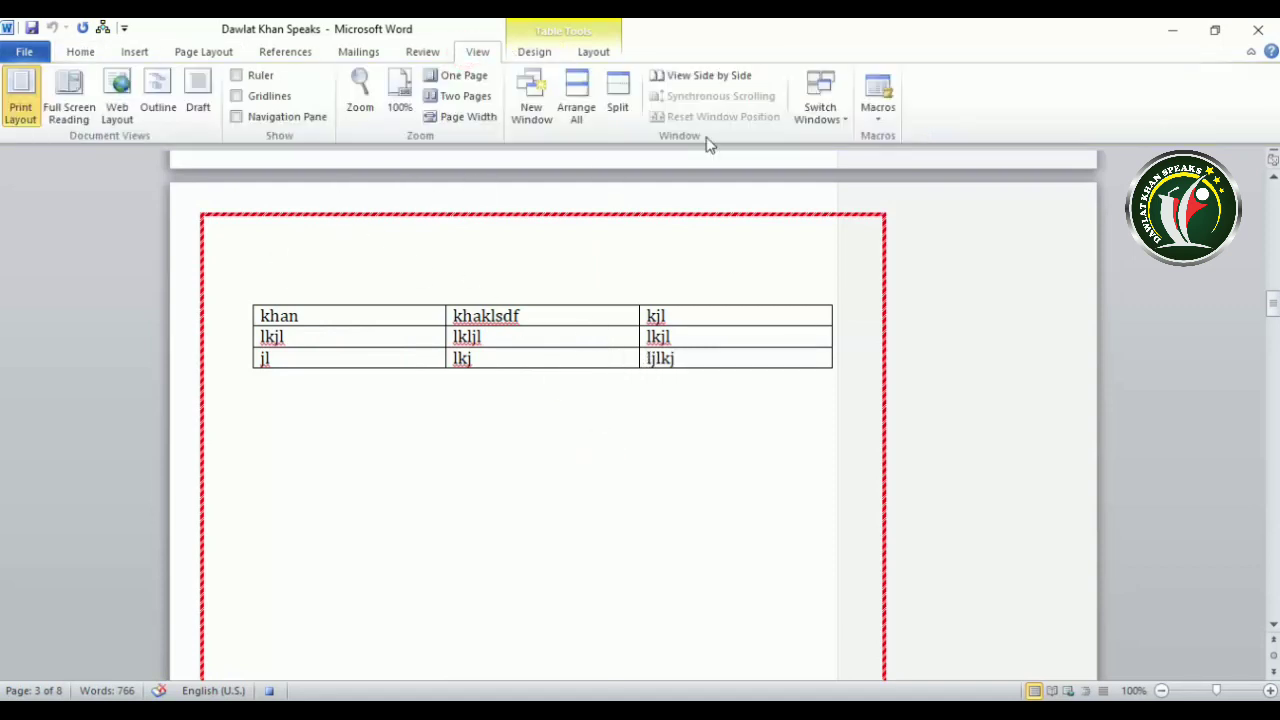
left_click(878, 114)
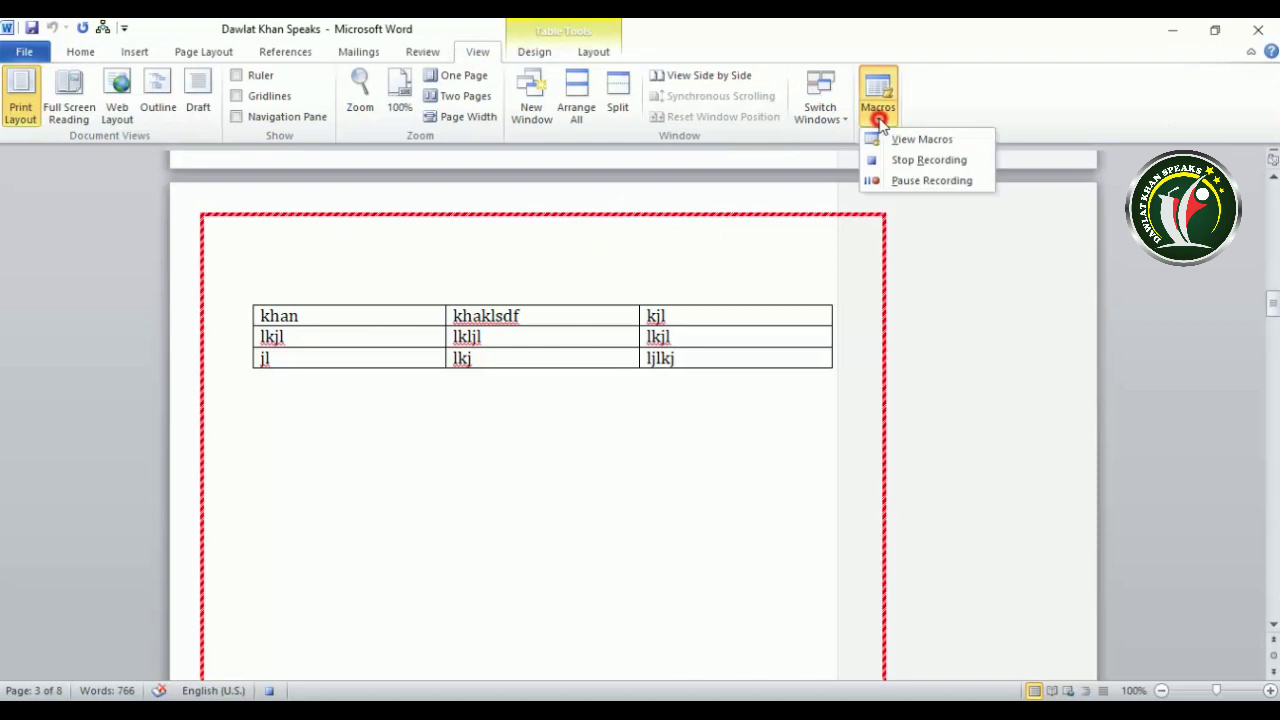
left_click(918, 162)
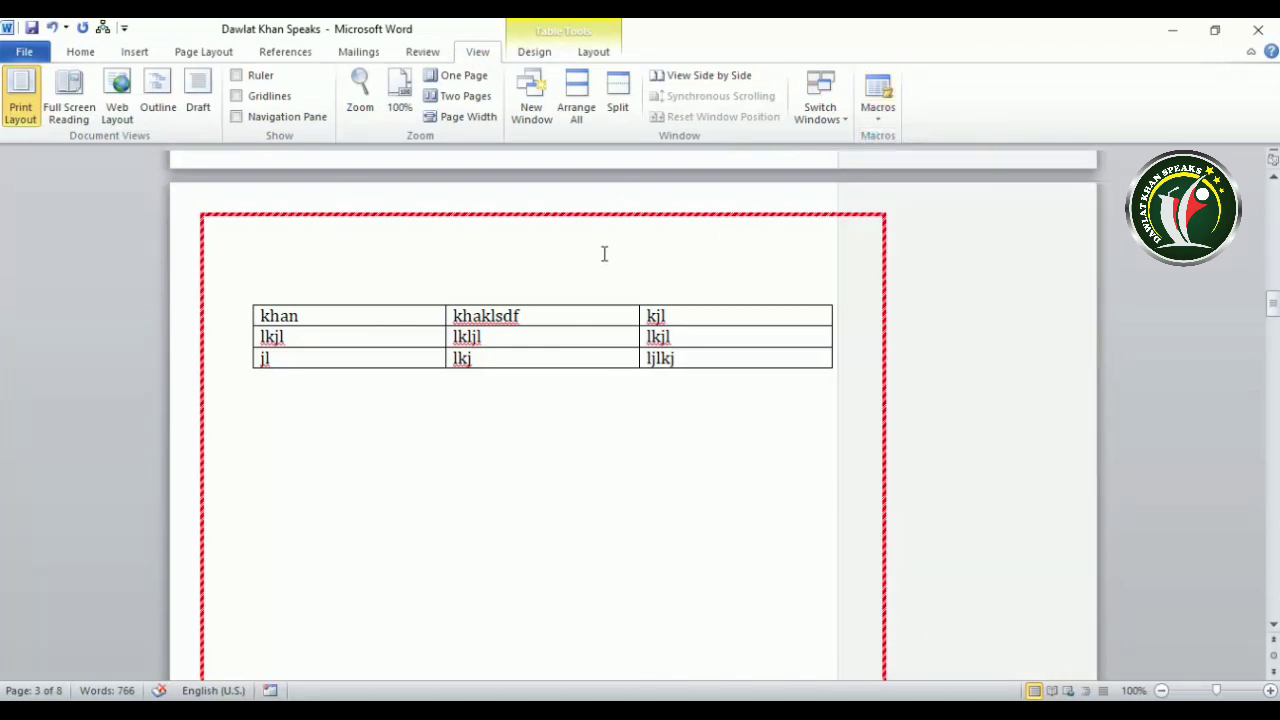
Clear the text from the three-row table on page 3 and remove the whole table
left_click(499, 429)
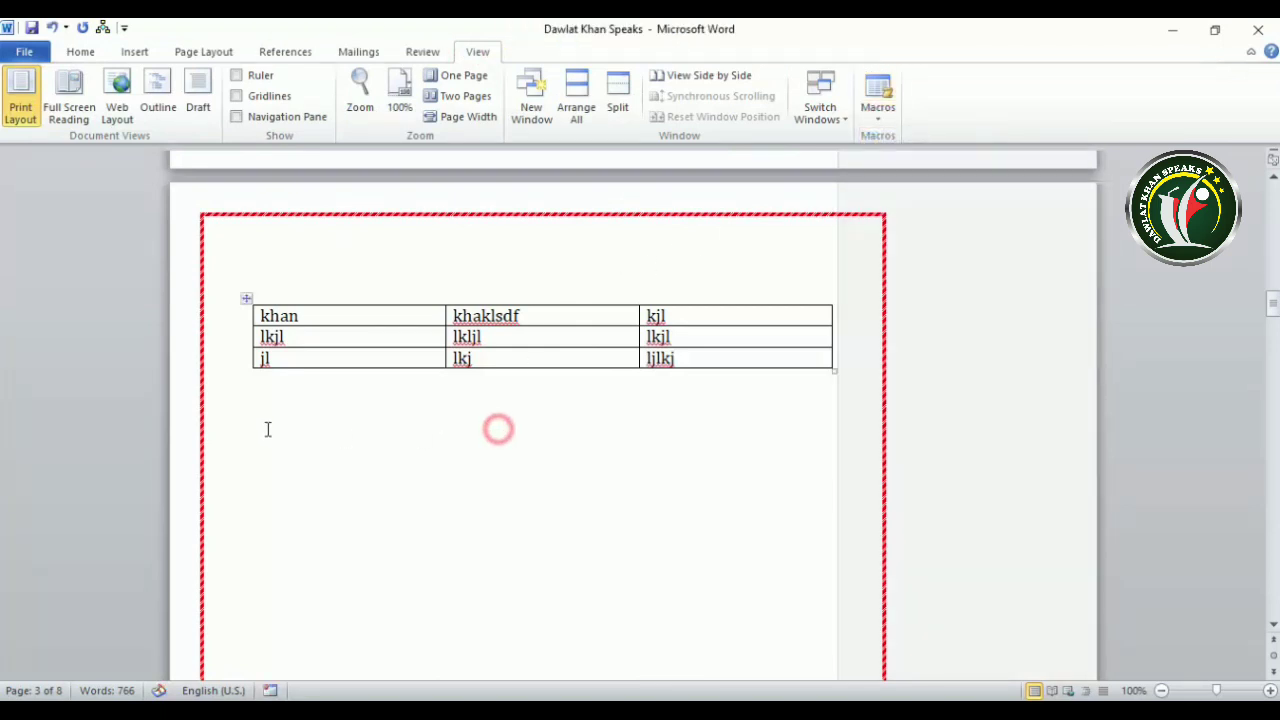
left_click(247, 300)
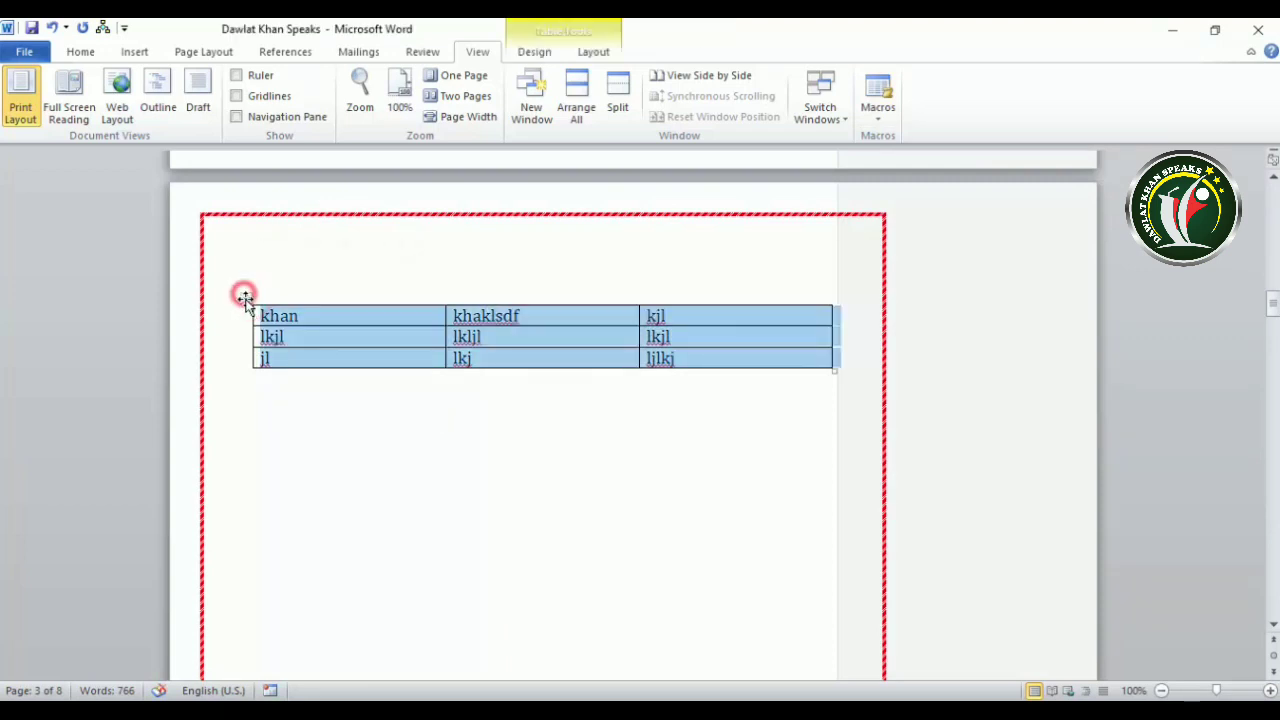
key("Delete")
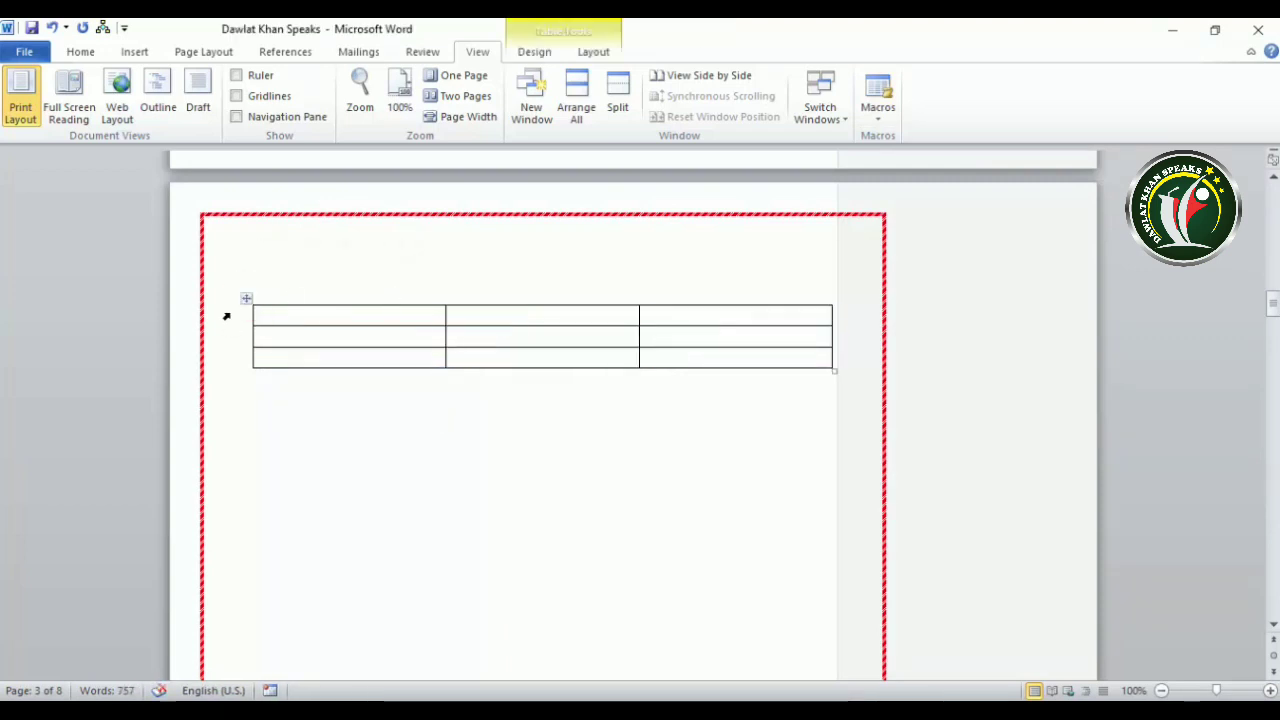
left_click(247, 300)
key("Delete")
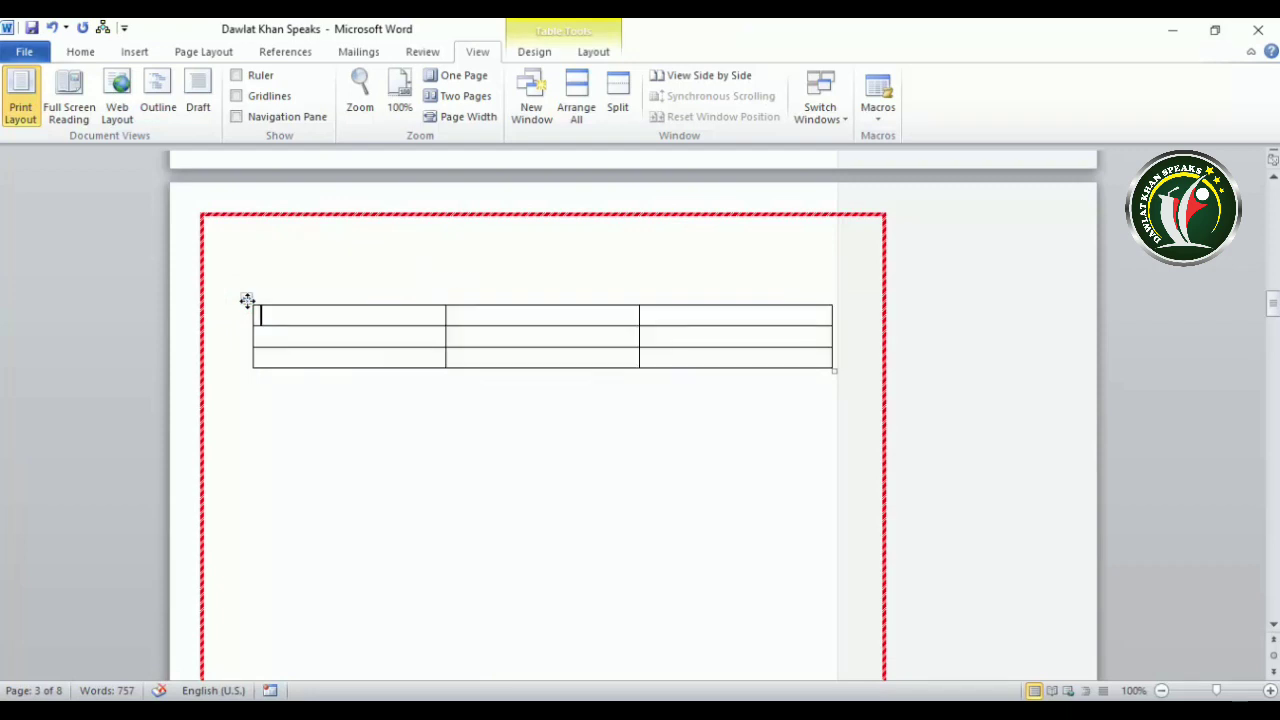
left_click(247, 301)
key("BackSpace")
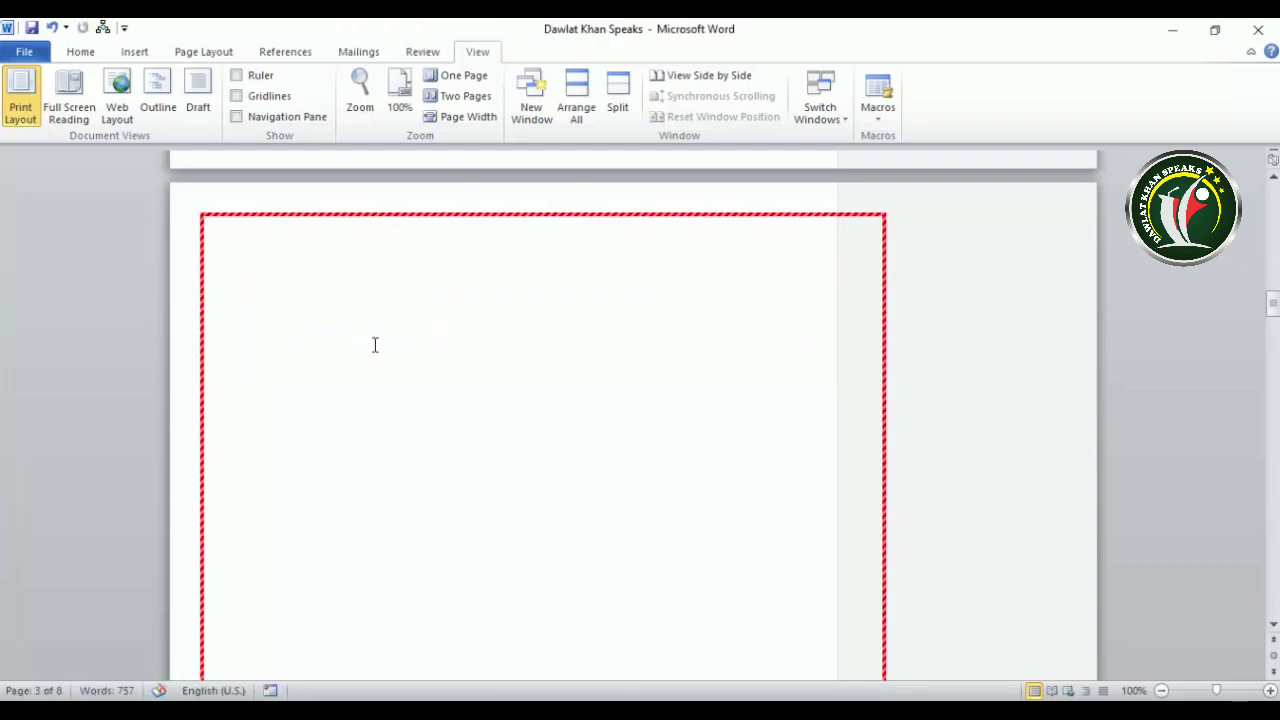
Run Macro1 from the list of saved macros to recreate the filled table on page 3
left_click(884, 107)
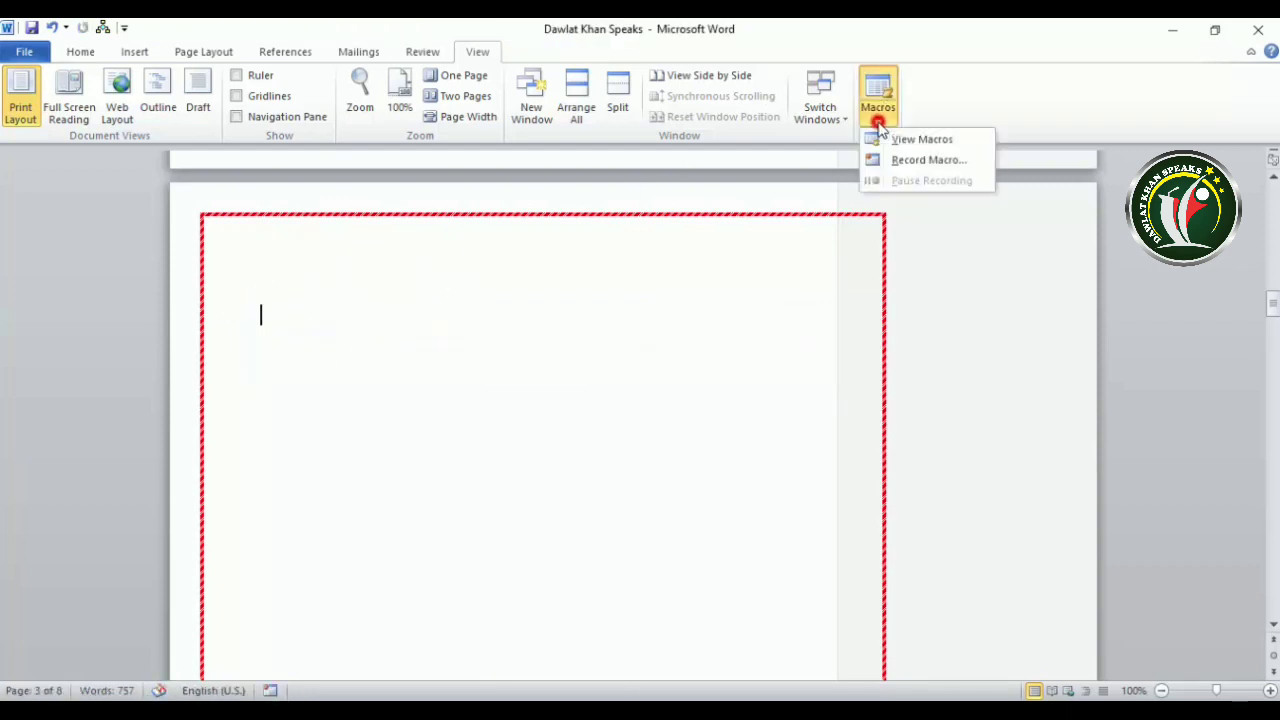
left_click(923, 142)
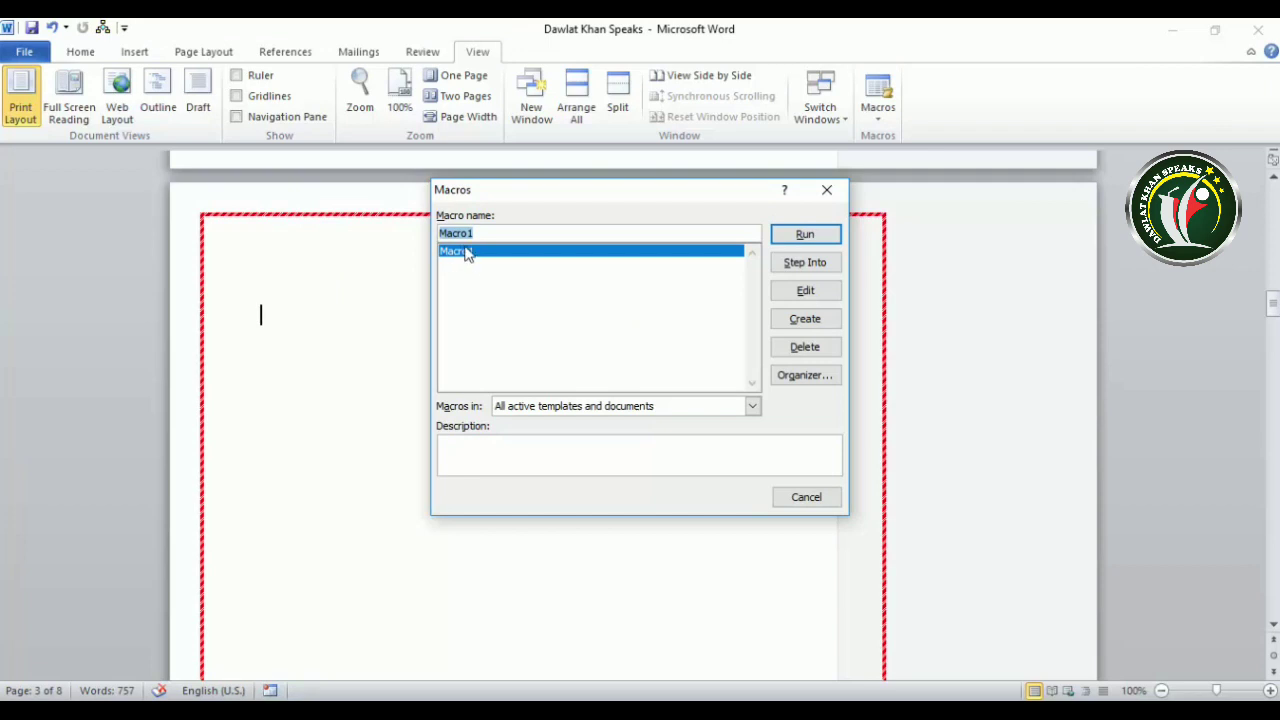
left_click(811, 234)
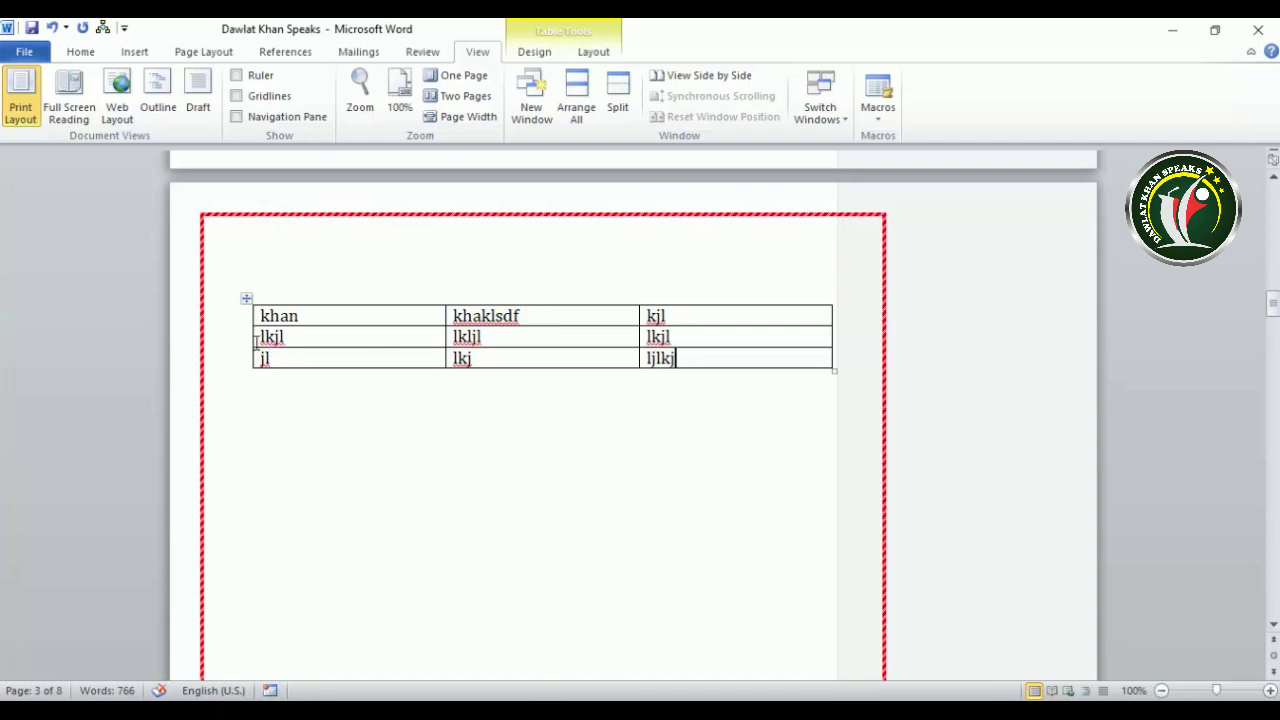
Empty the macro-generated table on page 3 and delete it completely
left_click(246, 298)
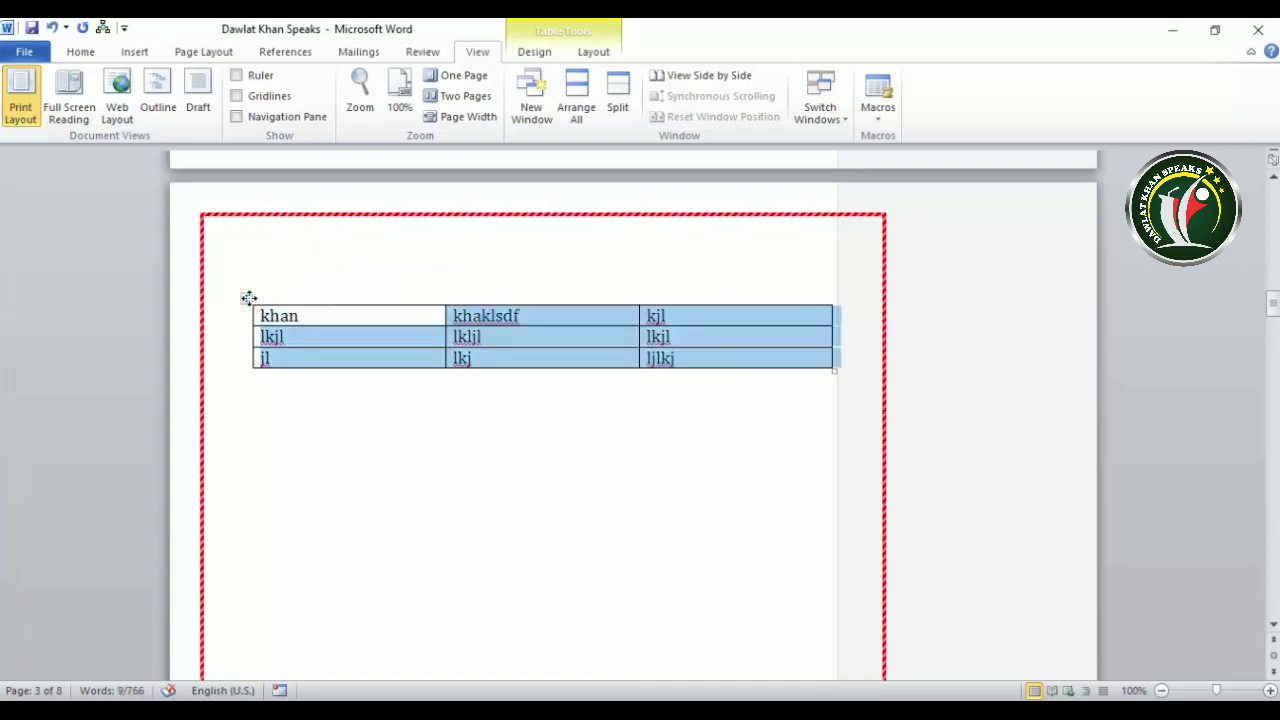
key("Delete")
left_click(245, 298)
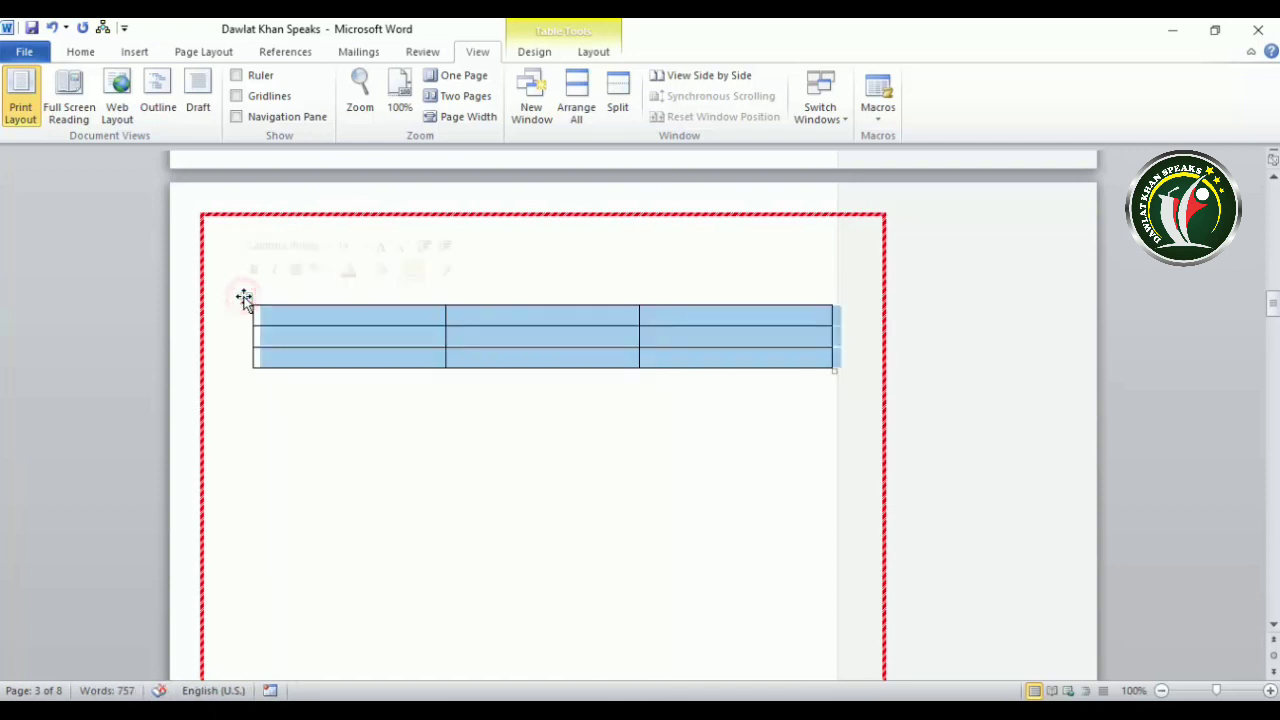
key("BackSpace")
left_click(878, 105)
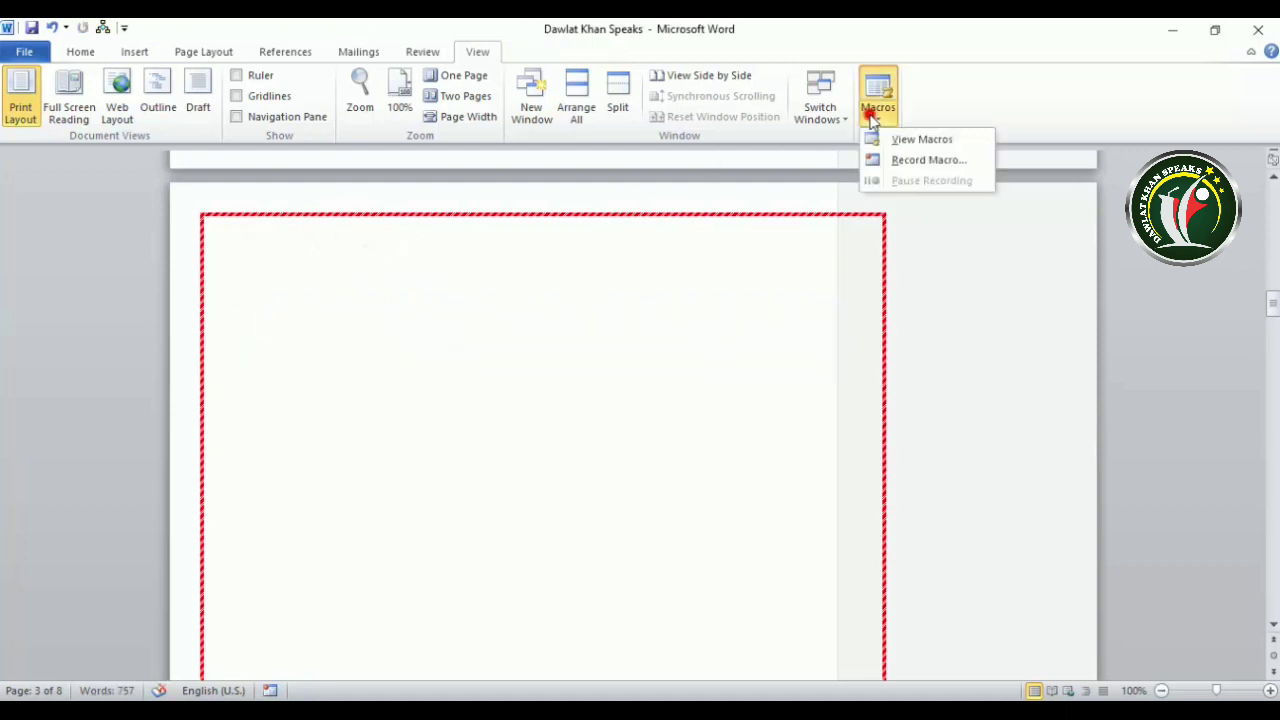
left_click(920, 162)
left_click(777, 462)
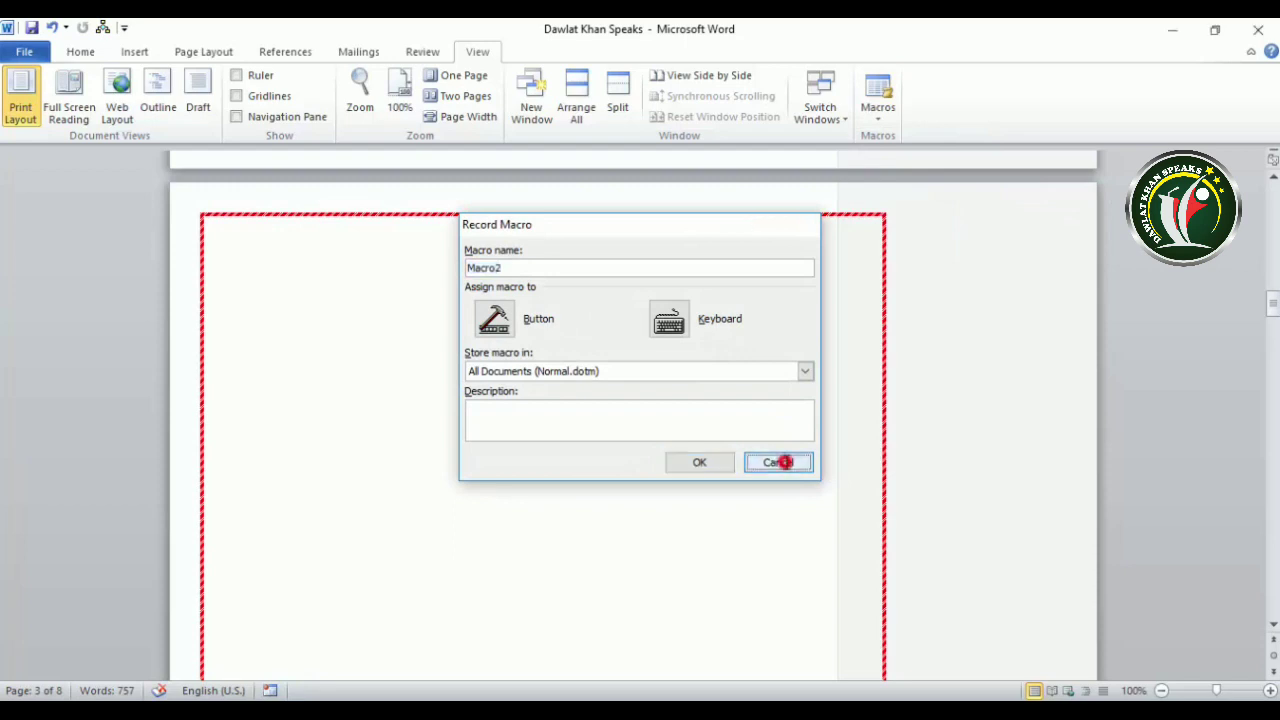
Examine NewMacros in the macro Organizer, including its rename option, and close the Organizer without changing anything
left_click(877, 114)
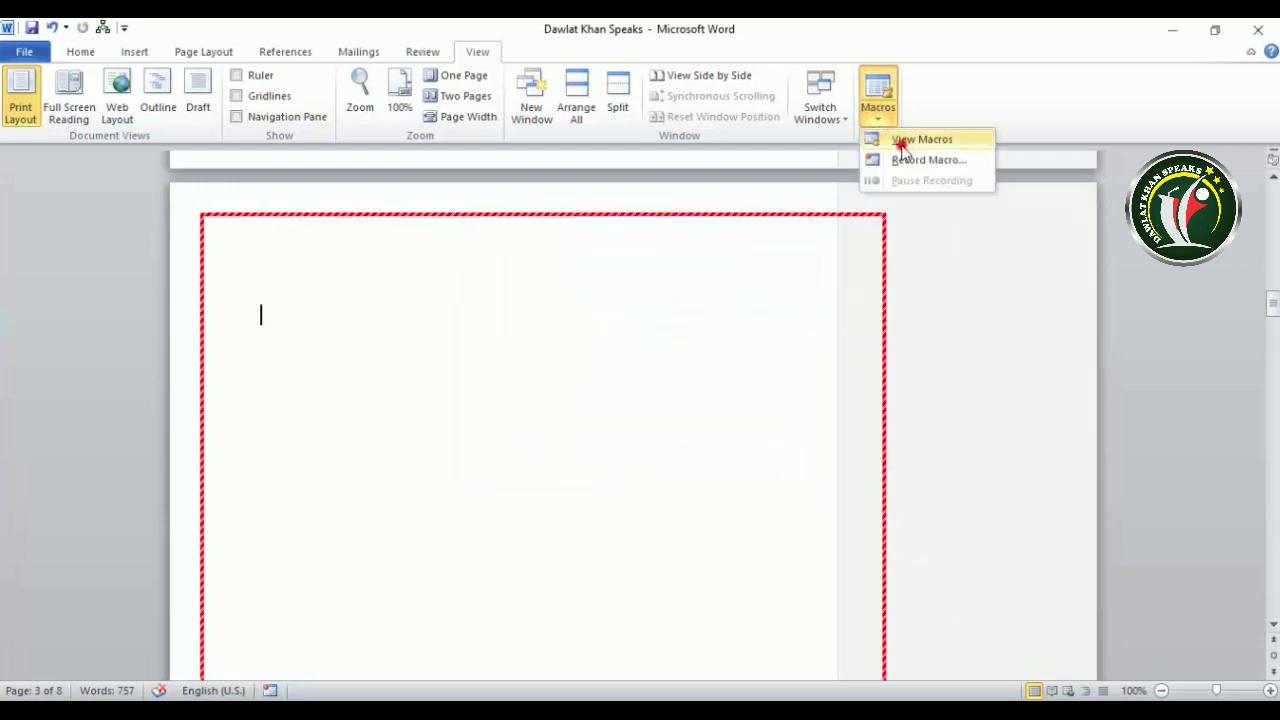
left_click(900, 140)
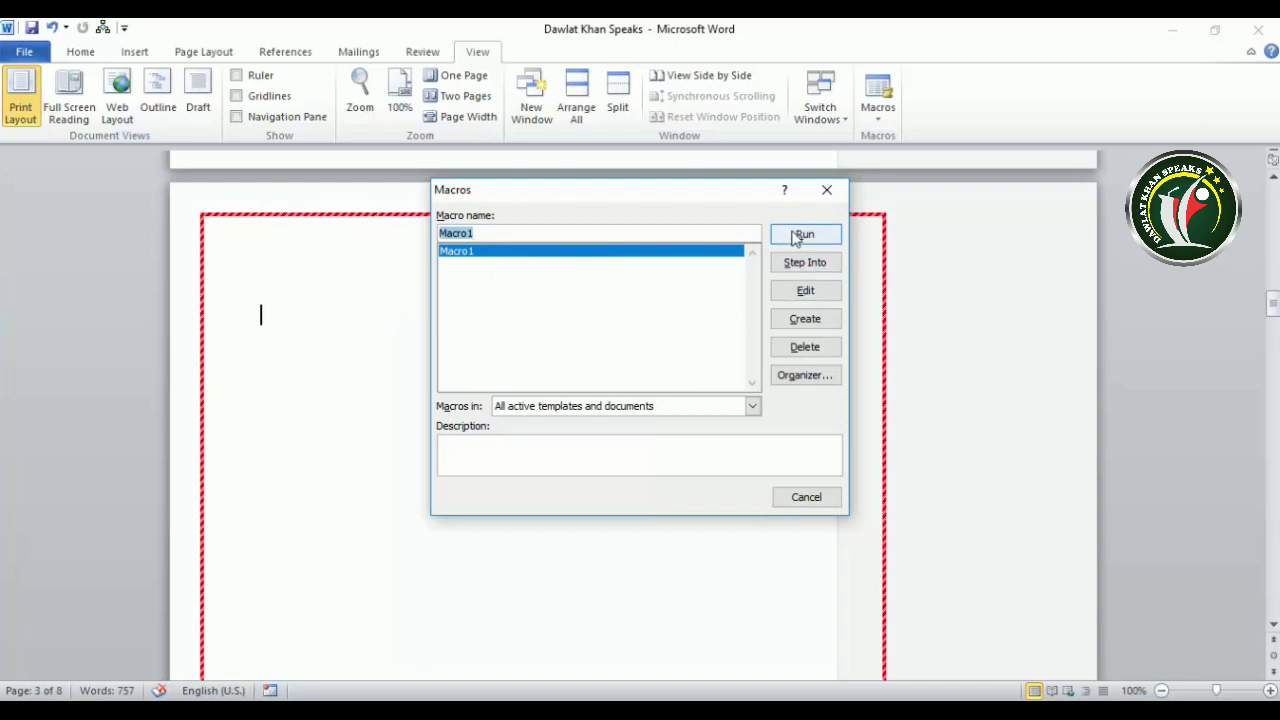
left_click(808, 374)
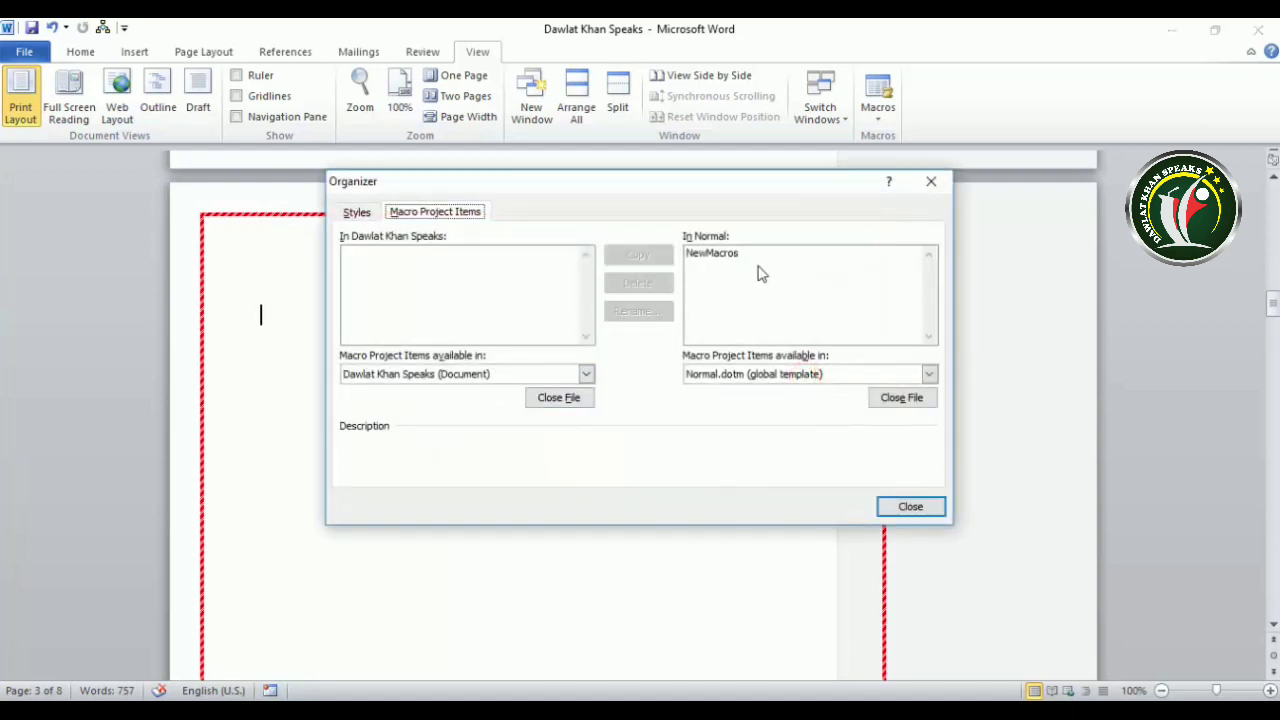
left_click(752, 254)
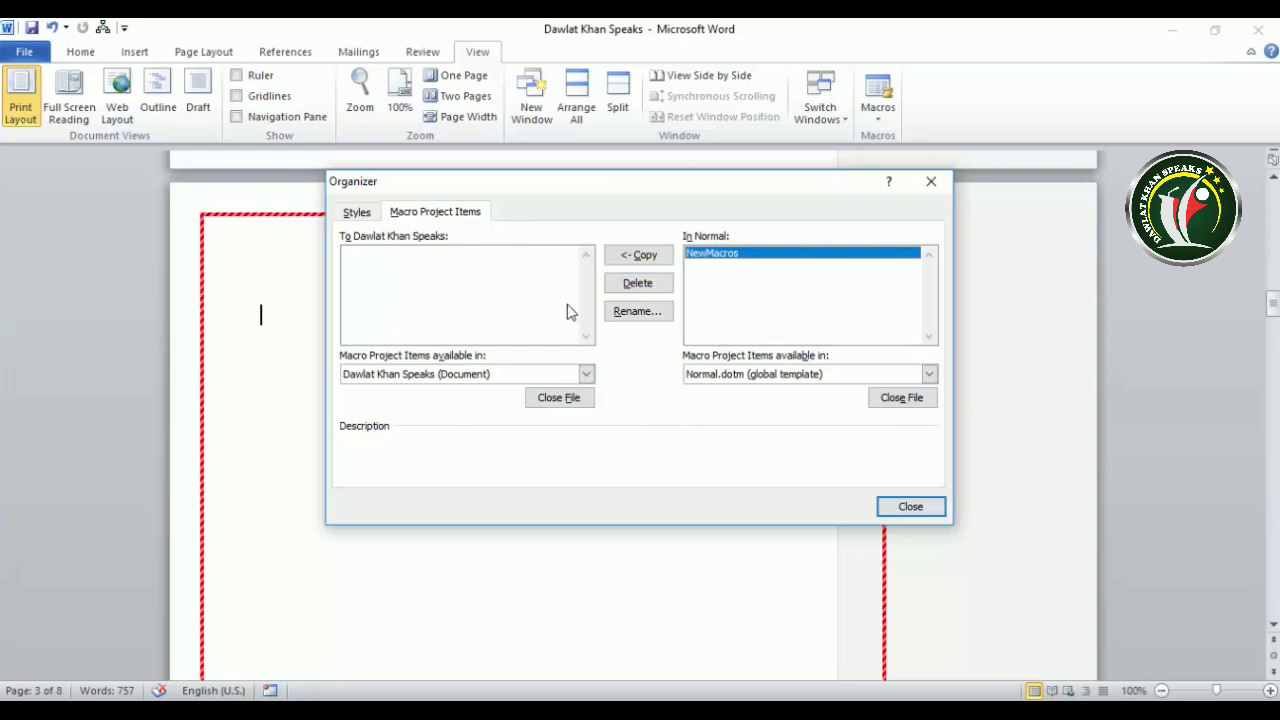
left_click(650, 311)
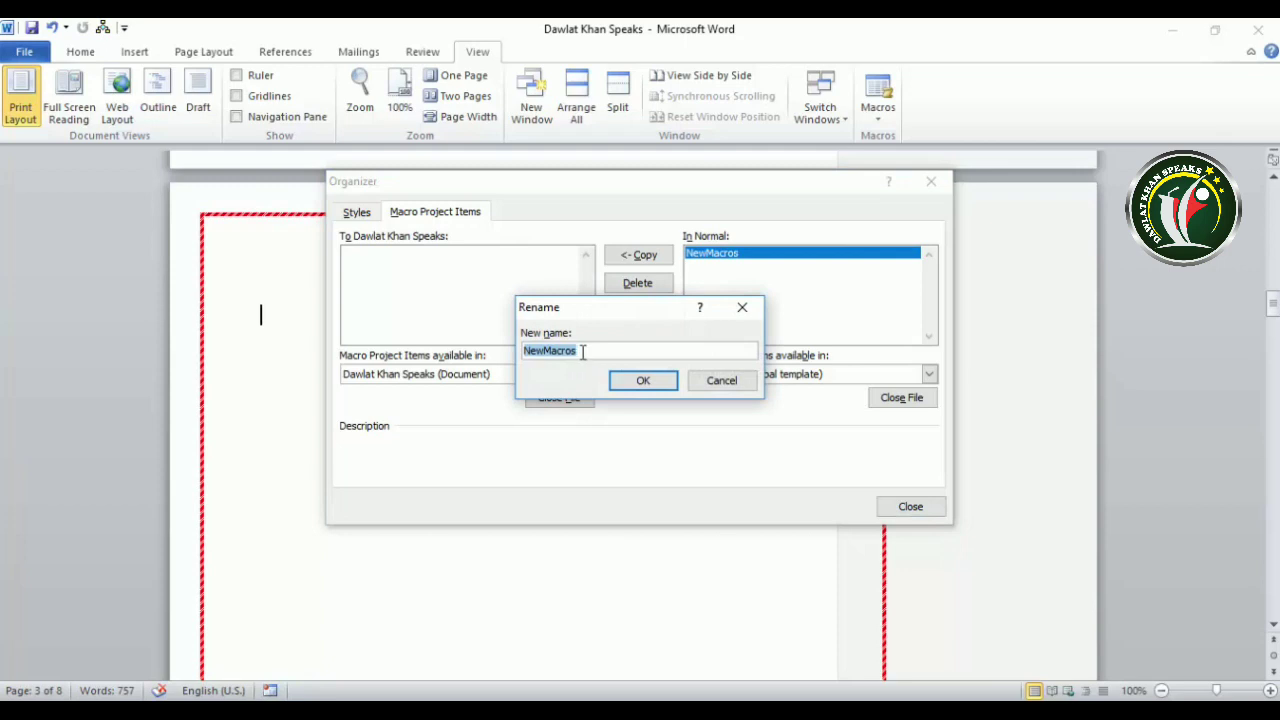
left_click(738, 380)
left_click(909, 508)
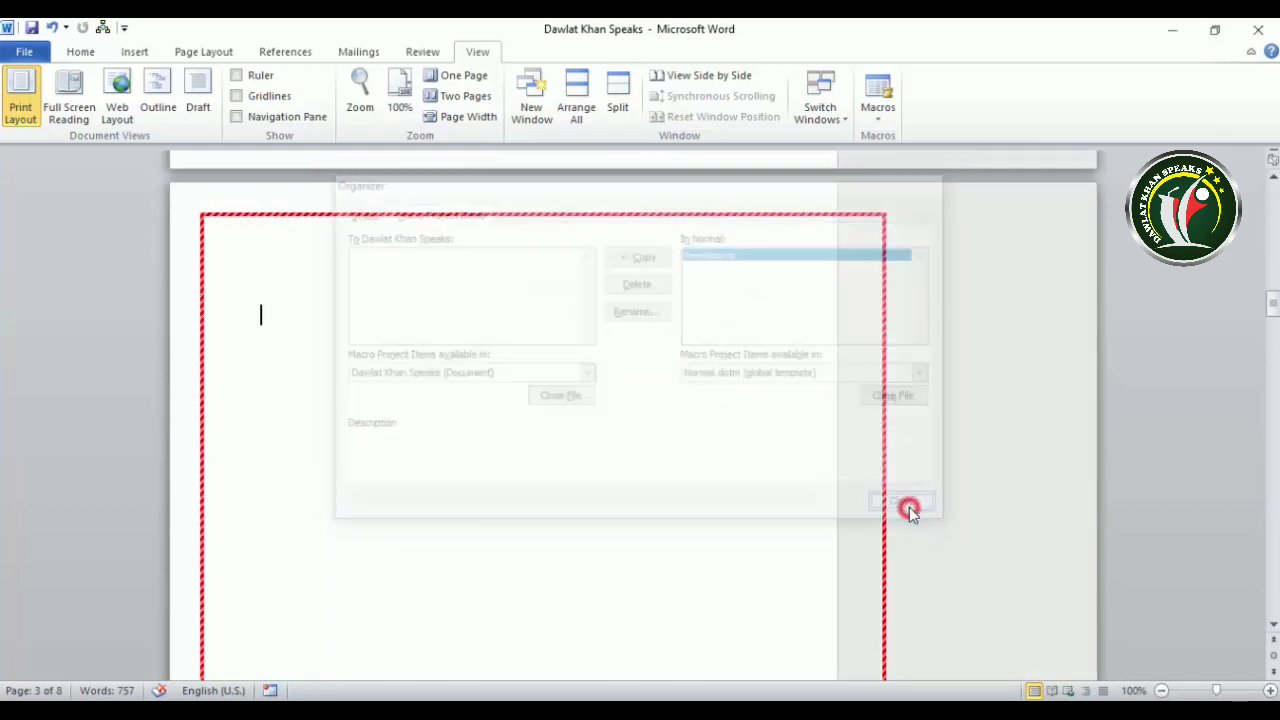
Run the button-assigned table macro from the blank page and check the pages around it
left_click(456, 380)
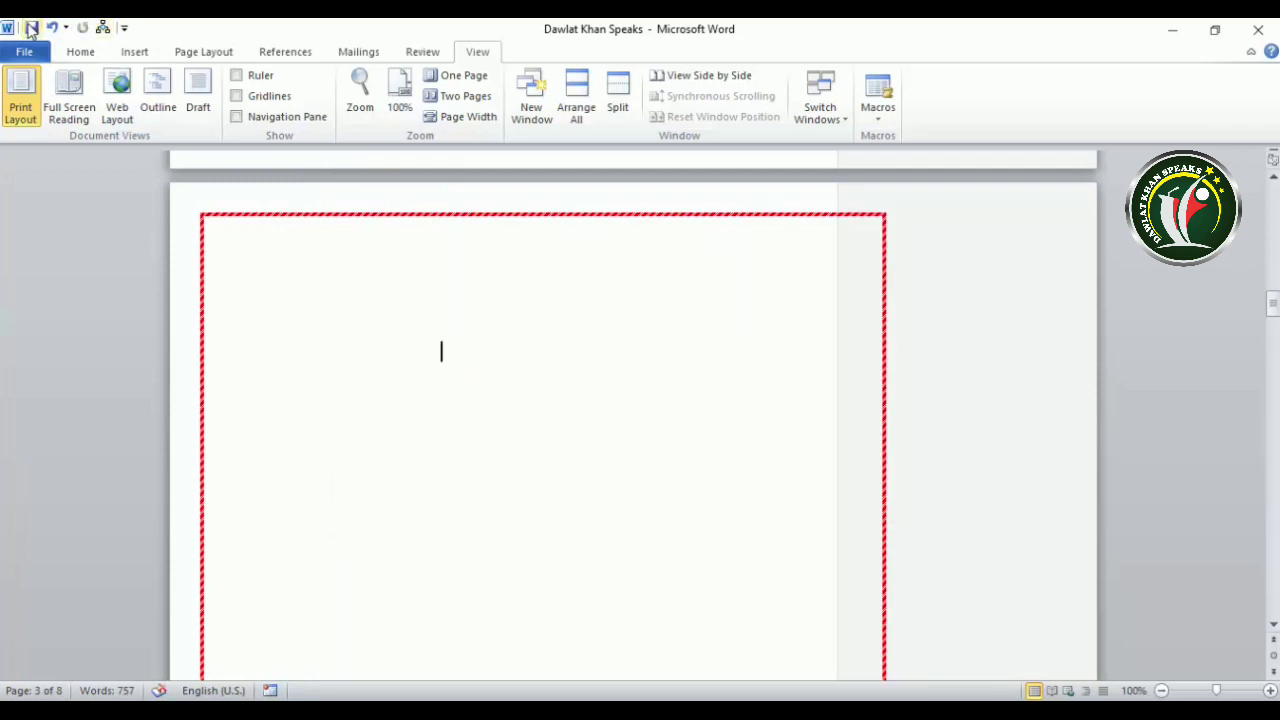
left_click(103, 29)
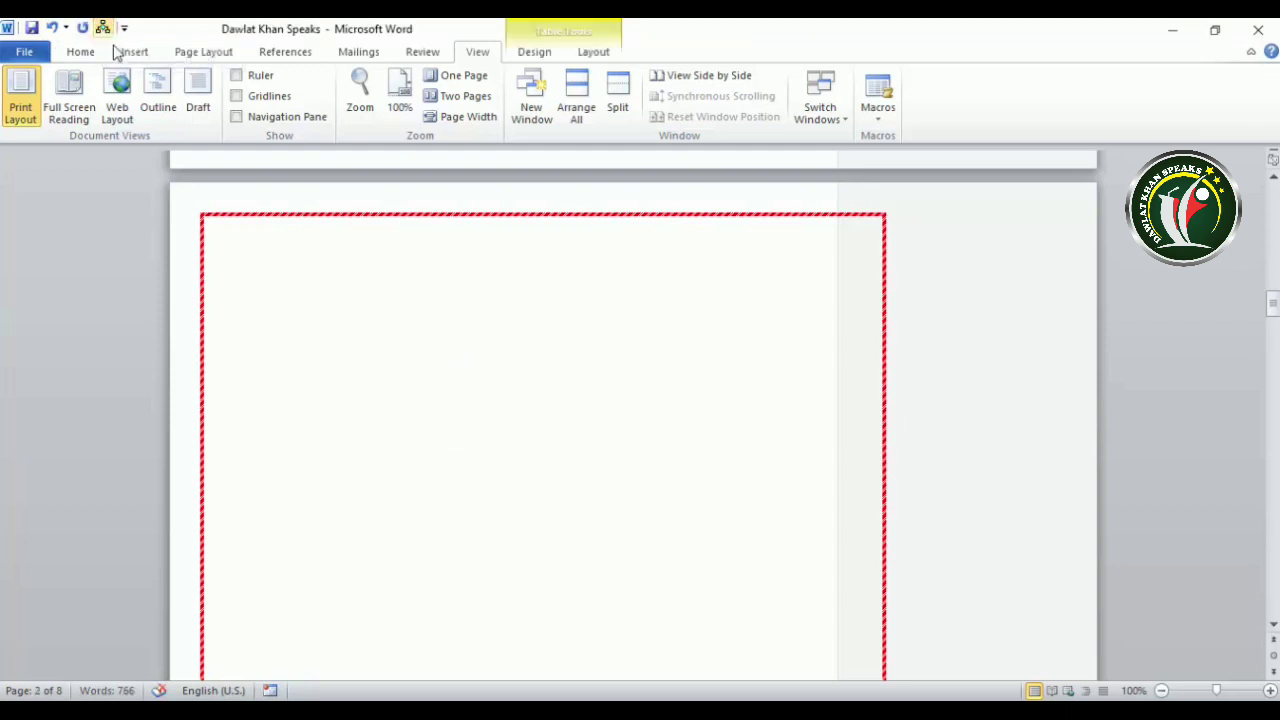
left_click(386, 317)
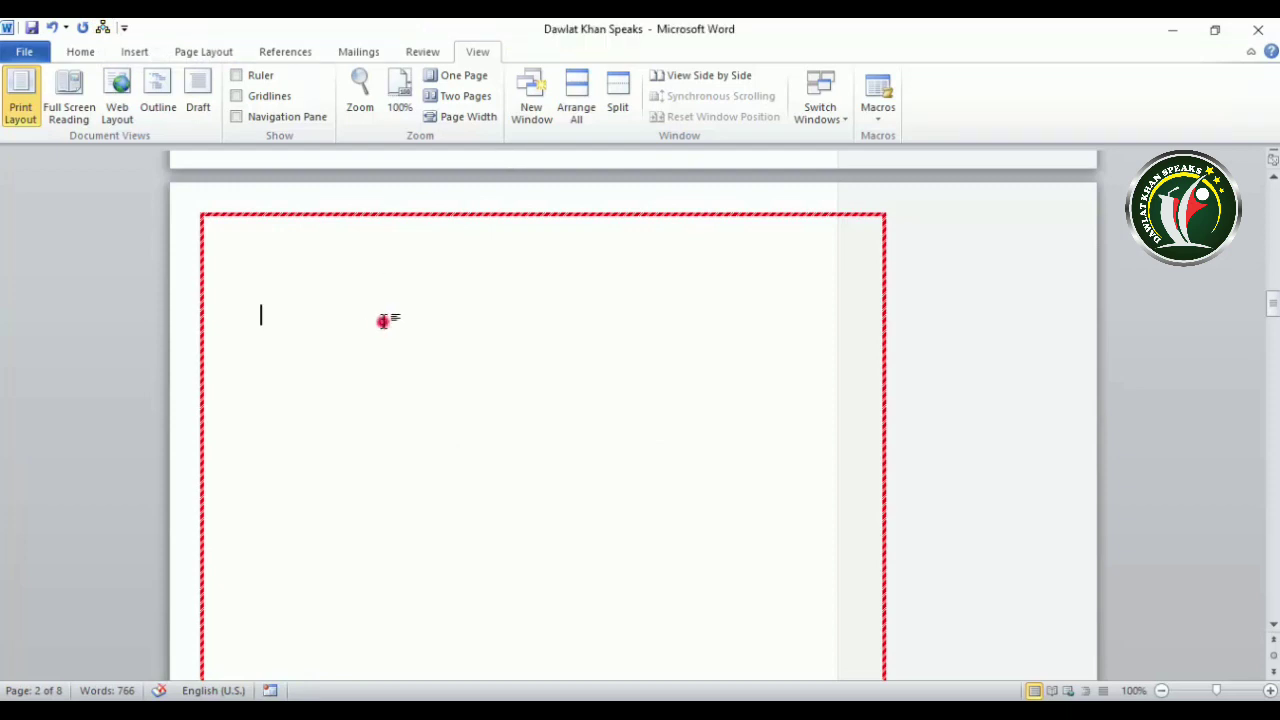
scroll(386, 317, "up", 3)
scroll(386, 317, "down", 3)
Run the button-assigned macro twice on page 3, once on the empty page and again directly below the inserted table
left_click(269, 381)
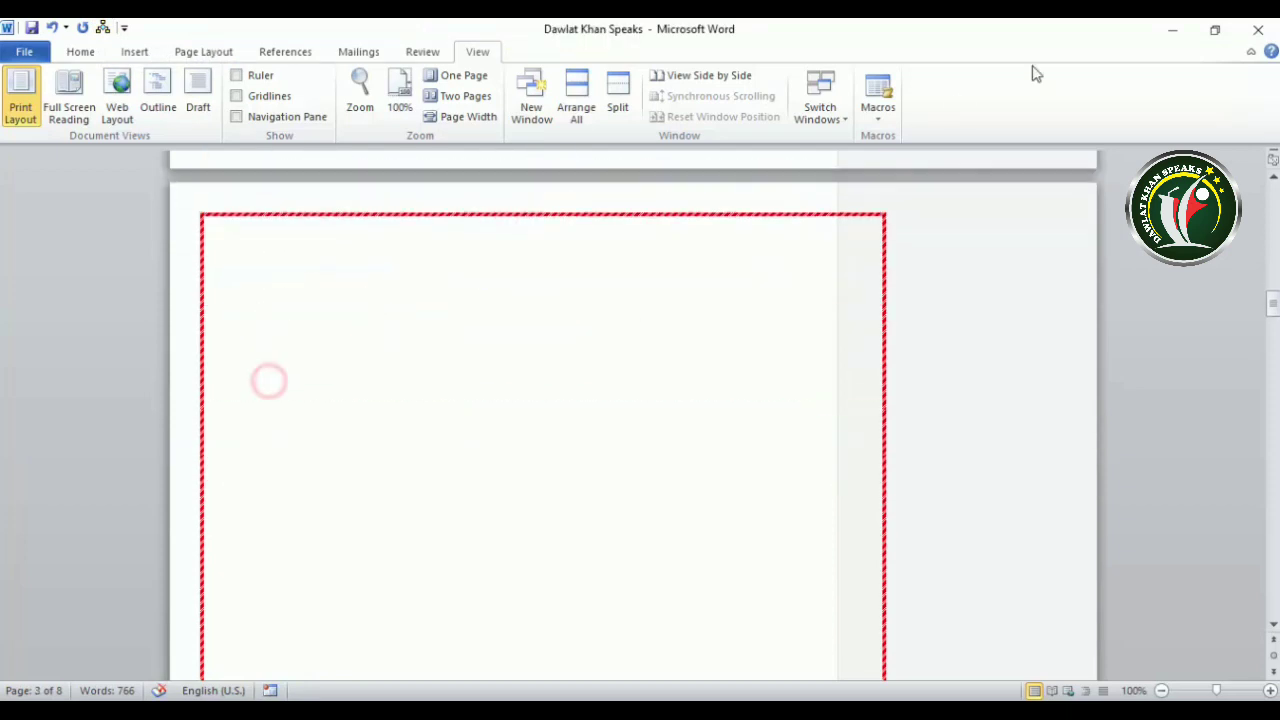
left_click(104, 30)
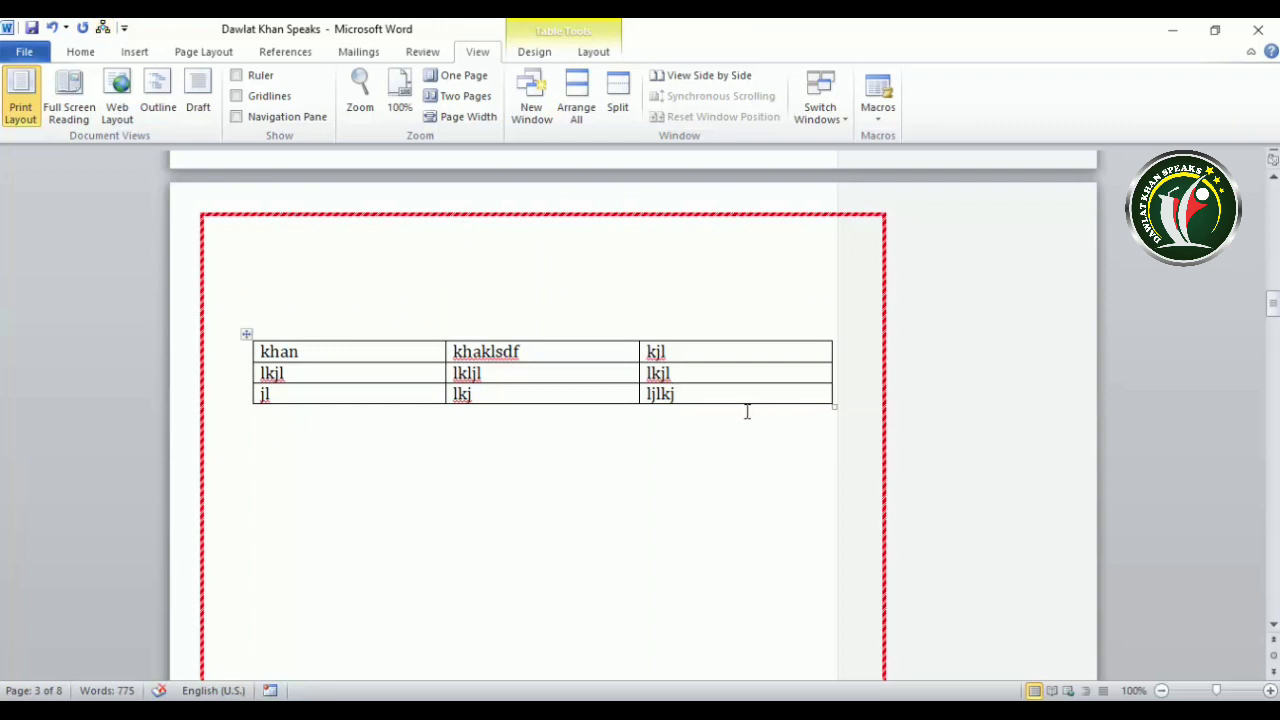
left_click(316, 441)
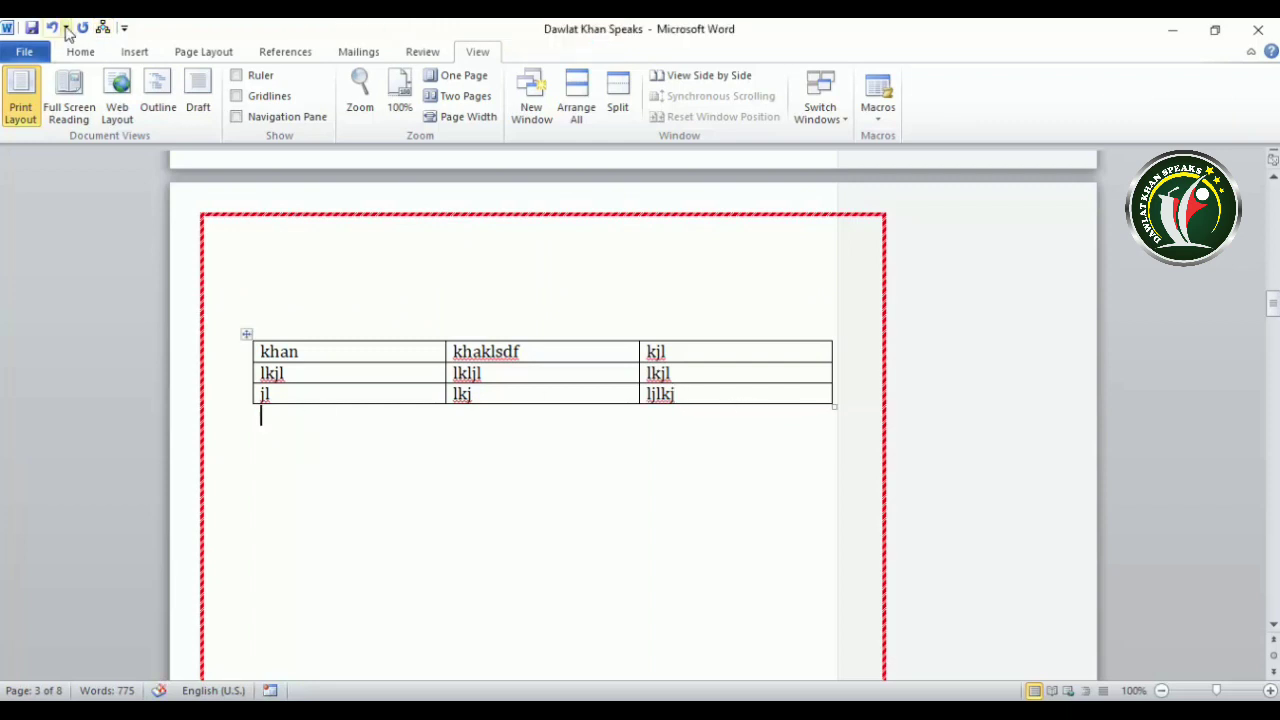
left_click(101, 31)
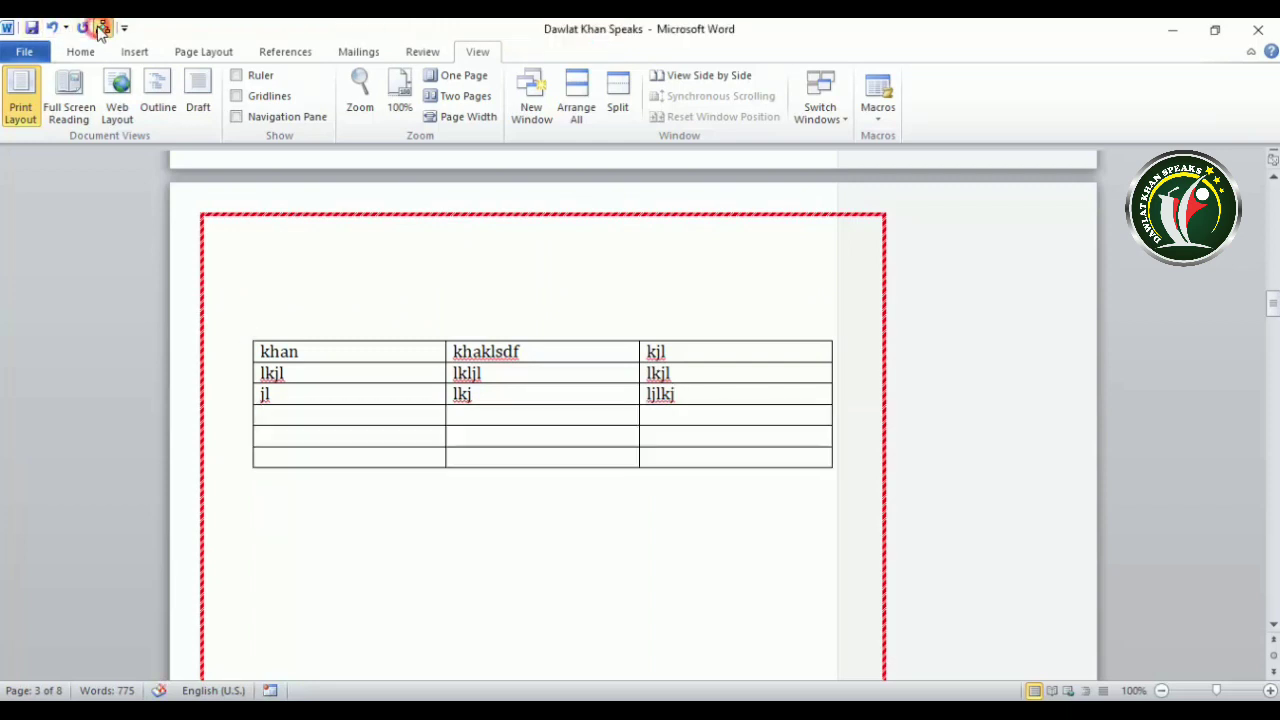
Delete the combined six-row table from page 3
left_click(248, 334)
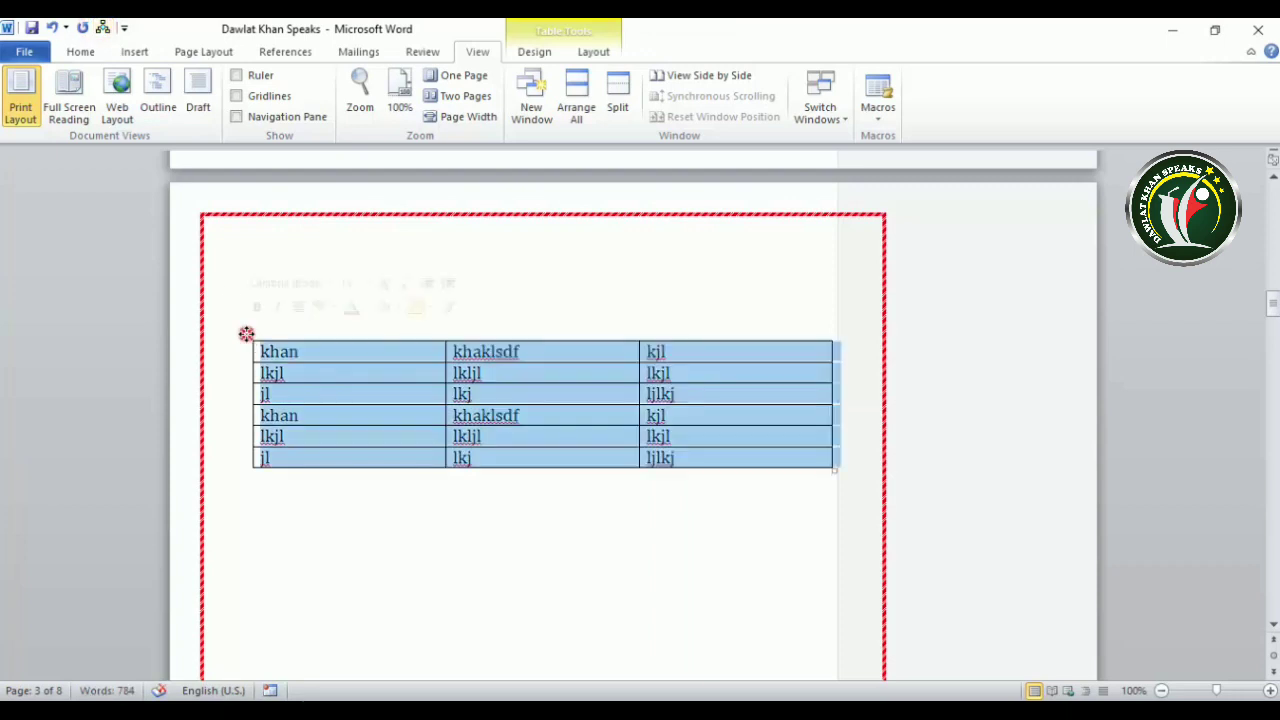
key("BackSpace")
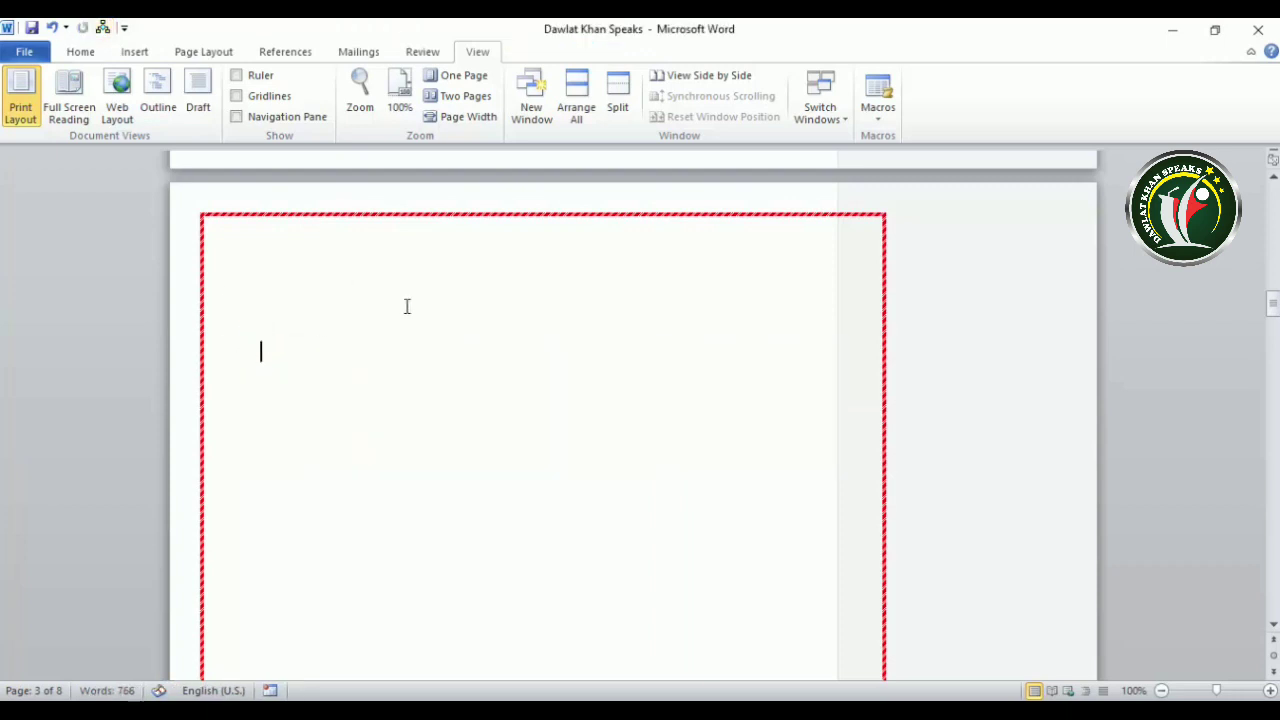
left_click(878, 128)
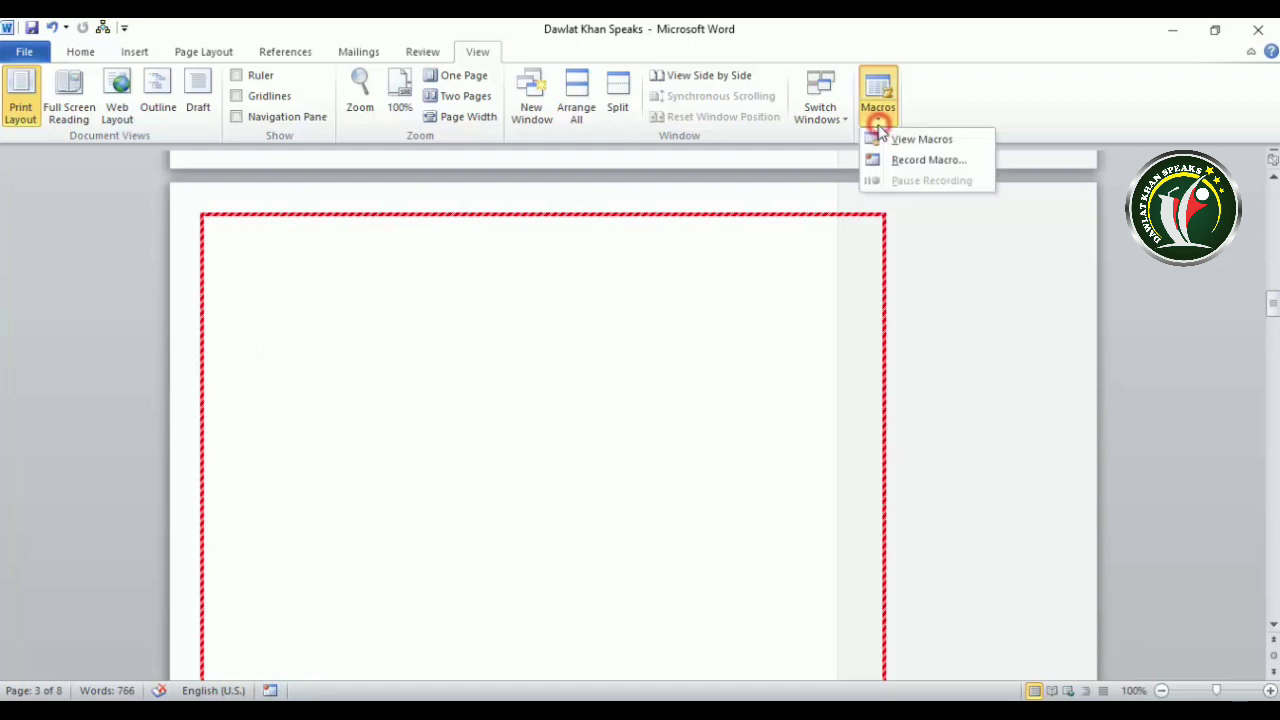
left_click(449, 400)
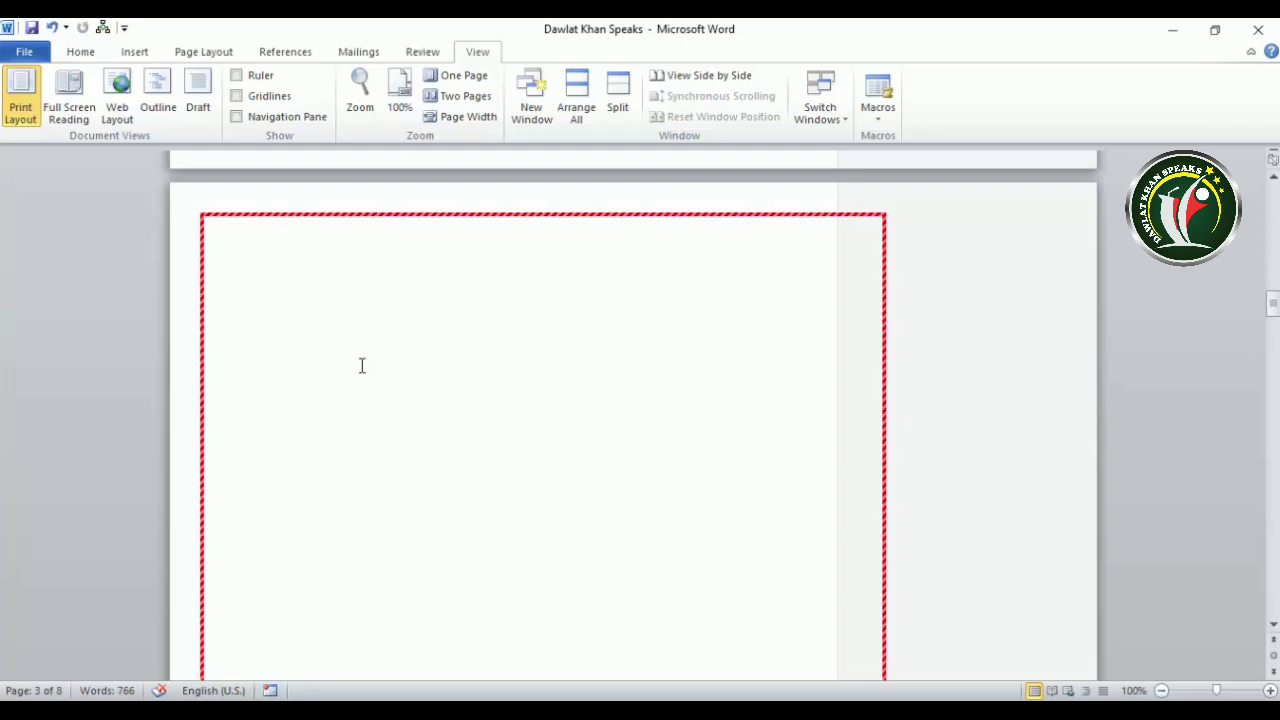
left_click(80, 51)
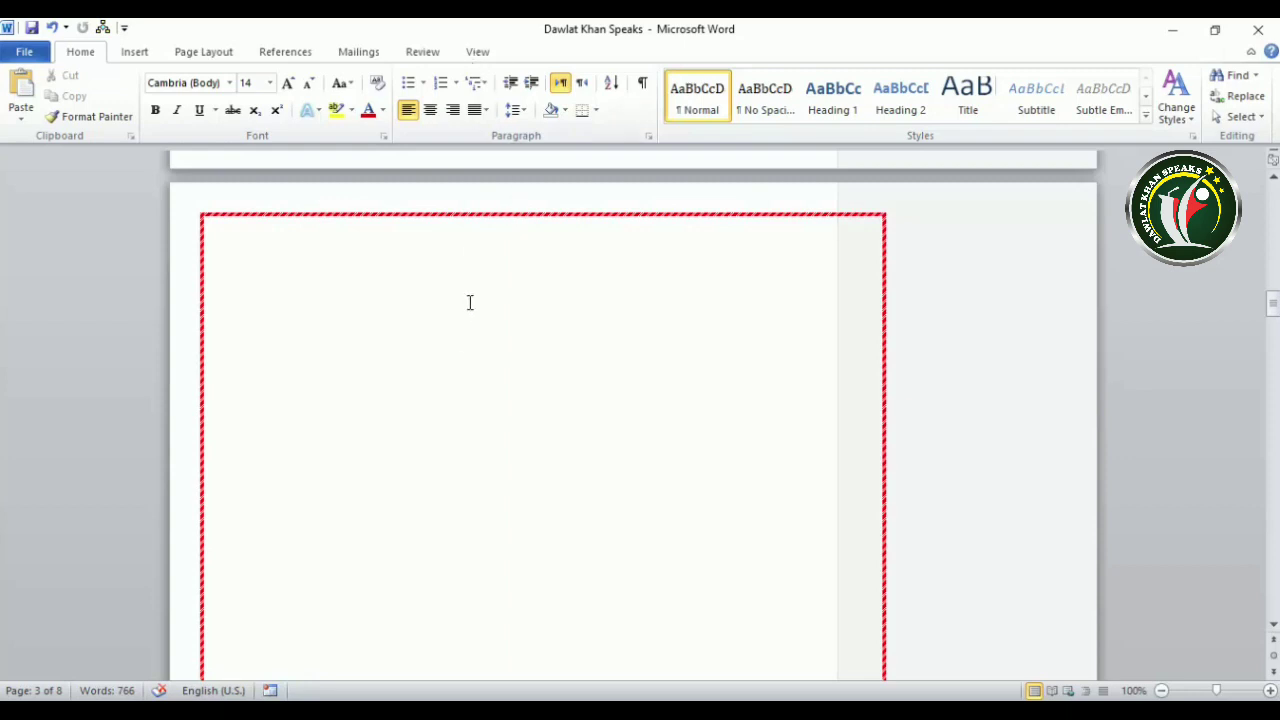
left_click(478, 53)
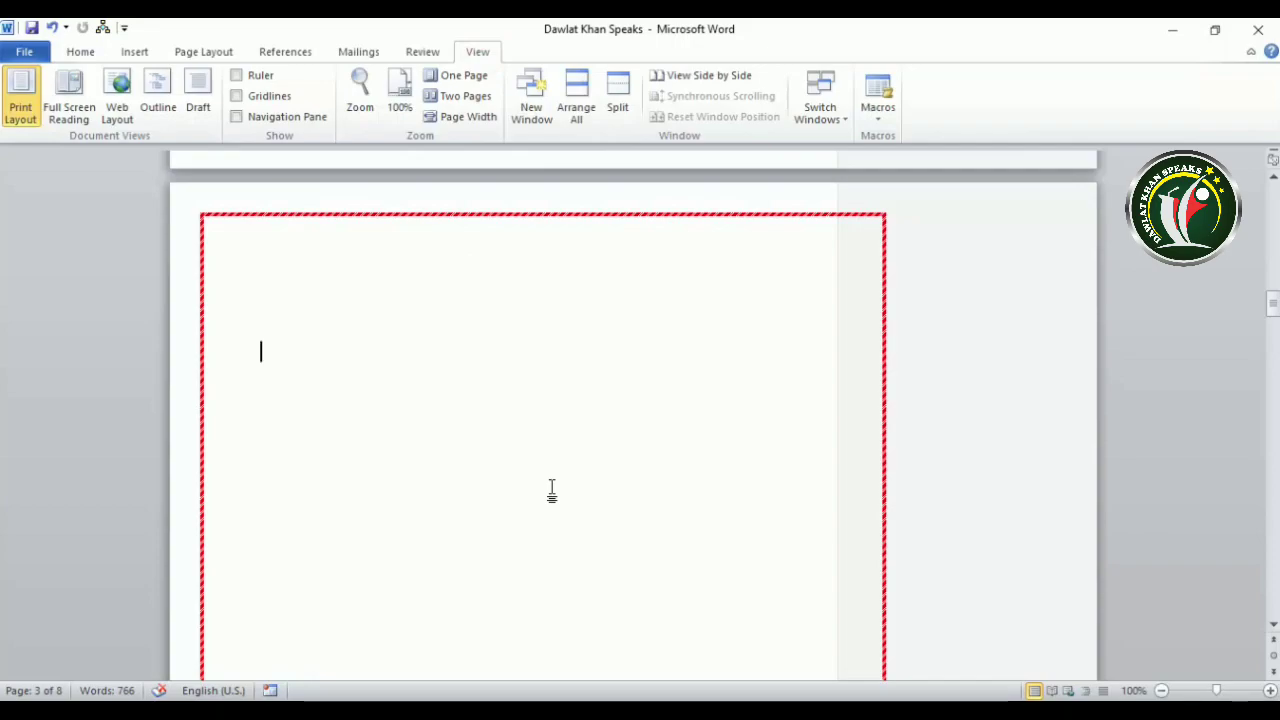